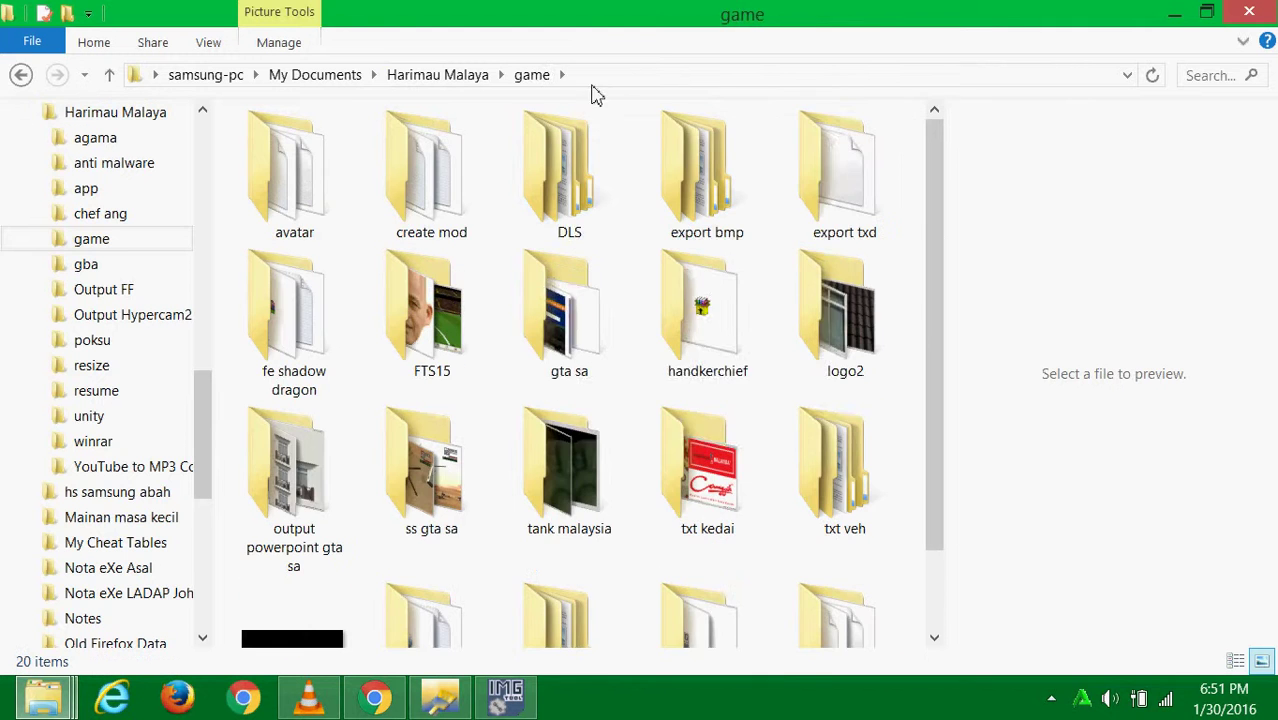
- Open the logo2 subfolder of the game folder and minimize the File Explorer window
{"action": "left_click", "coordinate": [562, 77]}
{"action": "left_click", "coordinate": [612, 314]}
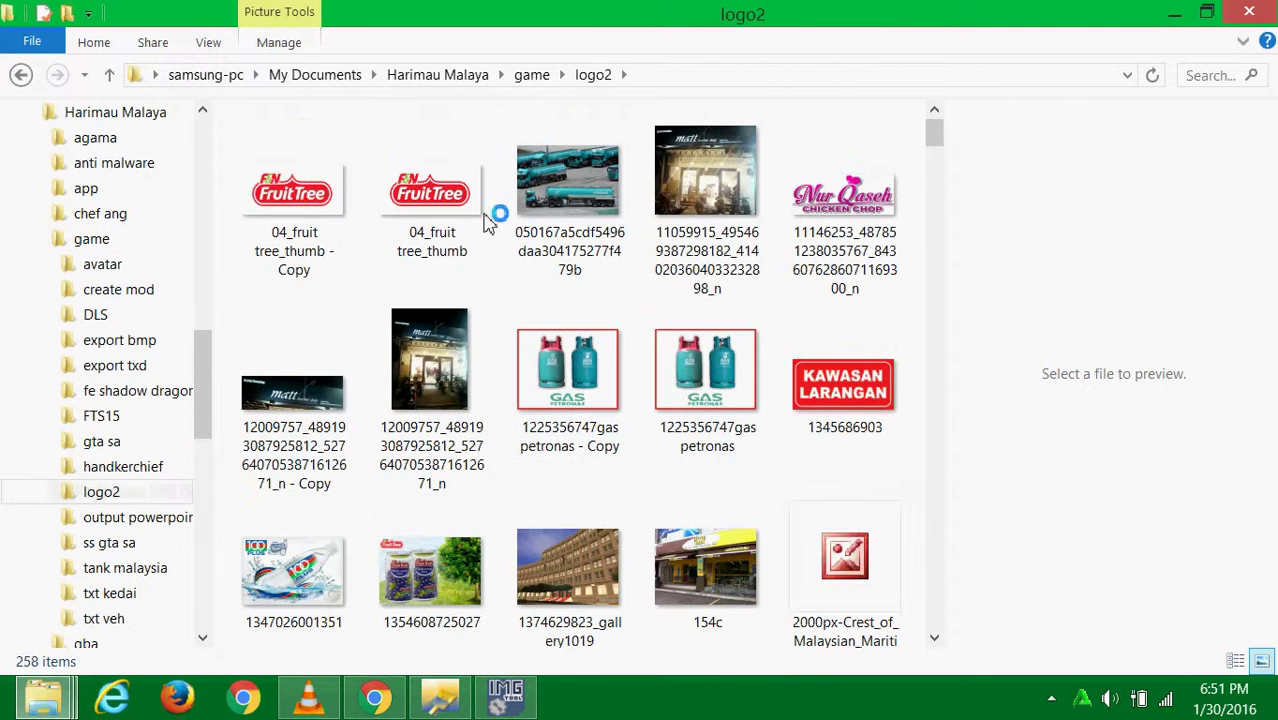
{"action": "left_click", "coordinate": [1174, 12]}
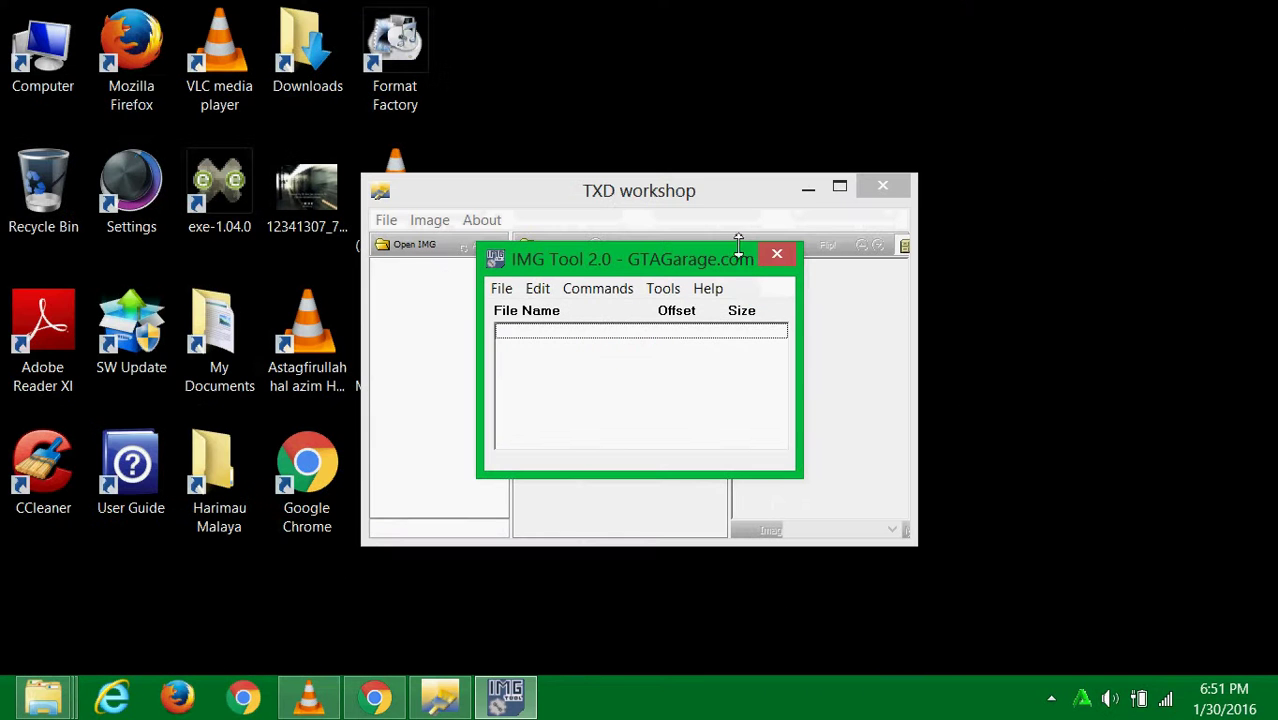
- Stretch the IMG Tool window to nearly full screen height and open the gta3 archive from the Models folder
{"action": "left_click_drag", "start_coordinate": [736, 243], "coordinate": [736, 23]}
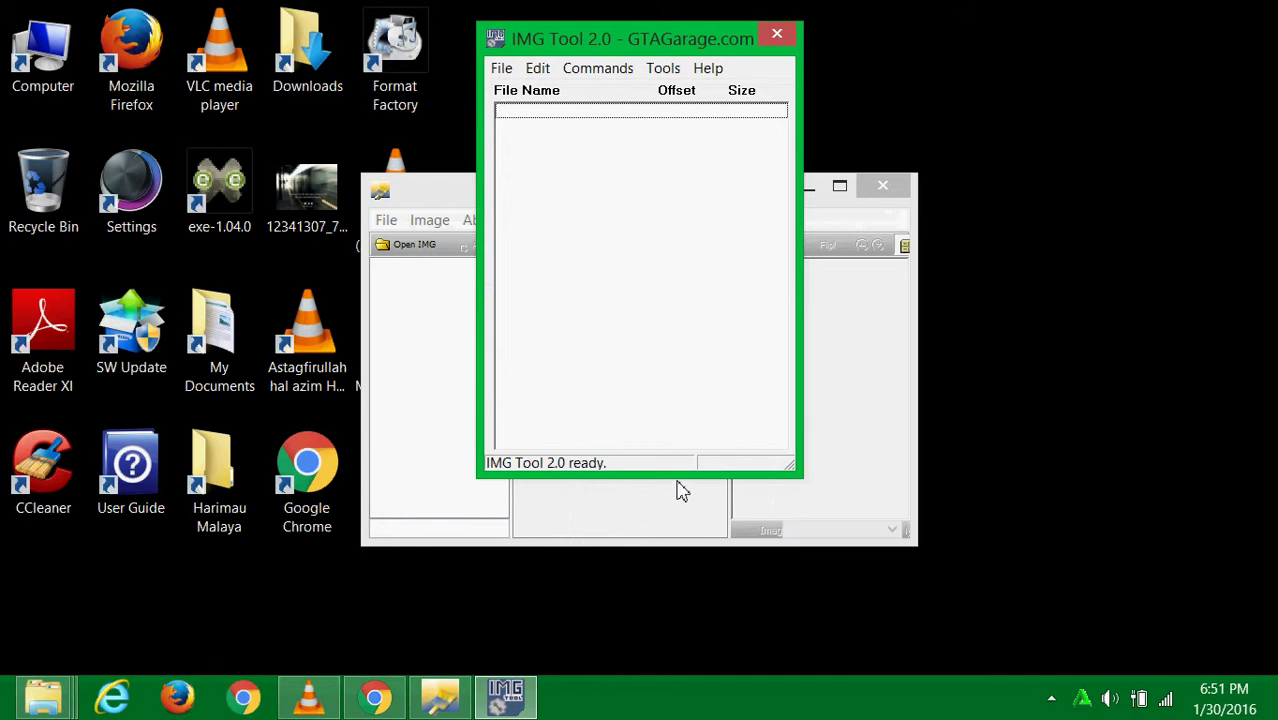
{"action": "left_click_drag", "start_coordinate": [678, 478], "coordinate": [686, 648]}
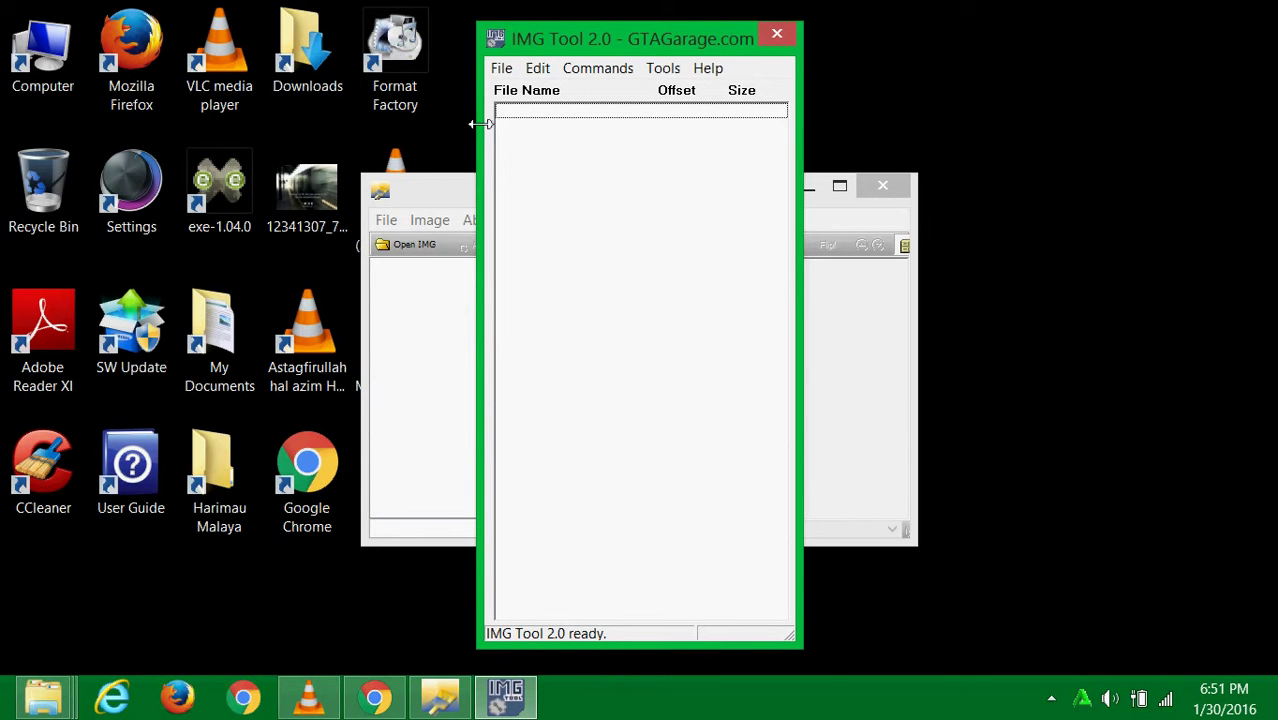
{"action": "left_click", "coordinate": [501, 68]}
{"action": "left_click", "coordinate": [535, 93]}
{"action": "double_click", "coordinate": [205, 297]}
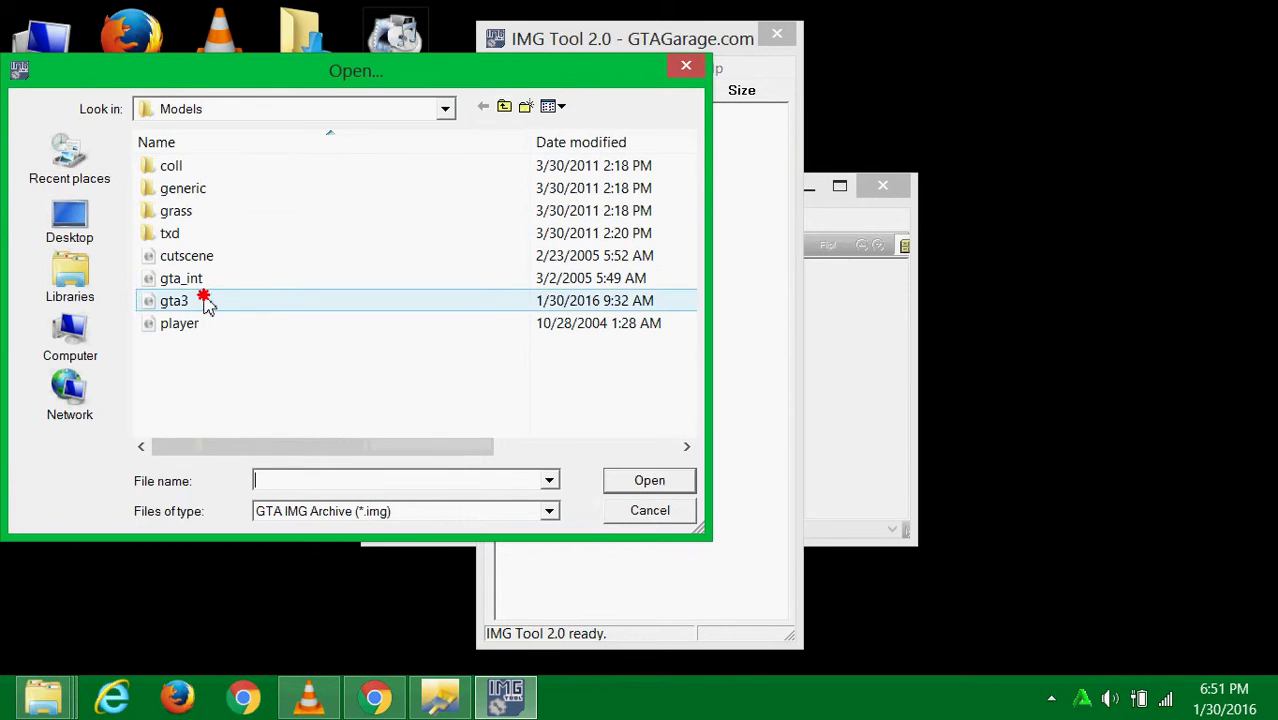
- Switch to TXD Workshop in a maximized window, open the gta3 archive, and widen the file and texture lists
{"action": "left_click", "coordinate": [478, 193]}
{"action": "left_click_drag", "start_coordinate": [456, 194], "coordinate": [405, 11]}
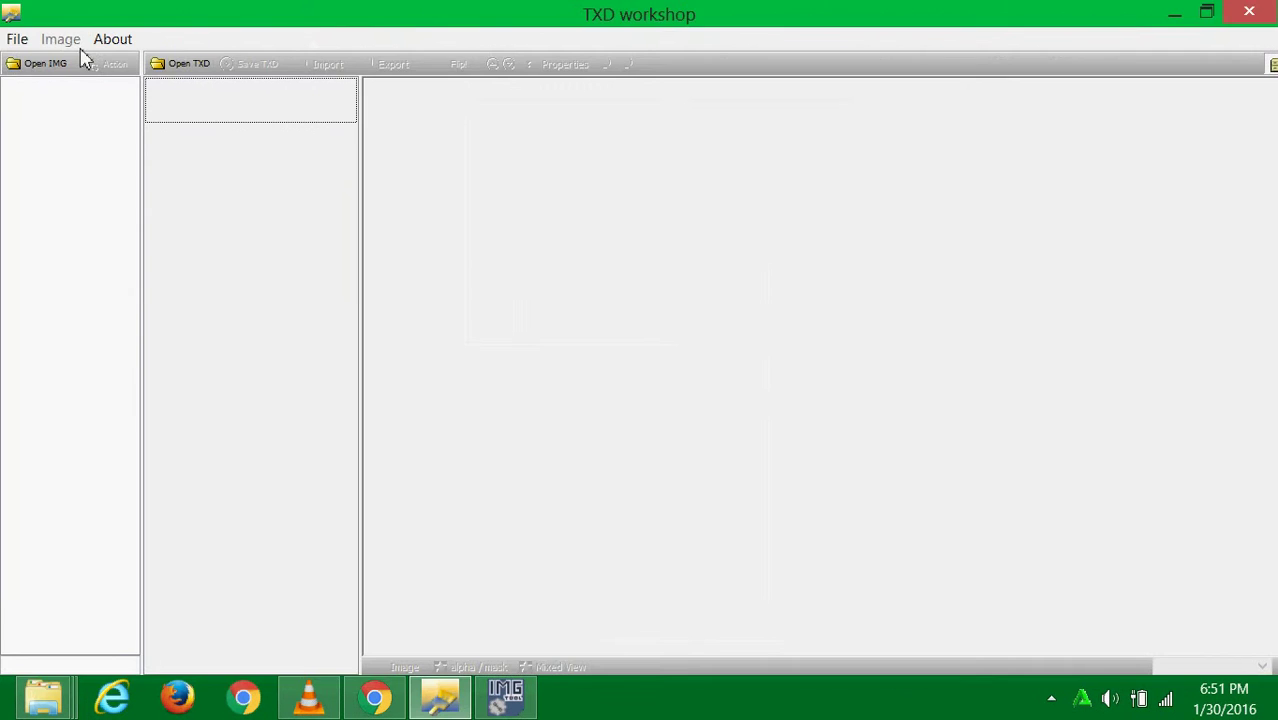
{"action": "left_click", "coordinate": [52, 75]}
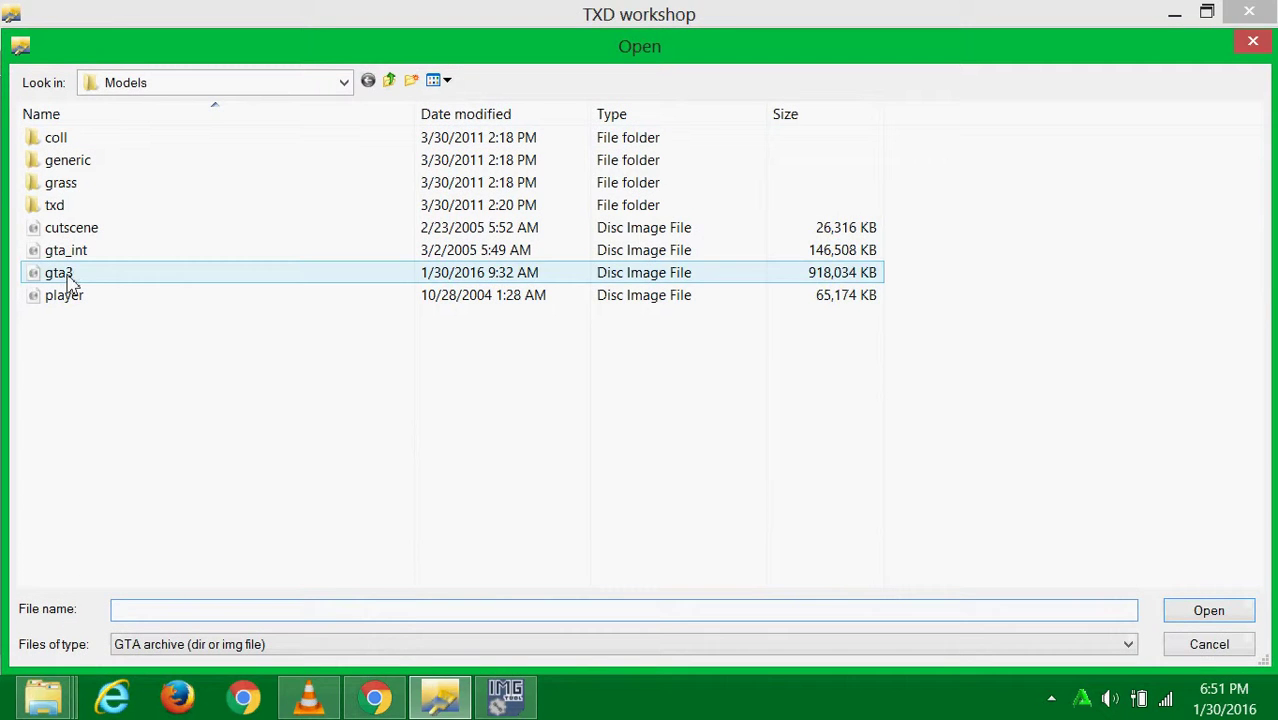
{"action": "double_click", "coordinate": [66, 279]}
{"action": "left_click_drag", "start_coordinate": [145, 261], "coordinate": [232, 275]}
{"action": "left_click_drag", "start_coordinate": [454, 174], "coordinate": [534, 205]}
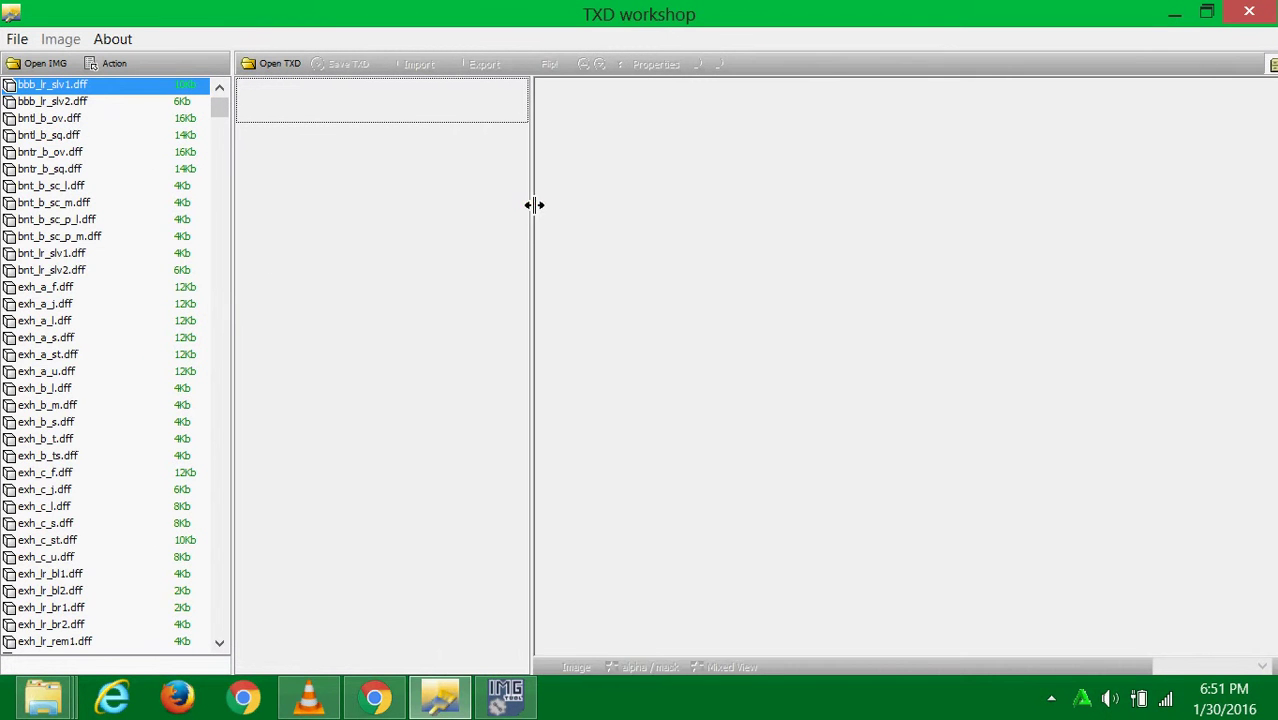
- Locate airportcpark_sfse.txd among the archive's files and load its textures
{"action": "left_click_drag", "start_coordinate": [224, 112], "coordinate": [220, 346]}
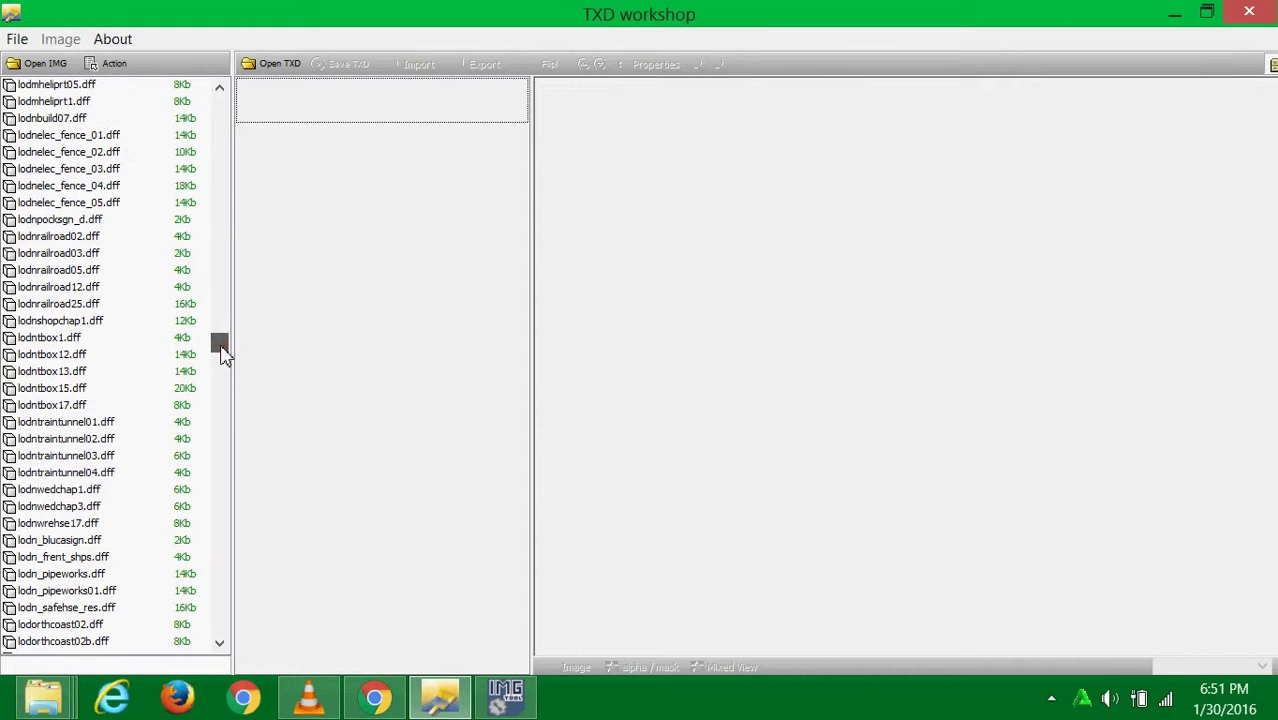
{"action": "left_click_drag", "start_coordinate": [226, 397], "coordinate": [226, 398]}
{"action": "left_click", "coordinate": [226, 271]}
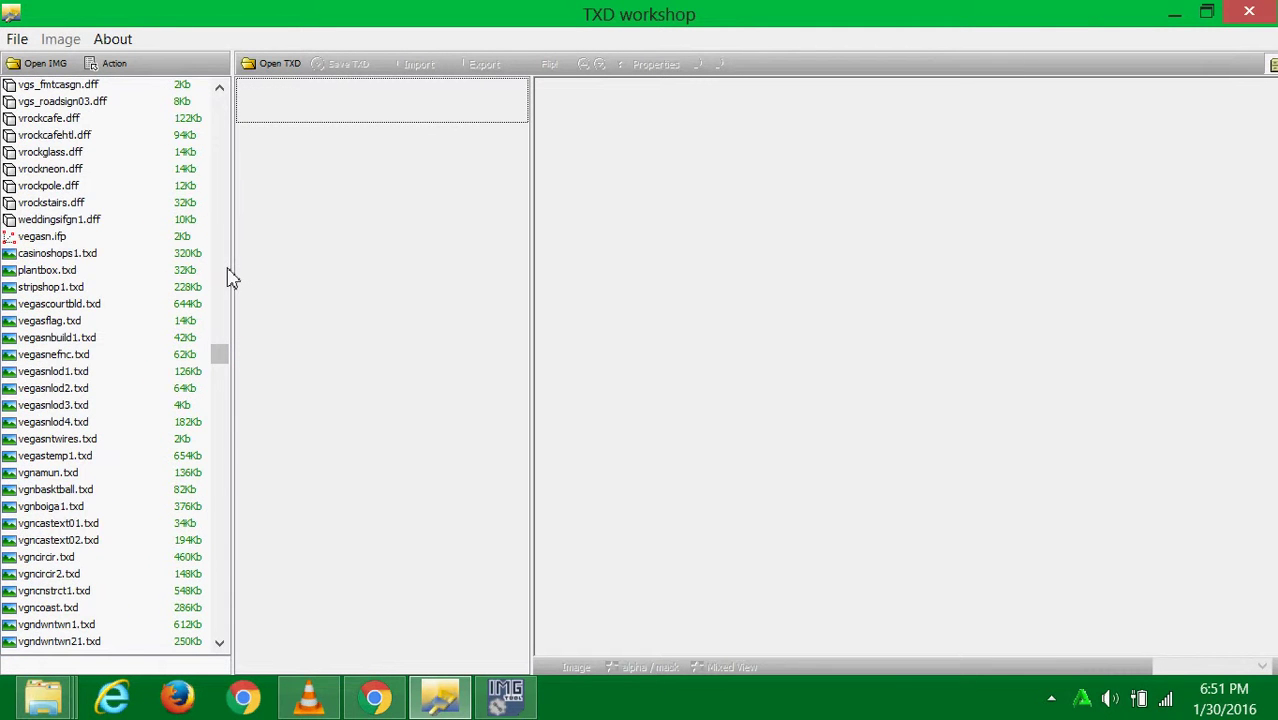
{"action": "left_click_drag", "start_coordinate": [228, 275], "coordinate": [228, 275]}
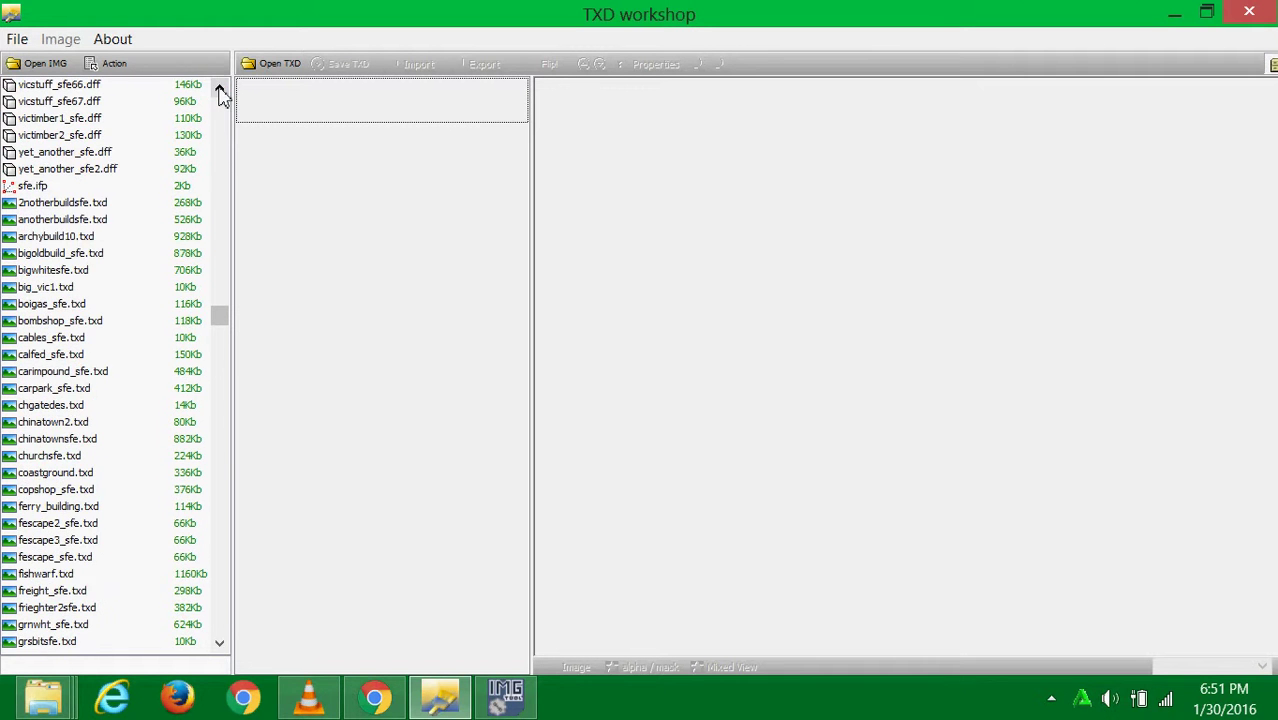
{"action": "left_click", "coordinate": [224, 150]}
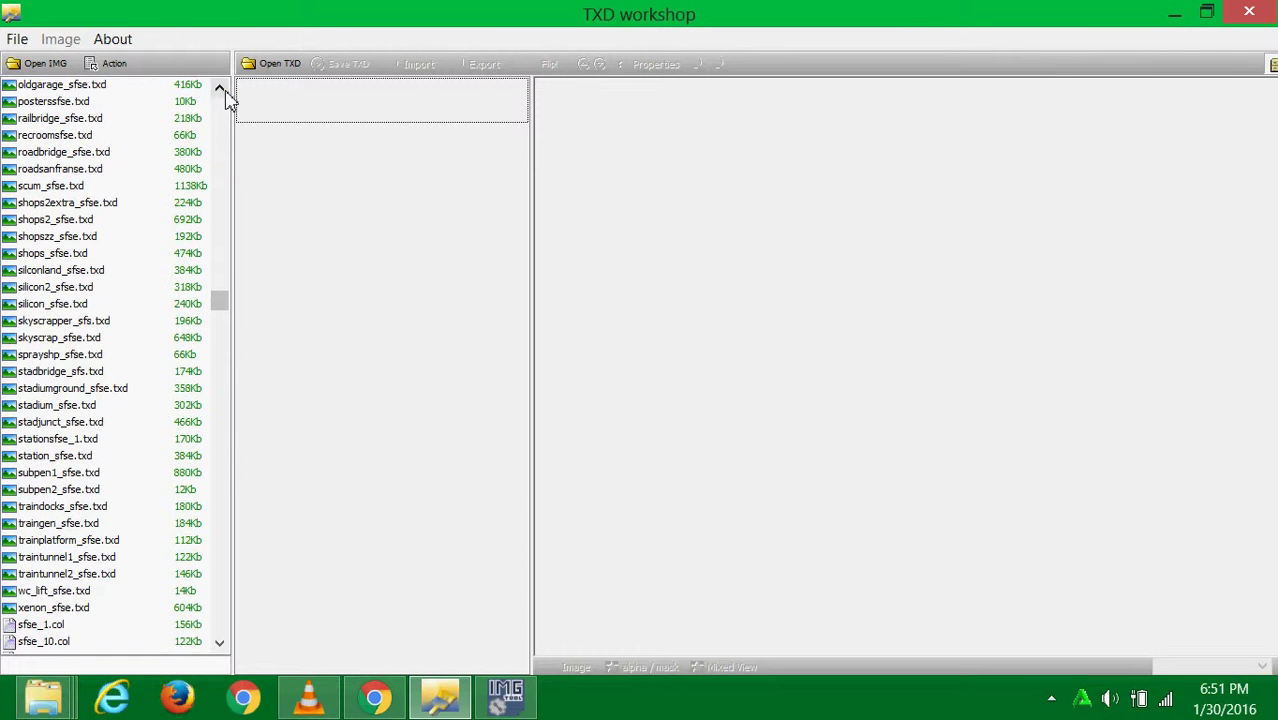
{"action": "left_click_drag", "start_coordinate": [224, 90], "coordinate": [224, 90]}
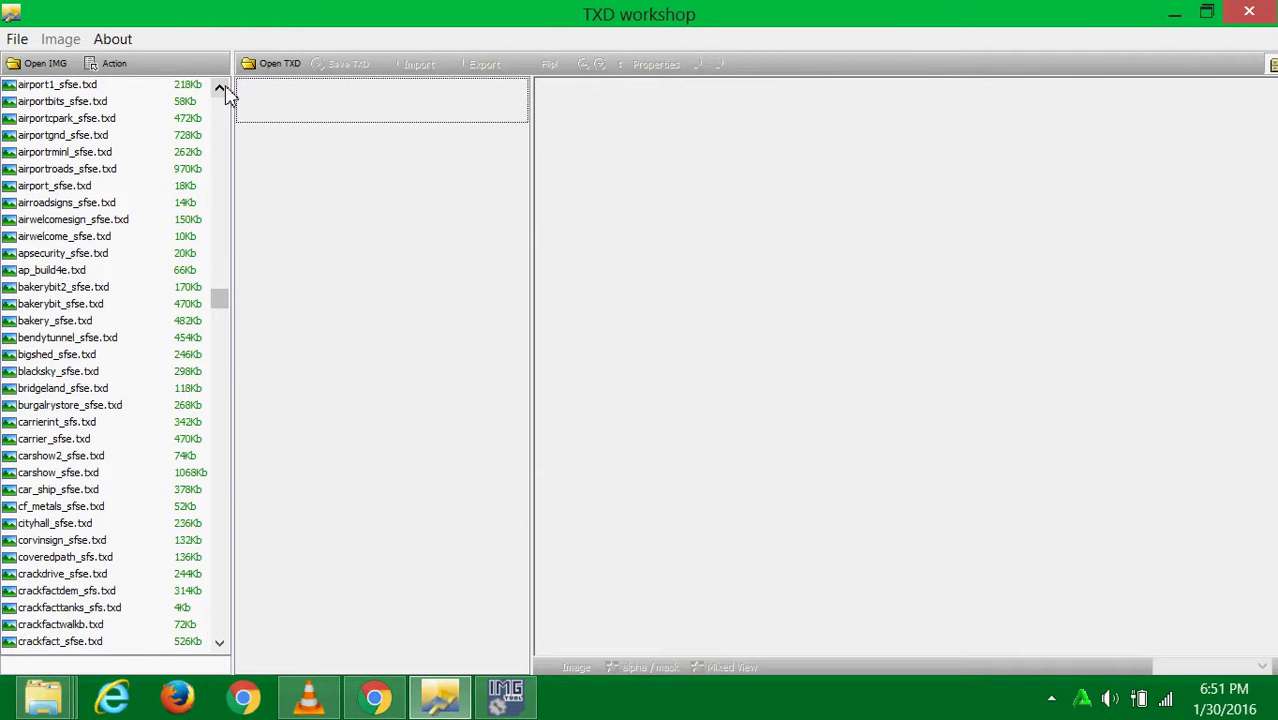
{"action": "left_click", "coordinate": [155, 117]}
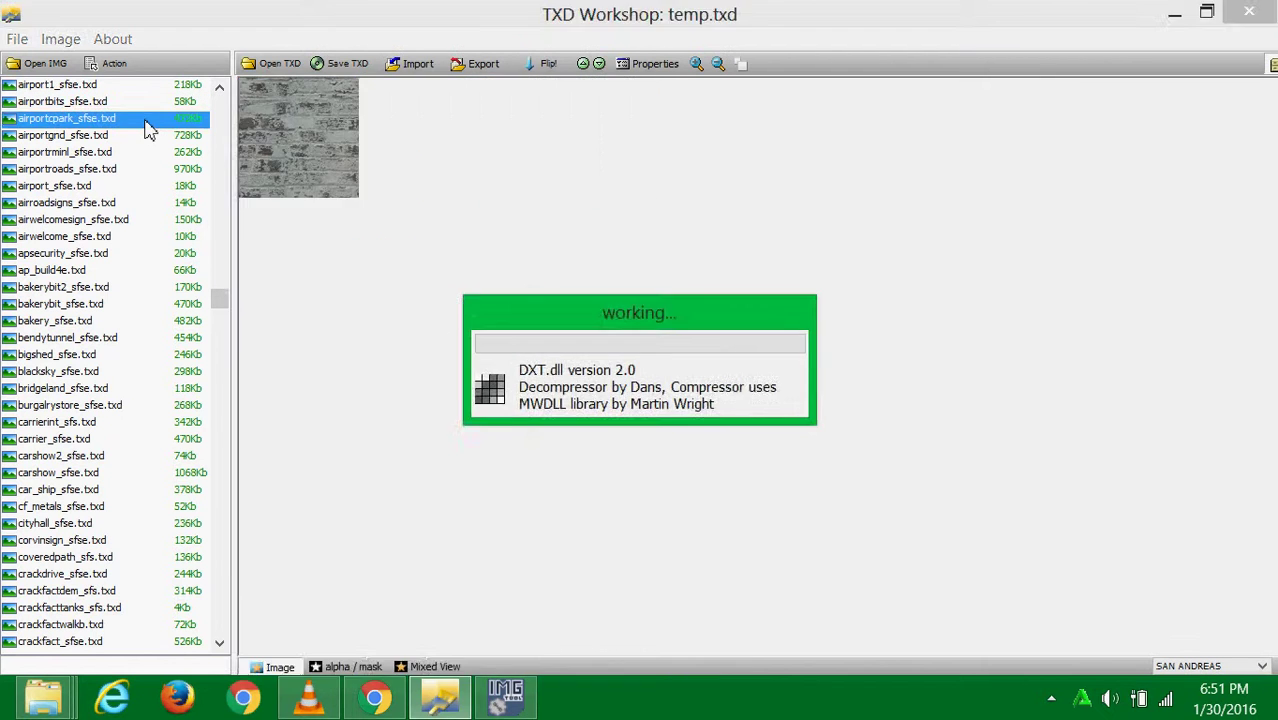
- Preview the ws_aircarparksign1 texture and select the ws_fireexit texture
{"action": "left_click_drag", "start_coordinate": [518, 252], "coordinate": [520, 465]}
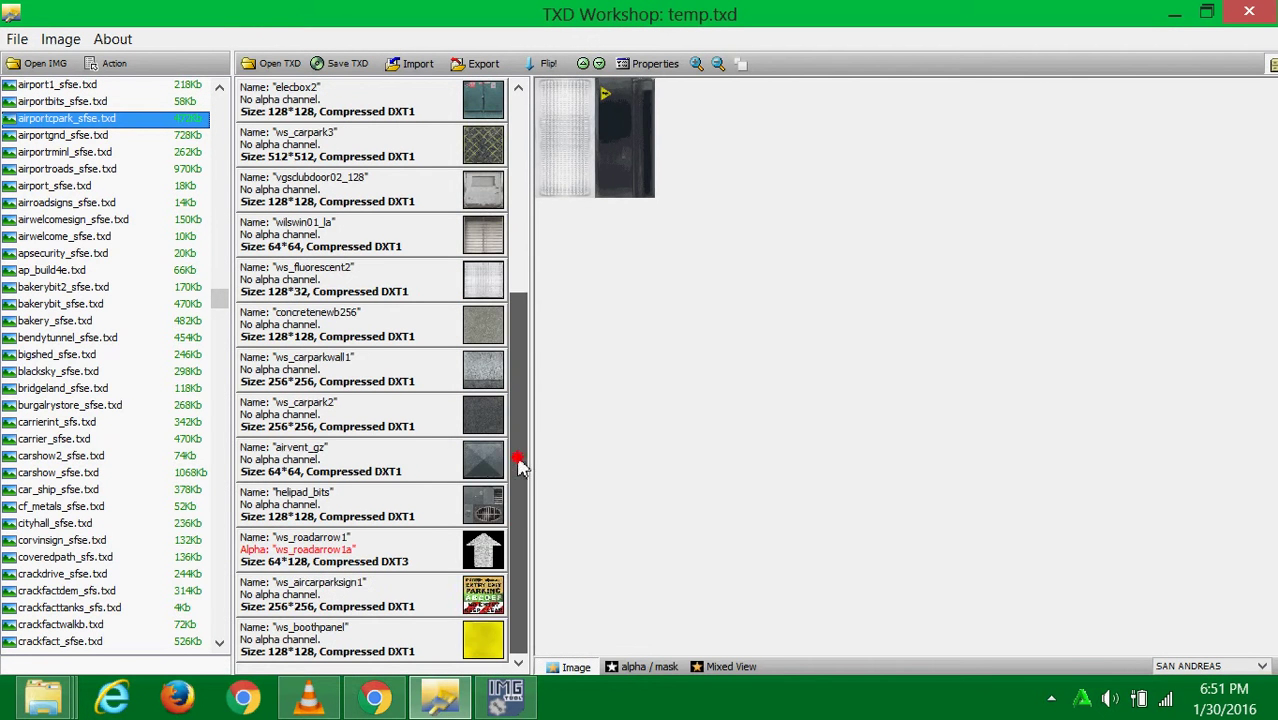
{"action": "left_click", "coordinate": [498, 590]}
{"action": "left_click_drag", "start_coordinate": [520, 578], "coordinate": [527, 370]}
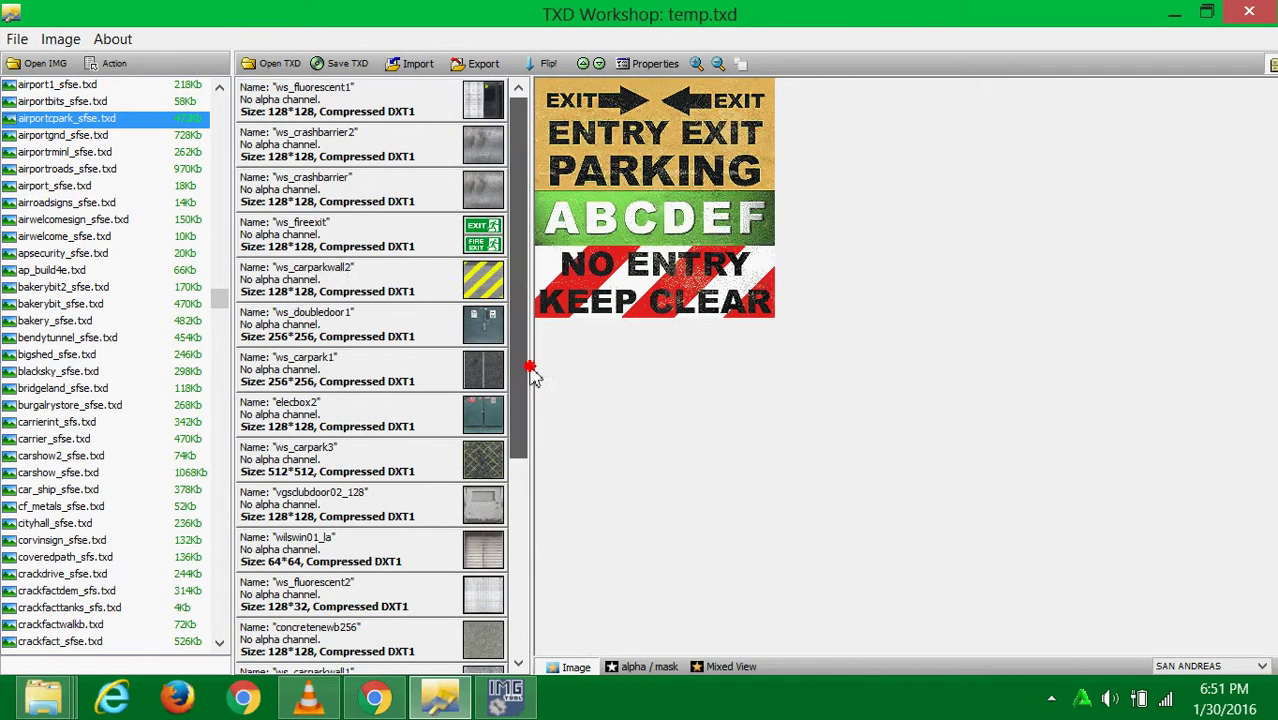
{"action": "left_click", "coordinate": [458, 287]}
{"action": "left_click", "coordinate": [453, 245]}
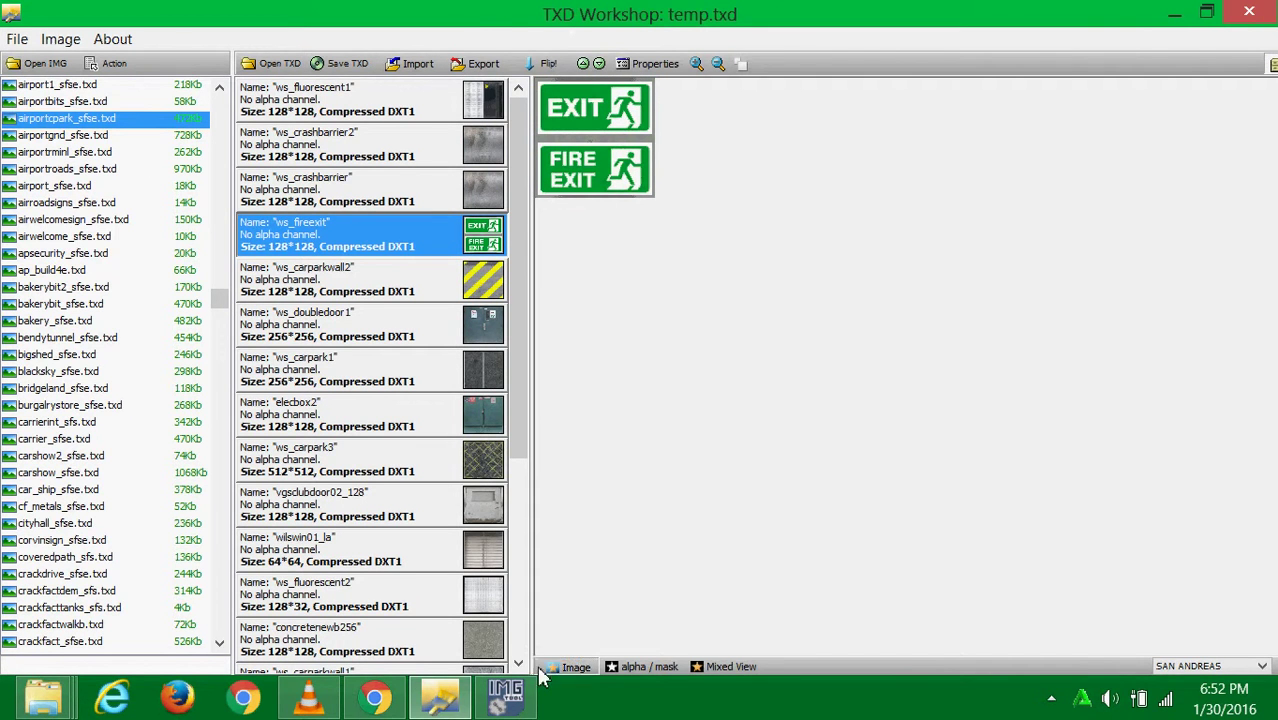
- Minimize TXD Workshop and close one of the duplicate tools short File Explorer windows
{"action": "left_click", "coordinate": [505, 697]}
{"action": "left_click", "coordinate": [1175, 13]}
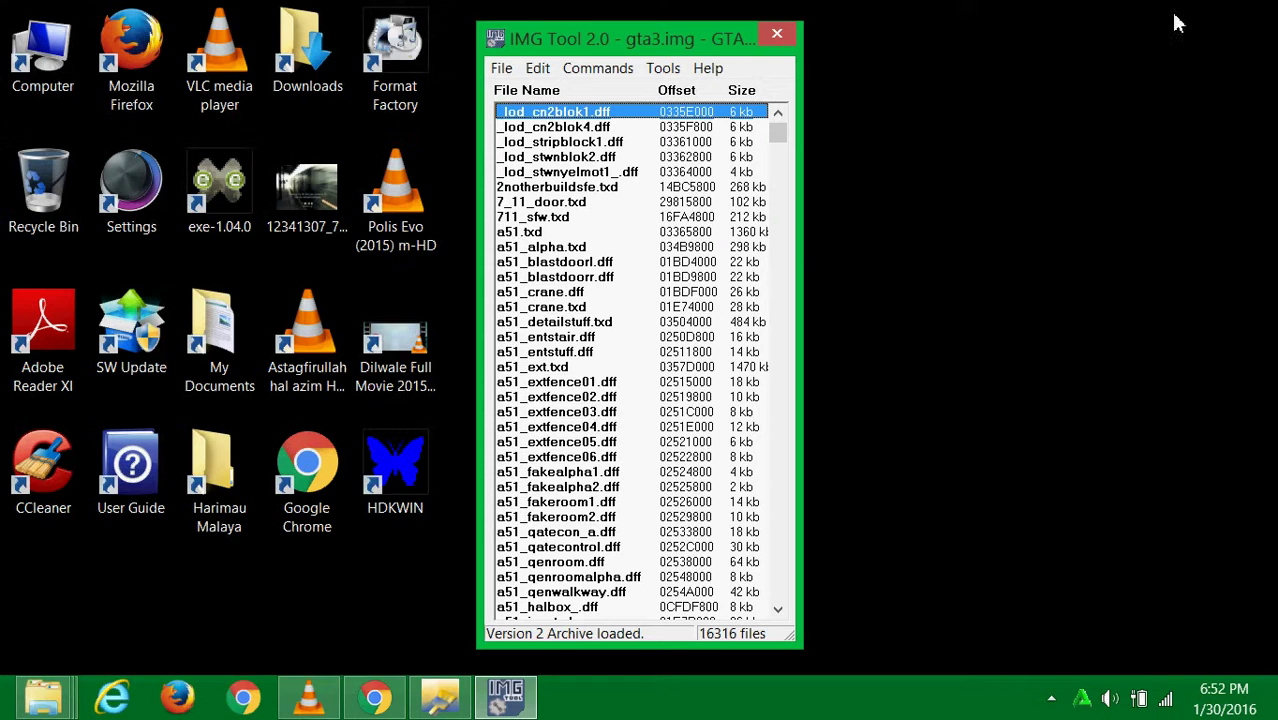
{"action": "mouse_move", "coordinate": [437, 705]}
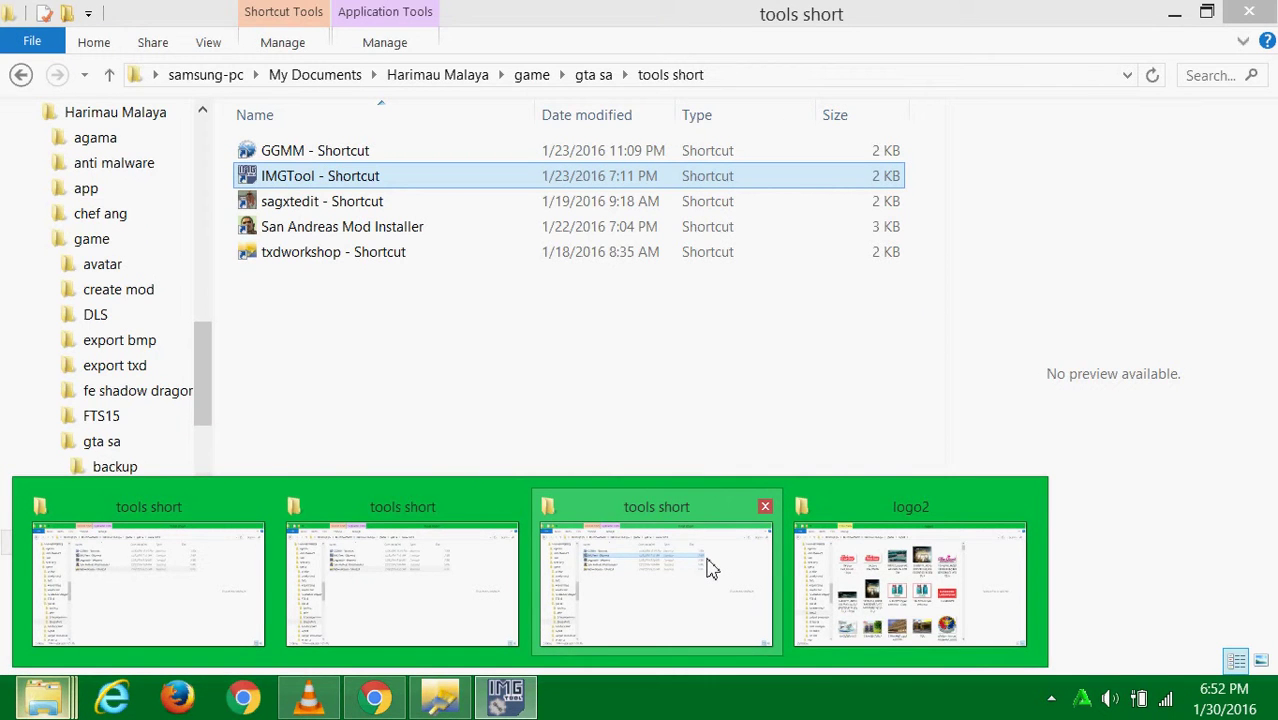
{"action": "left_click", "coordinate": [707, 566]}
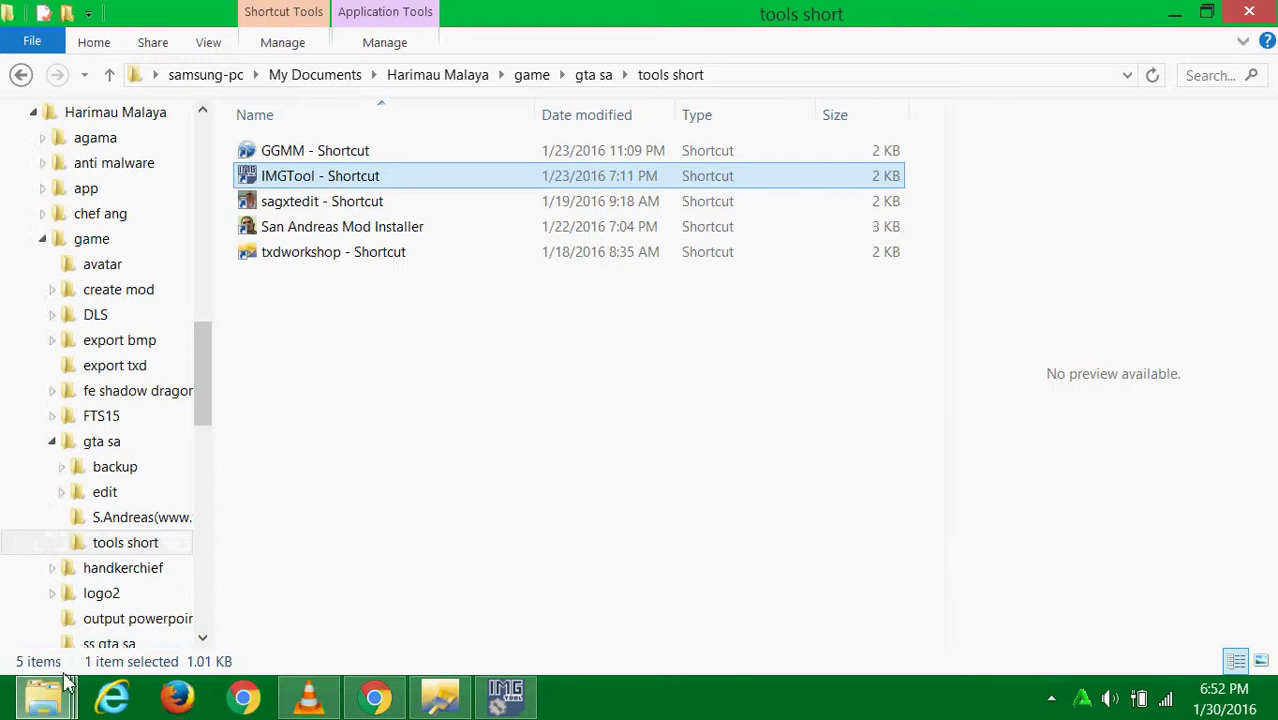
{"action": "left_click", "coordinate": [765, 506]}
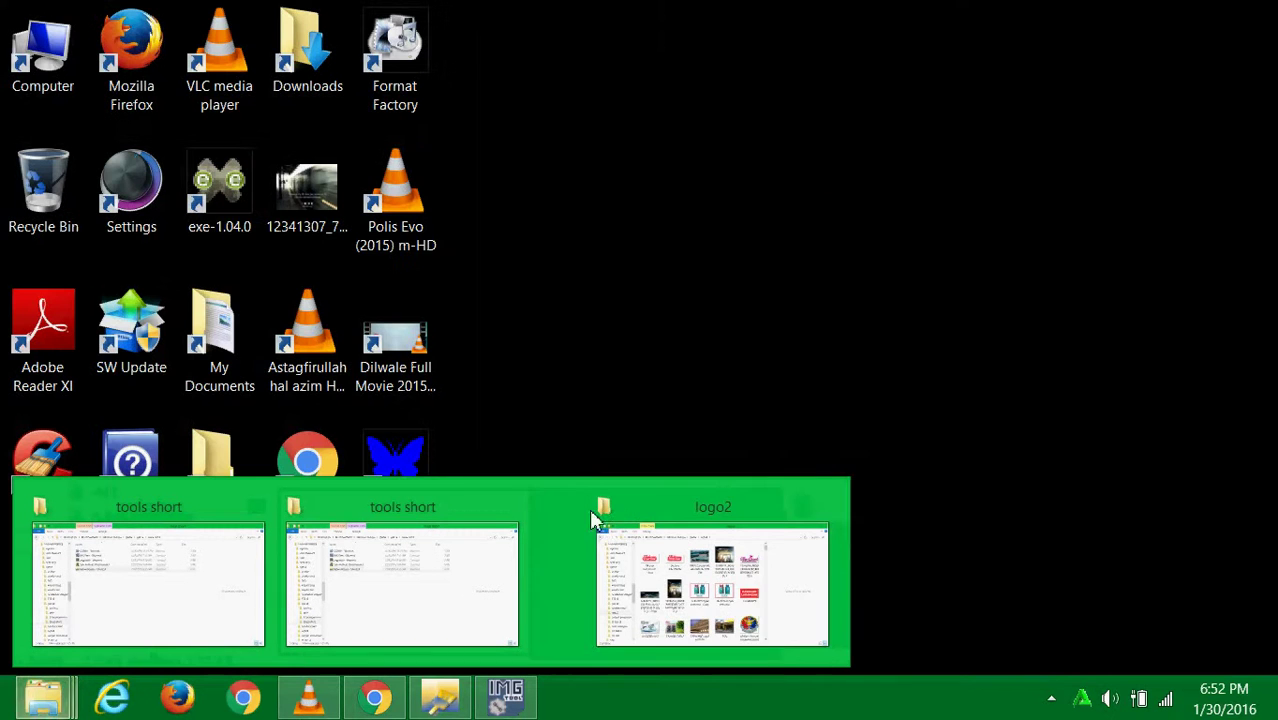
- Go from the remaining tools short File Explorer window to the export txd folder under game
{"action": "left_click", "coordinate": [436, 579]}
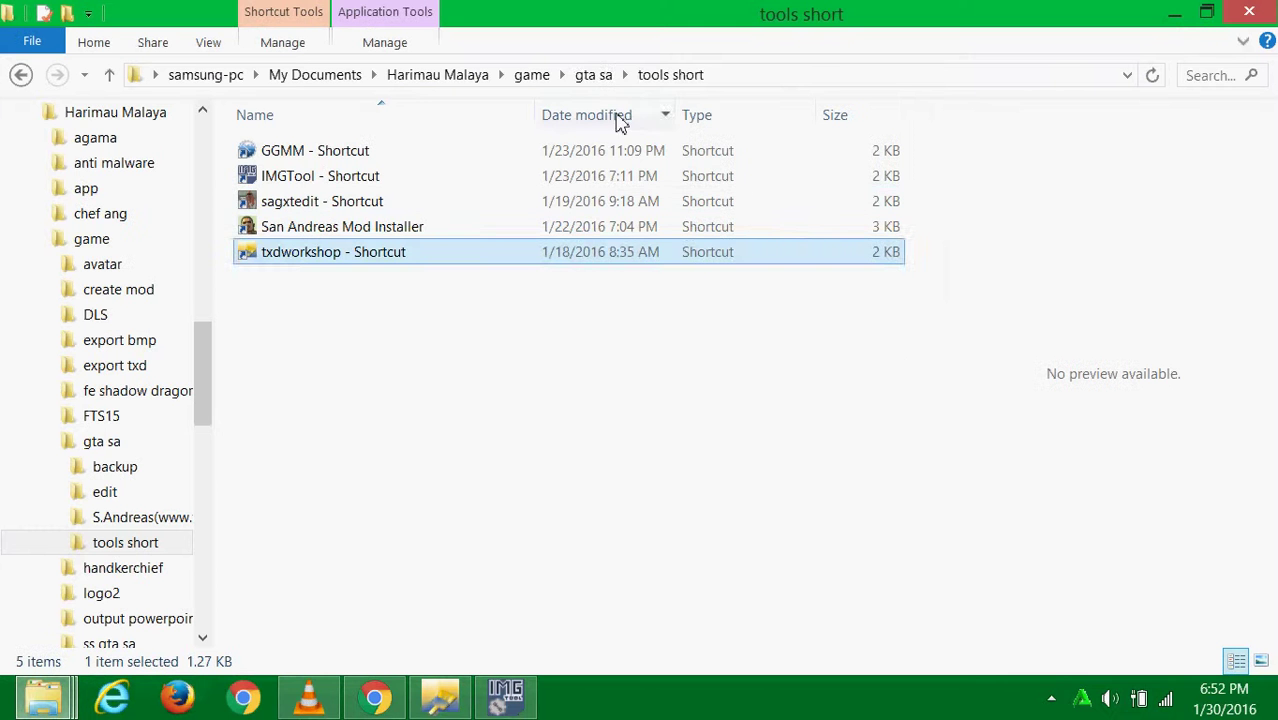
{"action": "left_click", "coordinate": [626, 78]}
{"action": "left_click", "coordinate": [563, 77]}
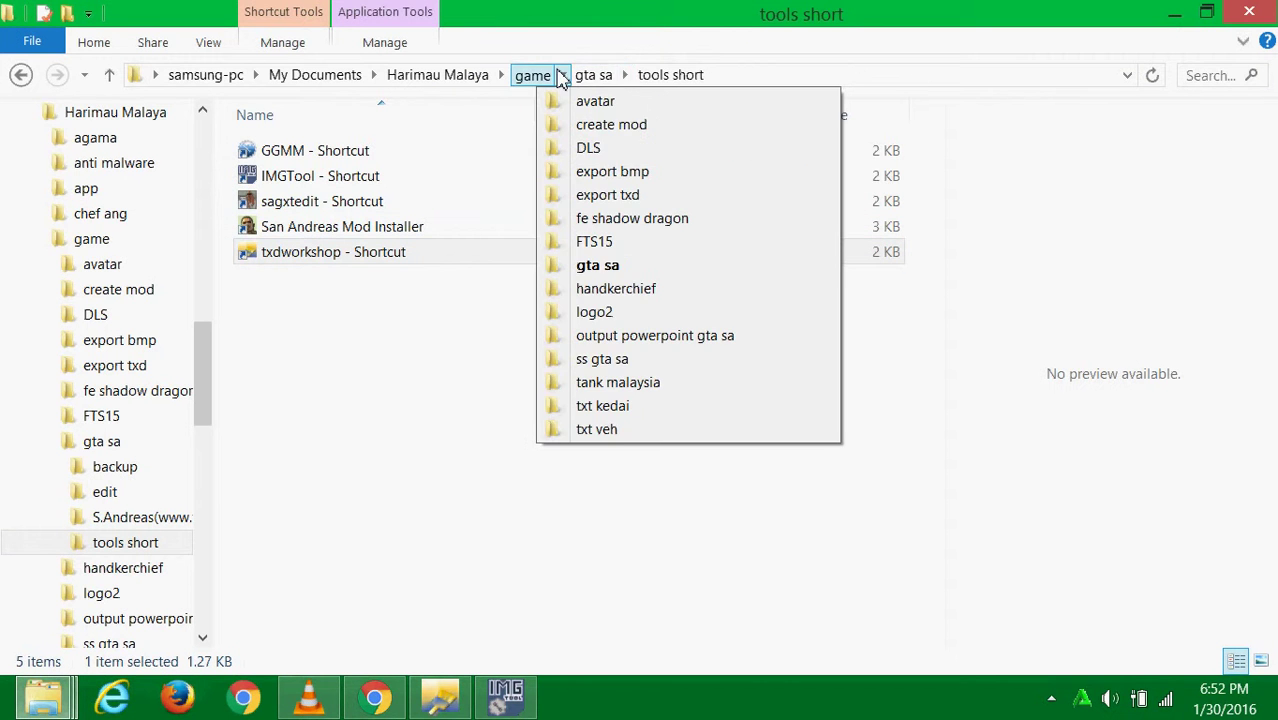
{"action": "left_click", "coordinate": [585, 198]}
{"action": "left_click", "coordinate": [364, 160]}
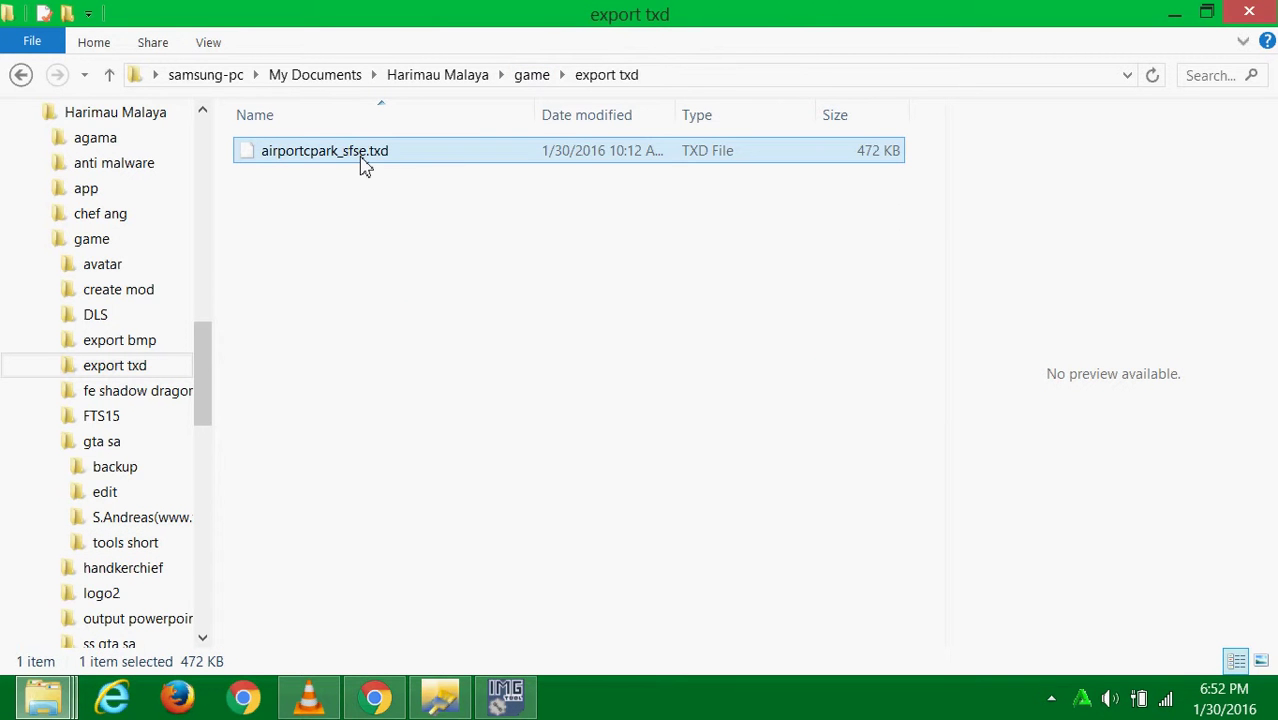
{"action": "right_click", "coordinate": [364, 160]}
{"action": "left_click", "coordinate": [423, 470]}
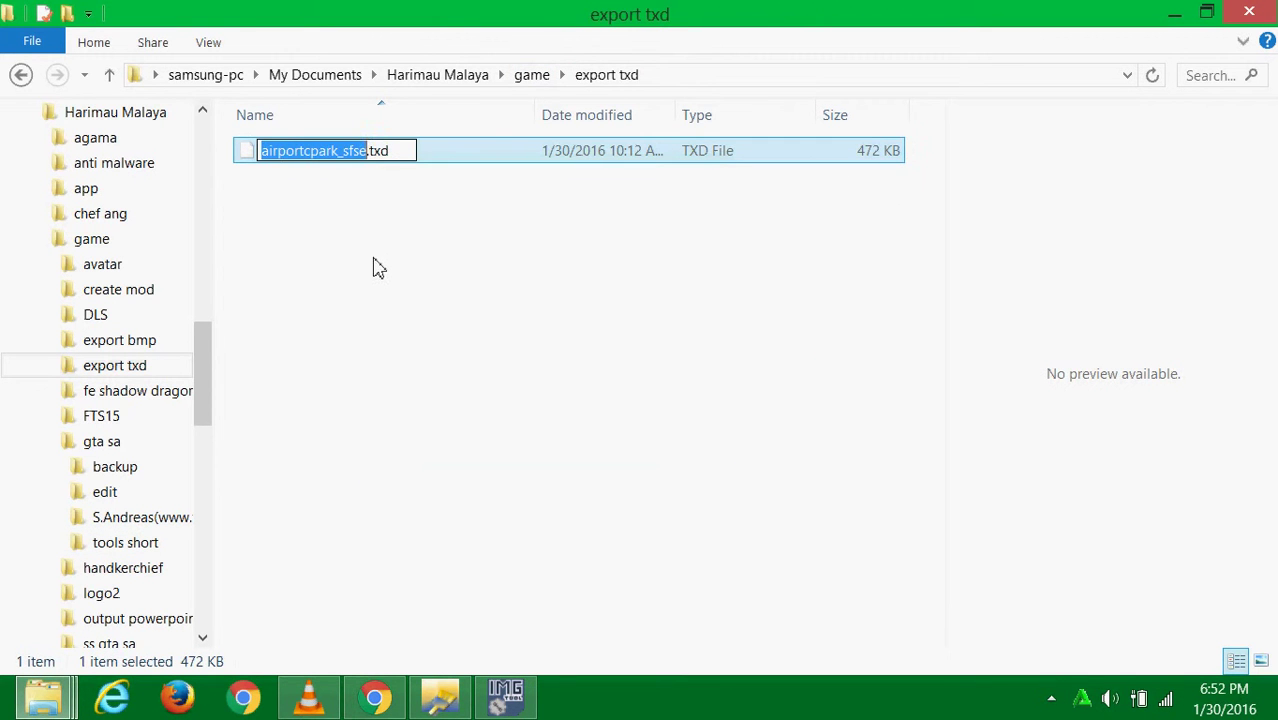
{"action": "left_click", "coordinate": [430, 296]}
- Delete the old airportcpark_sfse.txd from the export txd folder and minimize File Explorer
{"action": "left_click", "coordinate": [376, 152]}
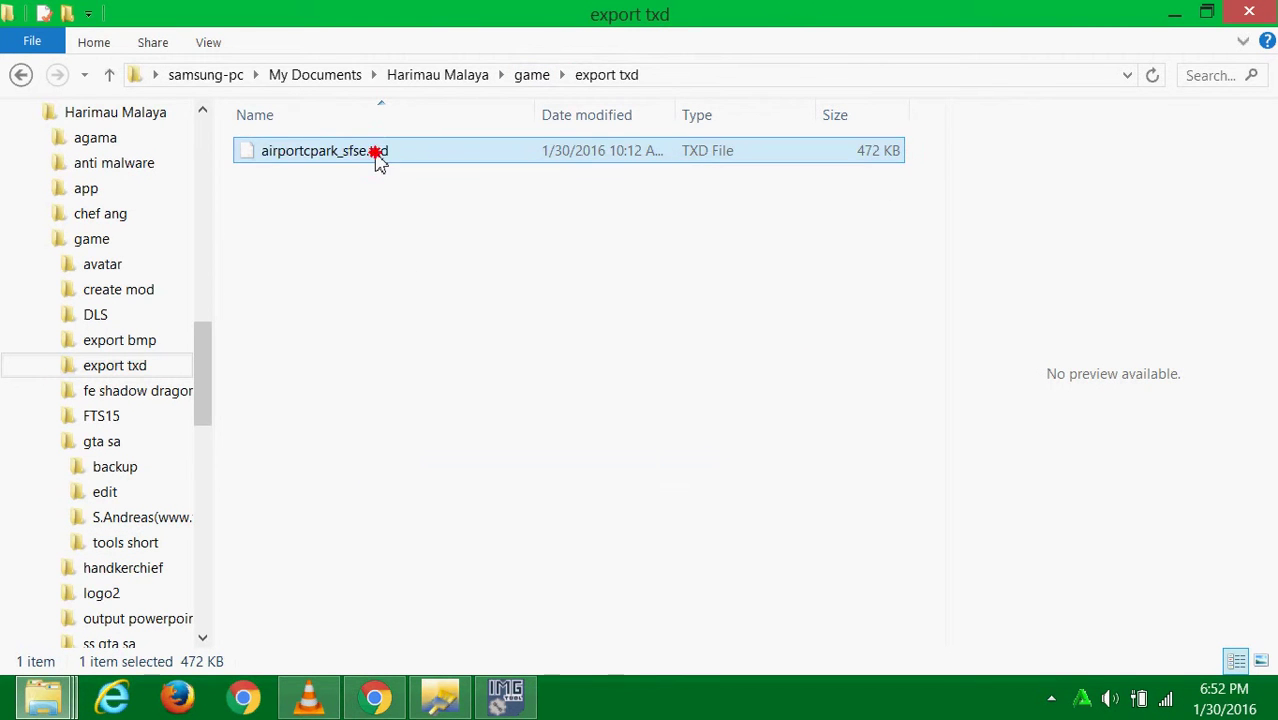
{"action": "key", "text": "Delete"}
{"action": "left_click", "coordinate": [1174, 14]}
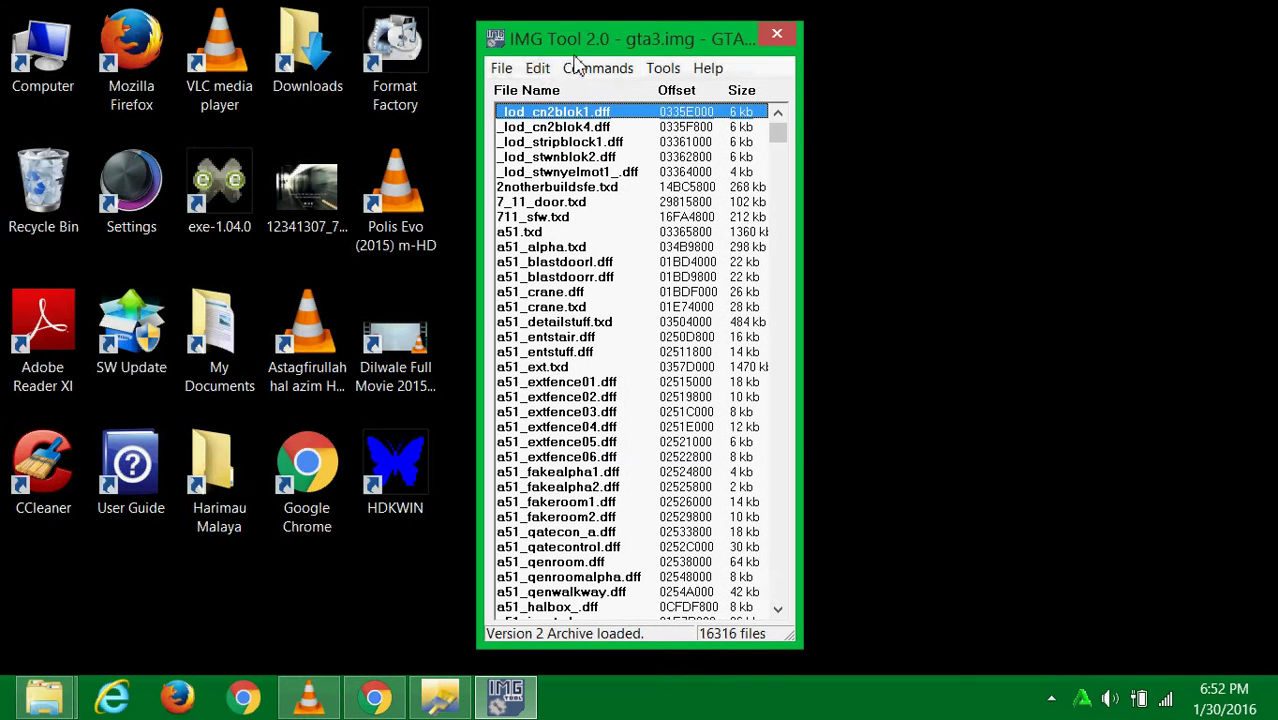
- In IMG Tool, find airportcpark_sfse.txd in the gta3 archive by pasting its copied name as the search text
{"action": "left_click", "coordinate": [537, 67]}
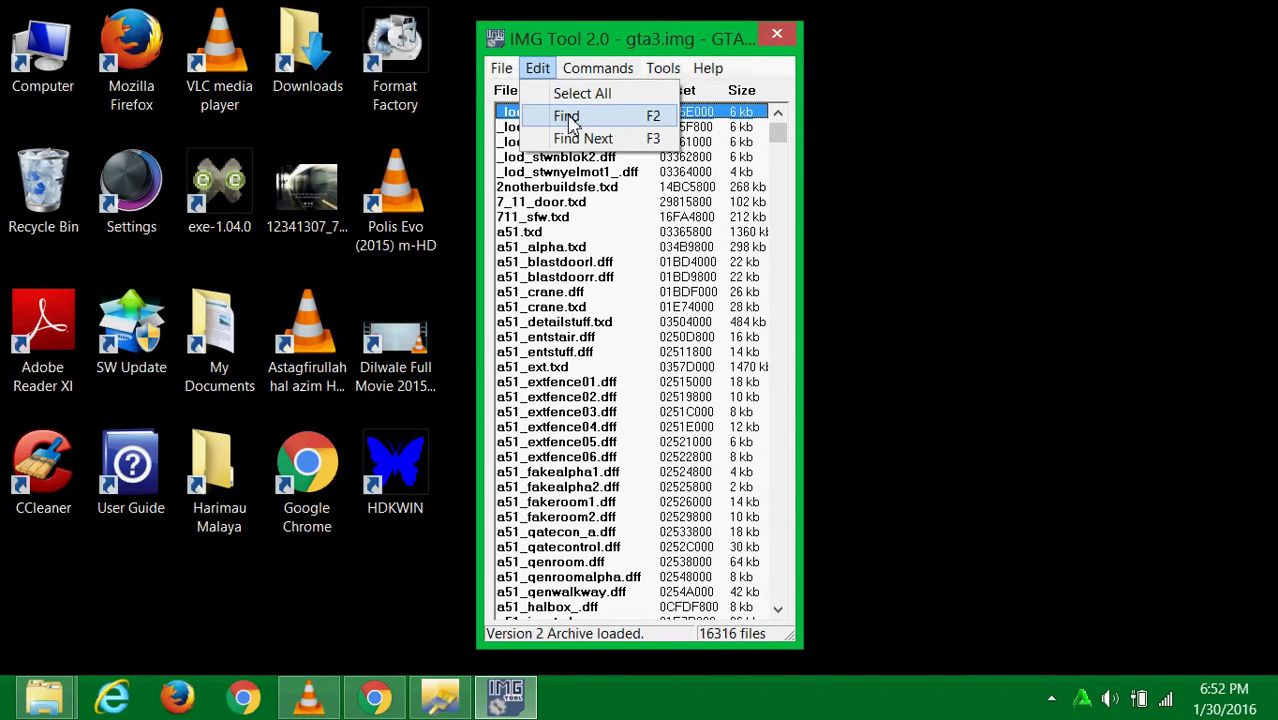
{"action": "left_click", "coordinate": [575, 55]}
{"action": "key", "text": "ctrl+f"}
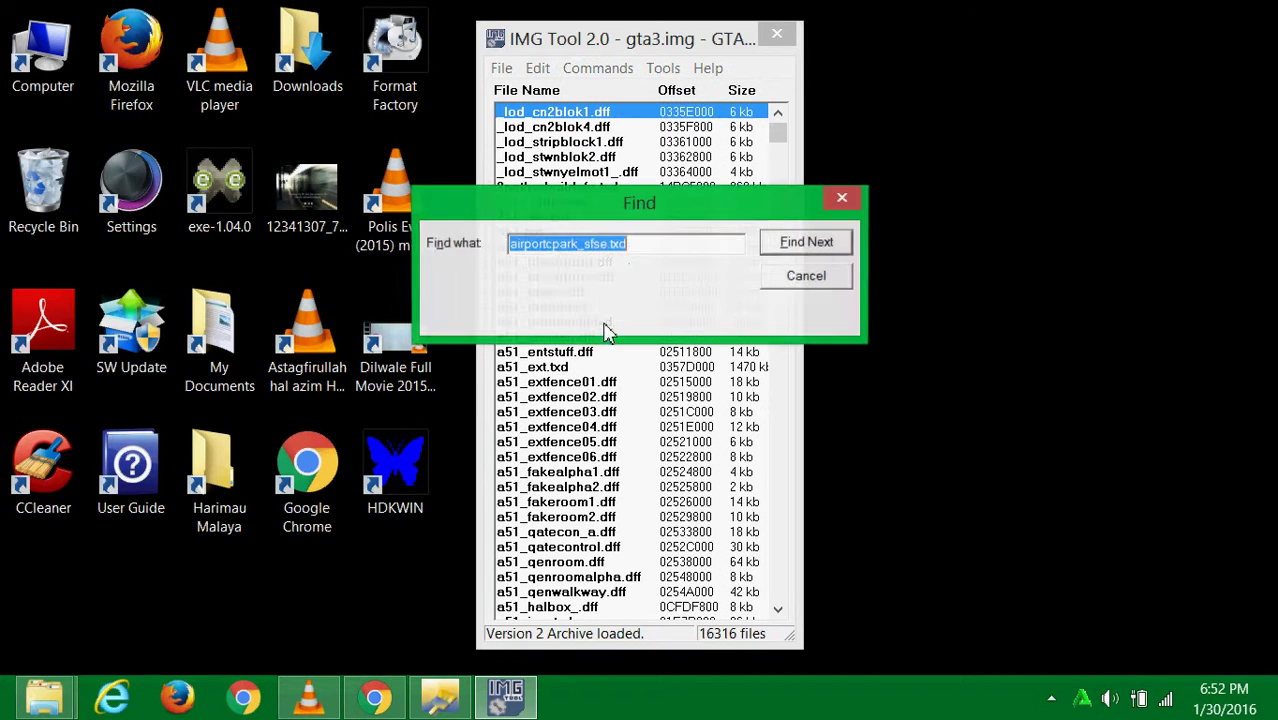
{"action": "left_click_drag", "start_coordinate": [638, 245], "coordinate": [355, 250]}
{"action": "key", "text": "super+c"}
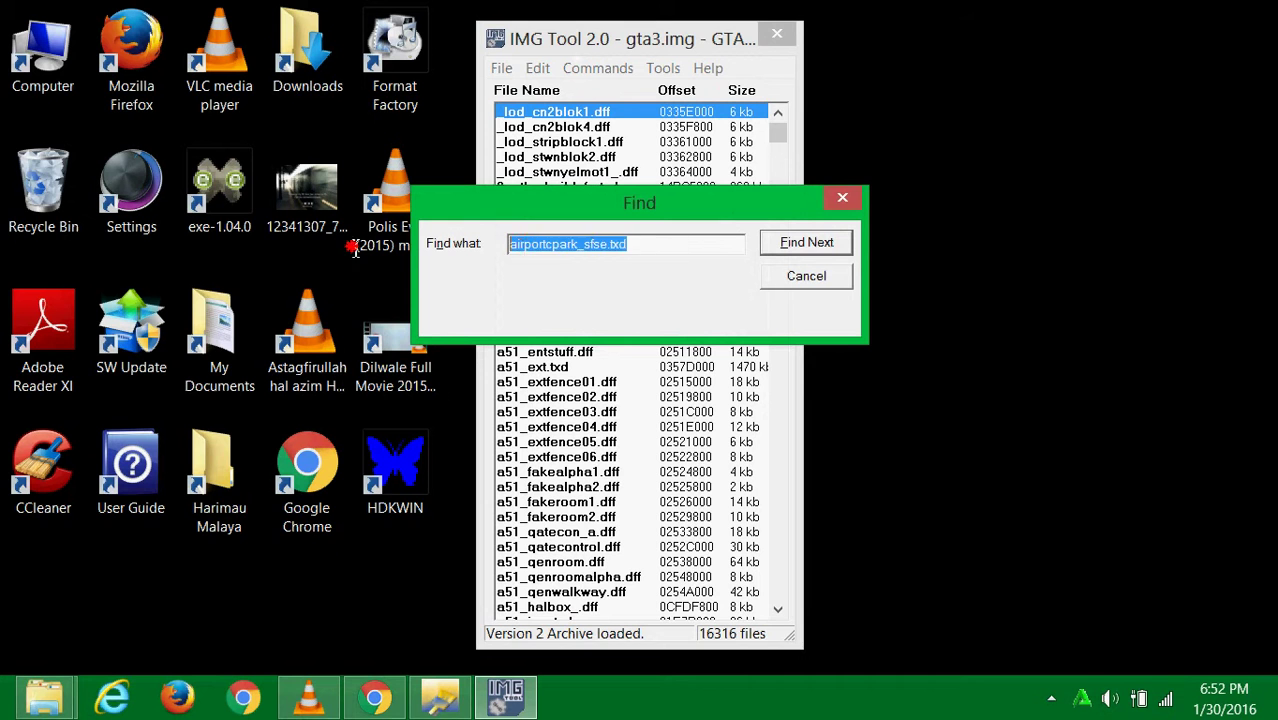
{"action": "key", "text": "BackSpace"}
{"action": "right_click", "coordinate": [612, 250]}
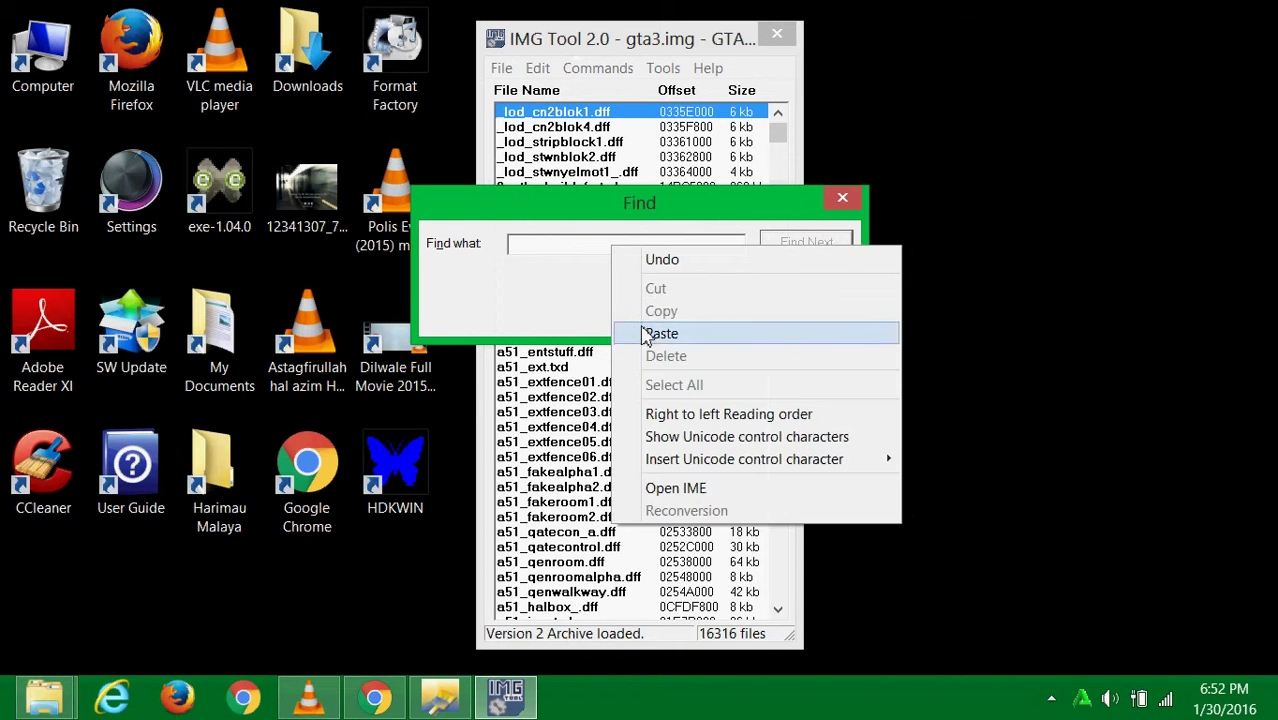
{"action": "left_click", "coordinate": [648, 331]}
{"action": "left_click", "coordinate": [810, 243]}
{"action": "left_click", "coordinate": [779, 610]}
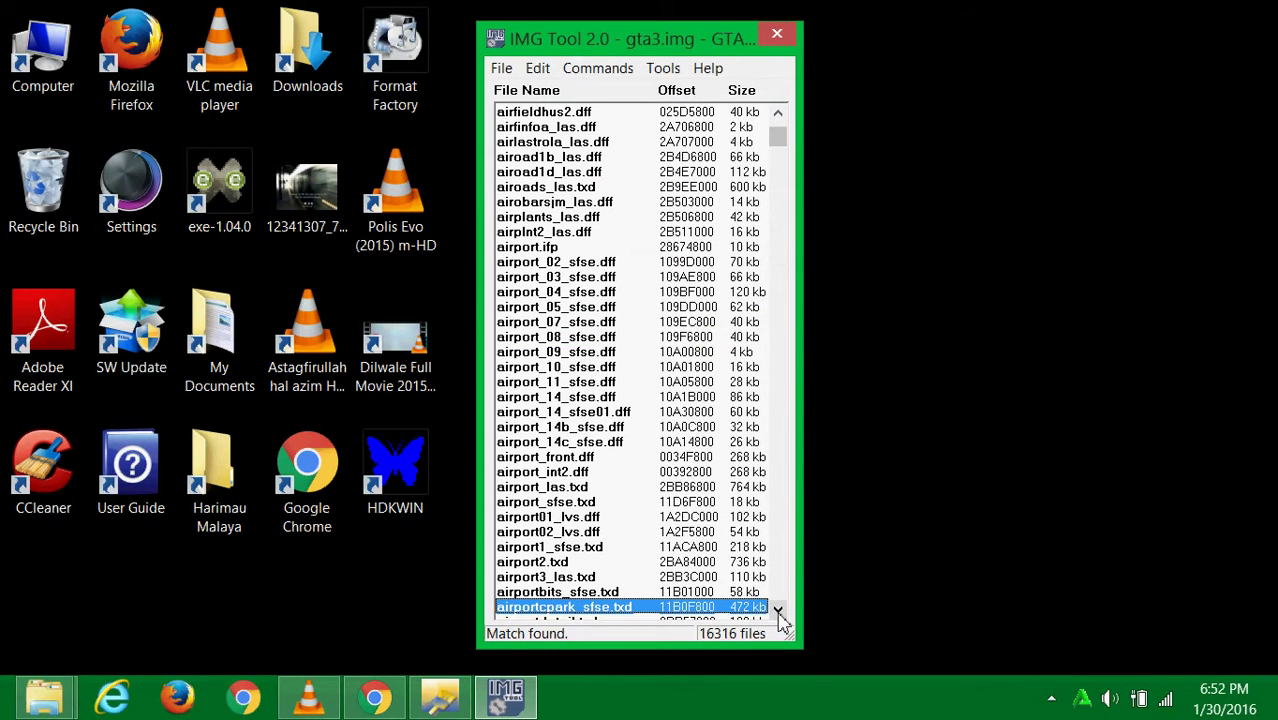
{"action": "scroll", "coordinate": [778, 612], "scroll_direction": "down", "scroll_amount": 2}
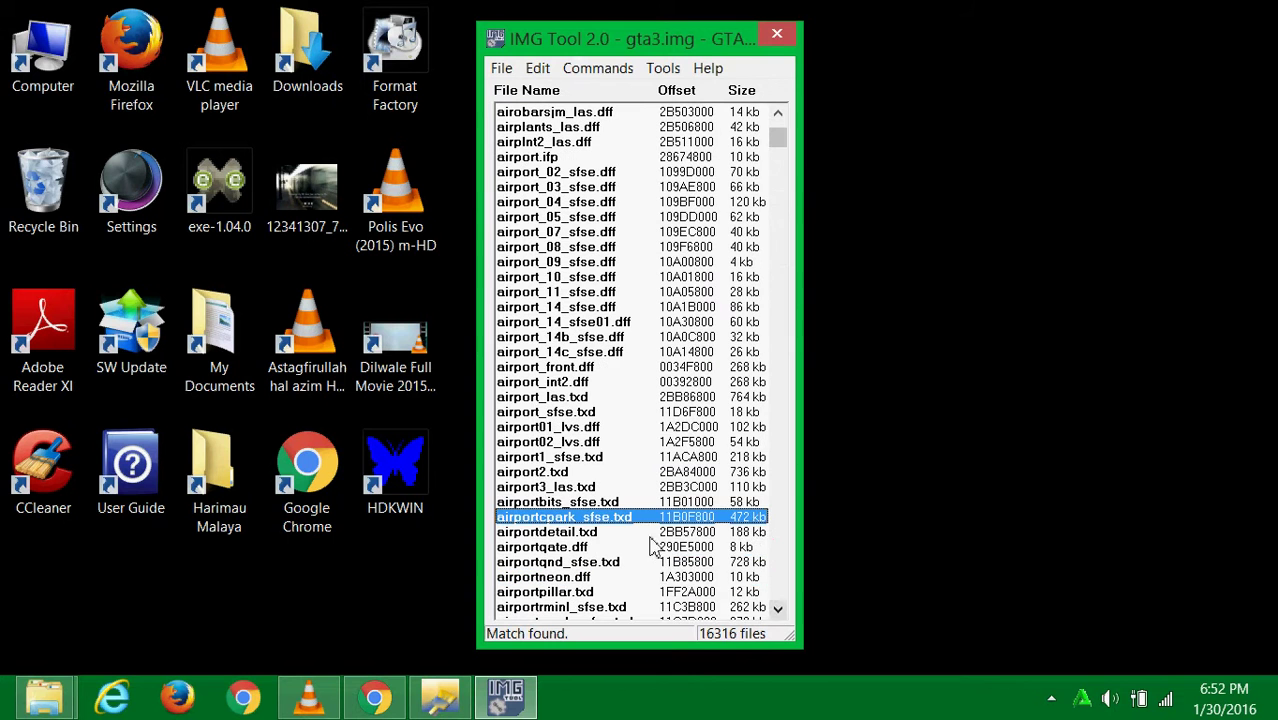
- Extract airportcpark_sfse.txd from the archive to the export txd folder
{"action": "right_click", "coordinate": [648, 527]}
{"action": "left_click", "coordinate": [660, 531]}
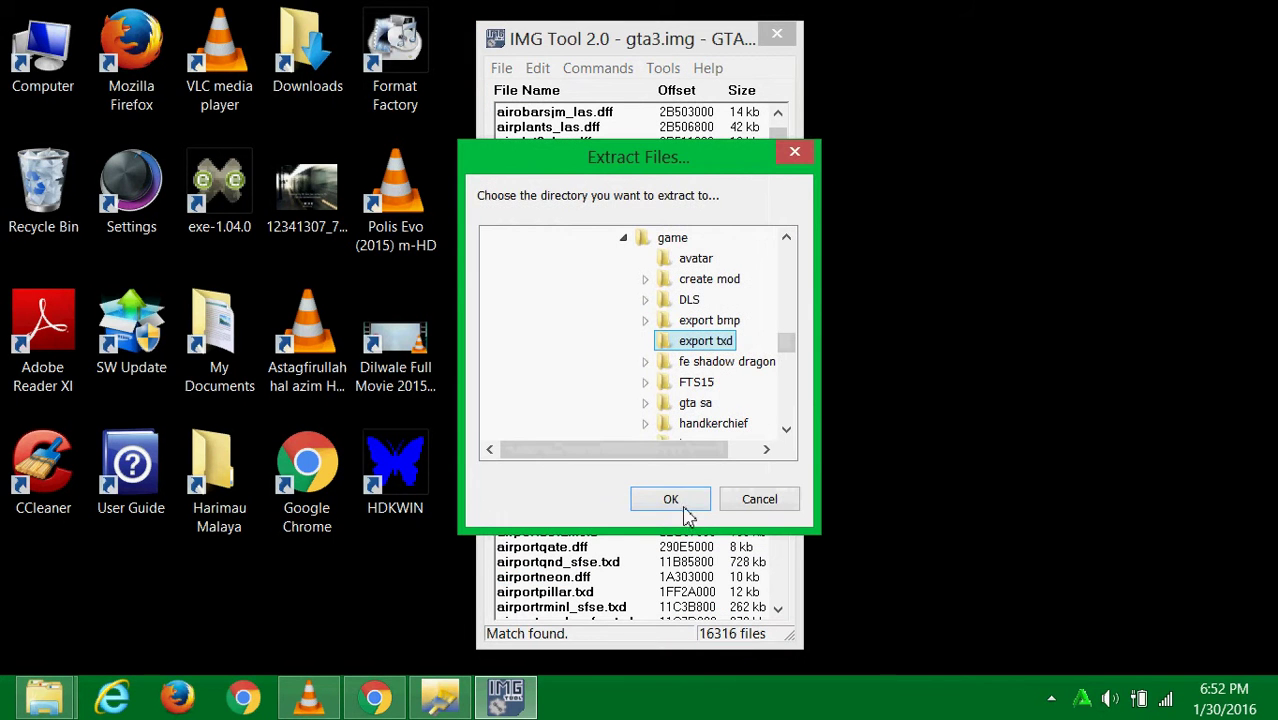
{"action": "left_click", "coordinate": [684, 505]}
{"action": "left_click", "coordinate": [985, 335]}
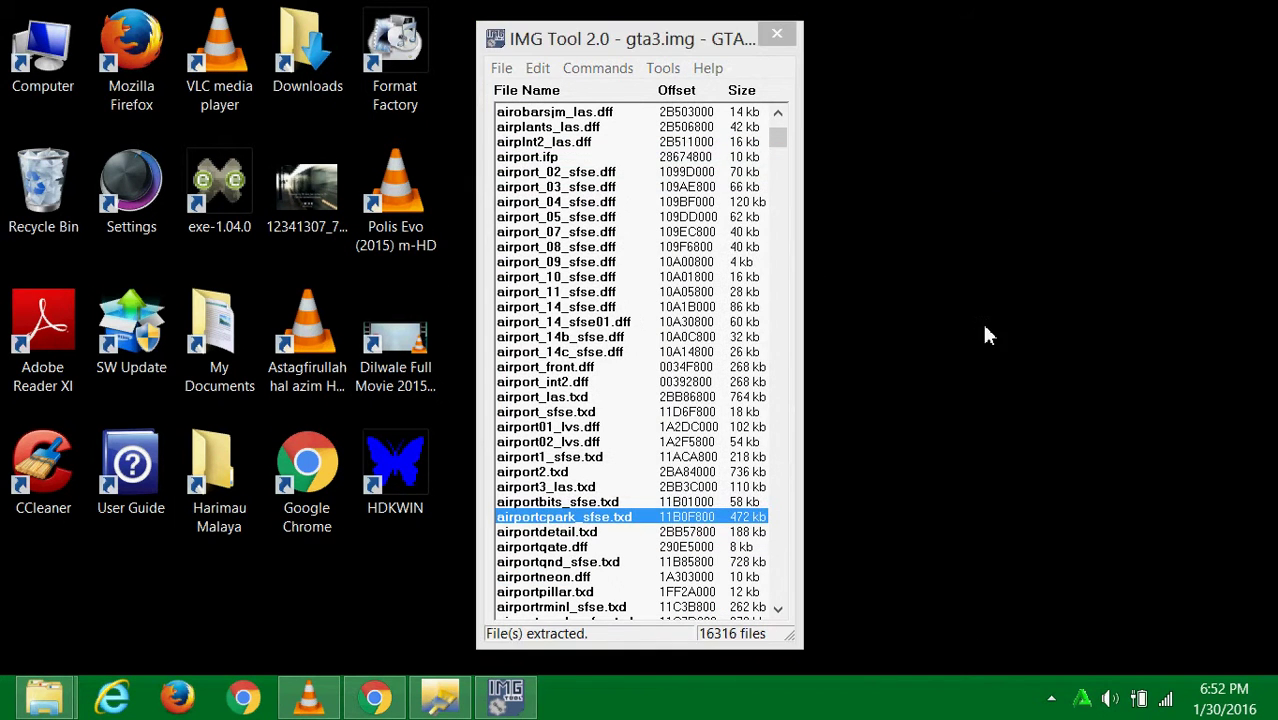
- Switch to TXD Workshop and open airportcpark_sfse.txd from the export txd folder under Harimau Malaya's game folder
{"action": "right_click", "coordinate": [955, 698]}
{"action": "left_click", "coordinate": [972, 594]}
{"action": "left_click", "coordinate": [440, 698]}
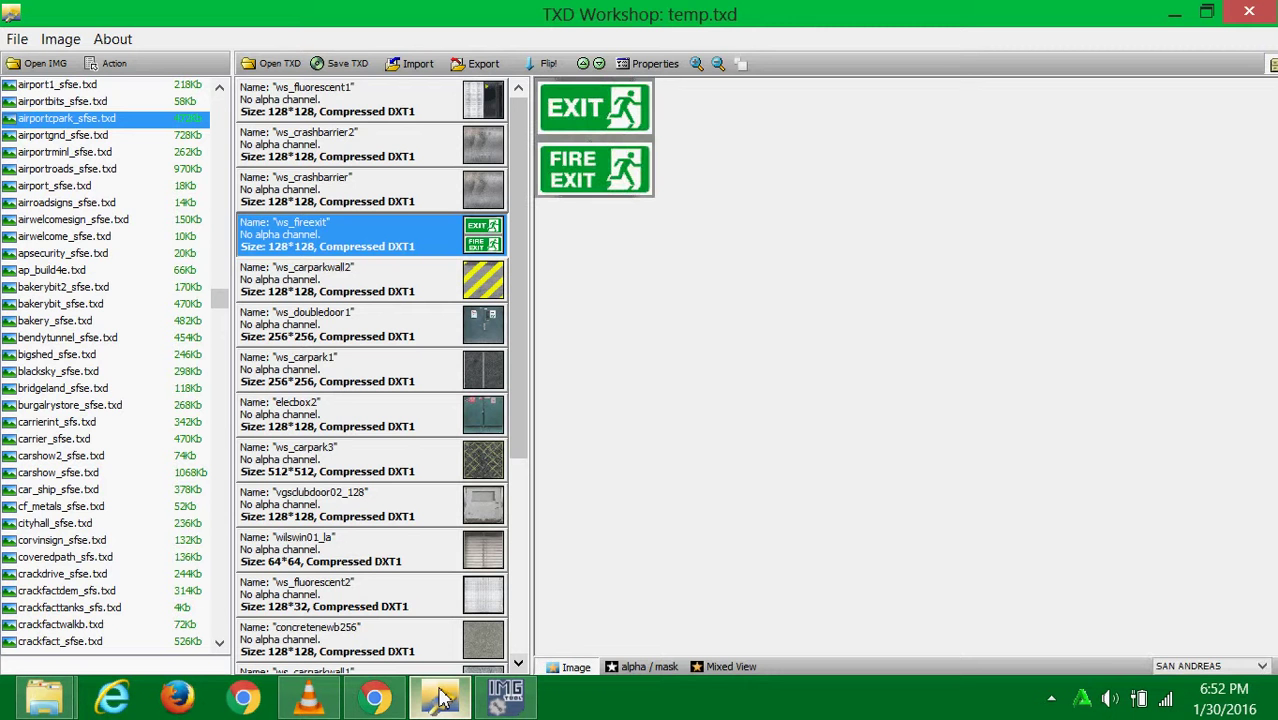
{"action": "left_click", "coordinate": [275, 64]}
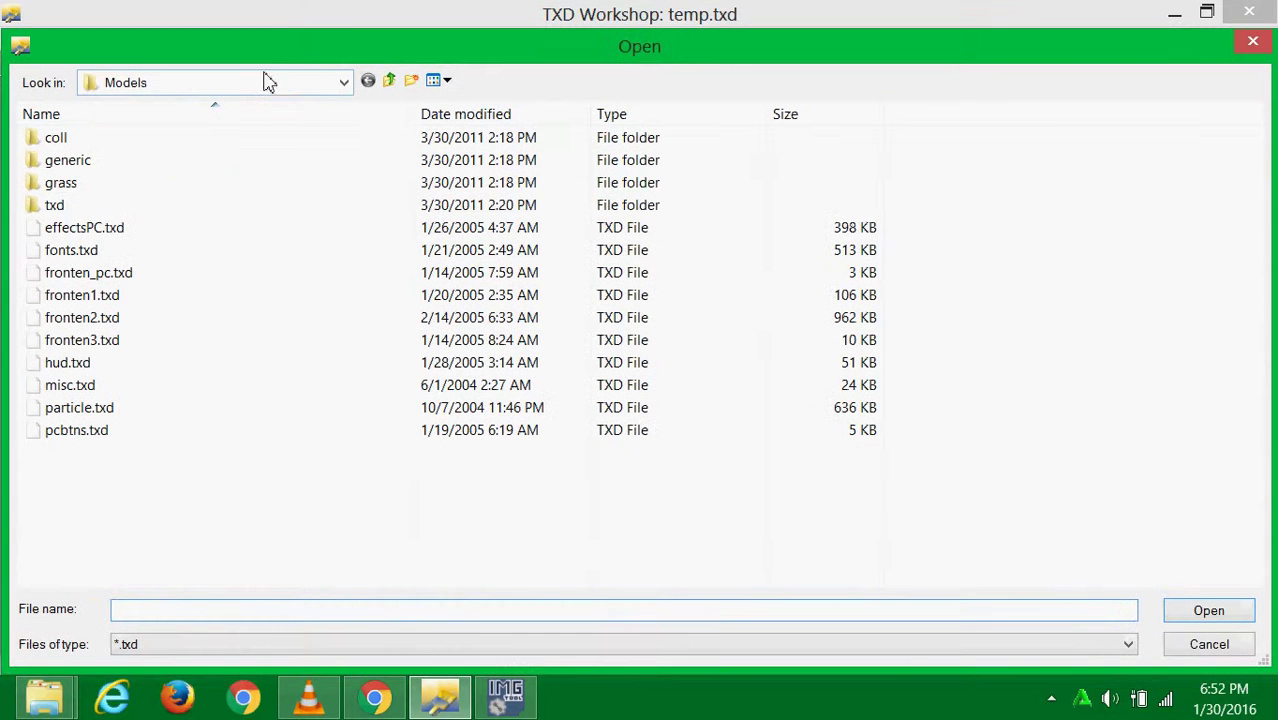
{"action": "left_click", "coordinate": [344, 83]}
{"action": "left_click", "coordinate": [326, 106]}
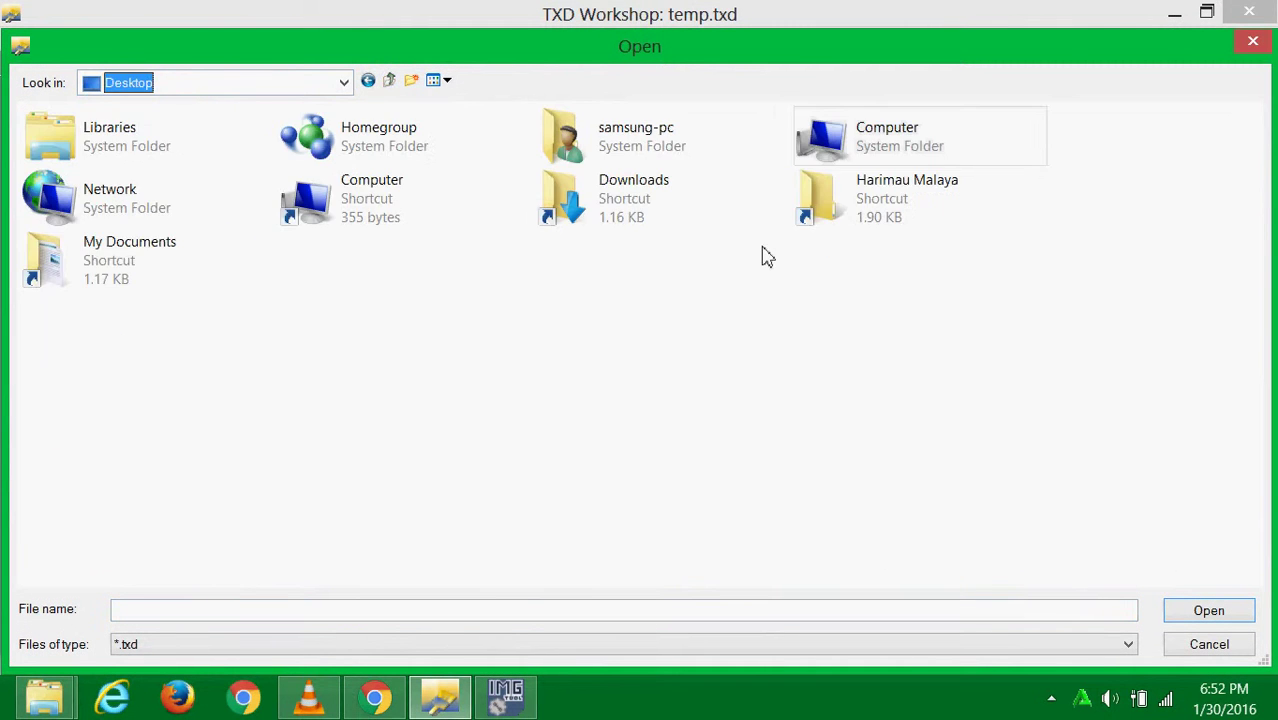
{"action": "double_click", "coordinate": [930, 220]}
{"action": "double_click", "coordinate": [560, 195]}
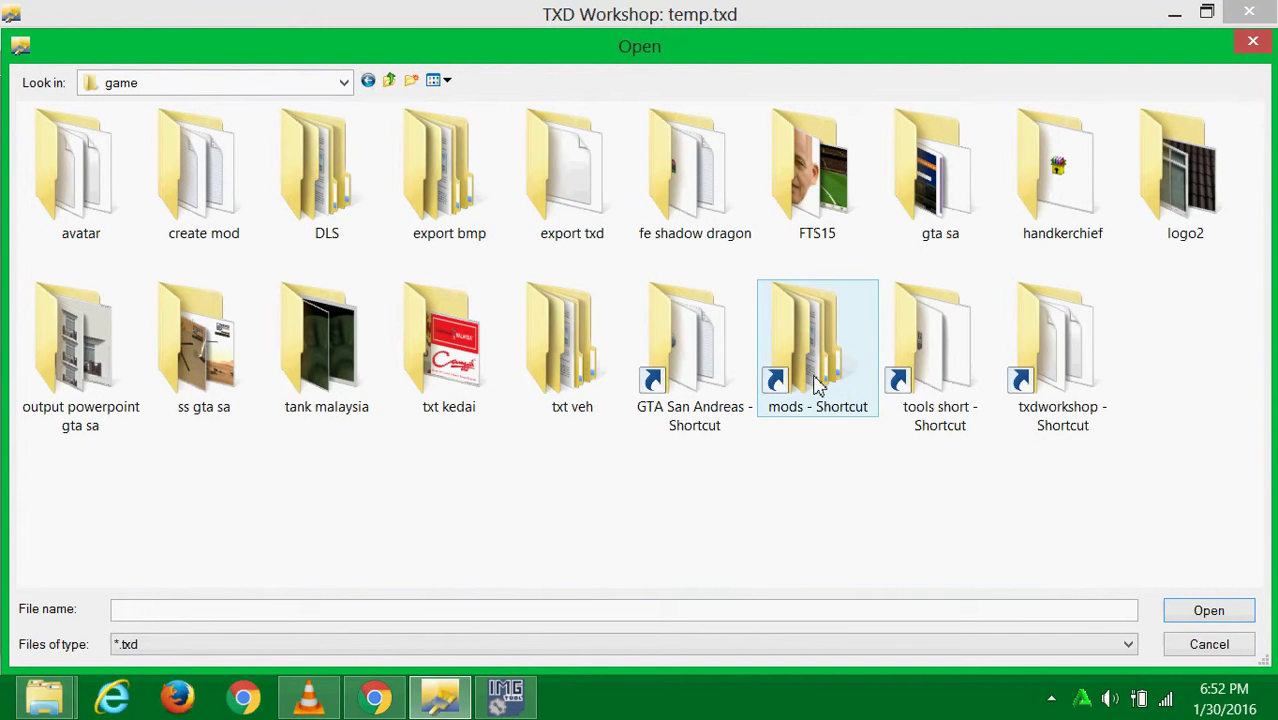
{"action": "double_click", "coordinate": [585, 205]}
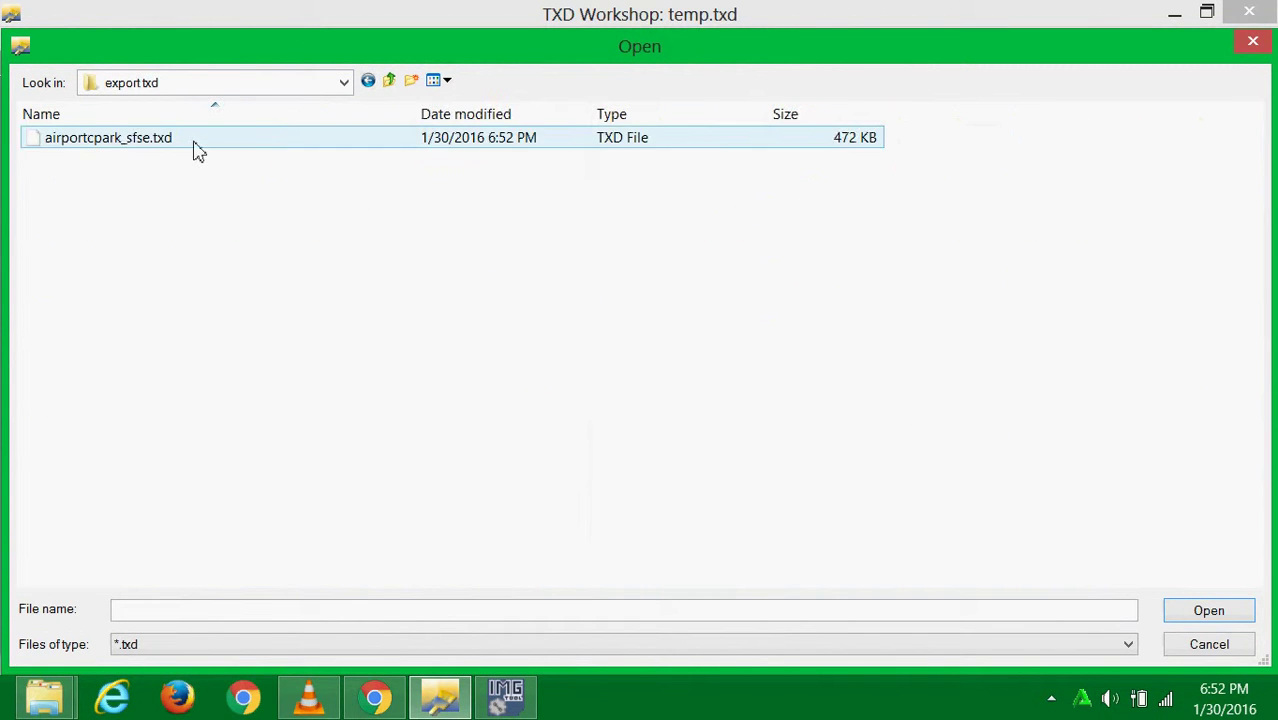
{"action": "double_click", "coordinate": [193, 148]}
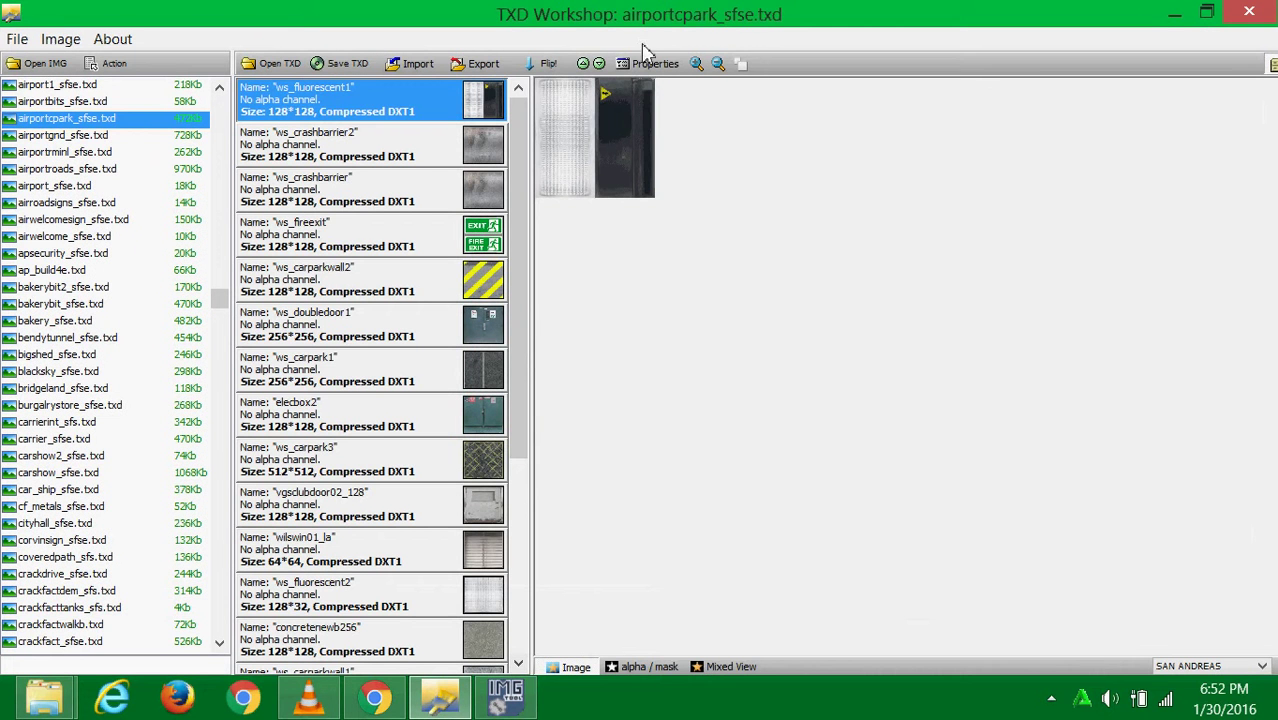
- Export the ws_fireexit texture under its own name to the airport san fierro folder inside export bmp
{"action": "left_click", "coordinate": [442, 238]}
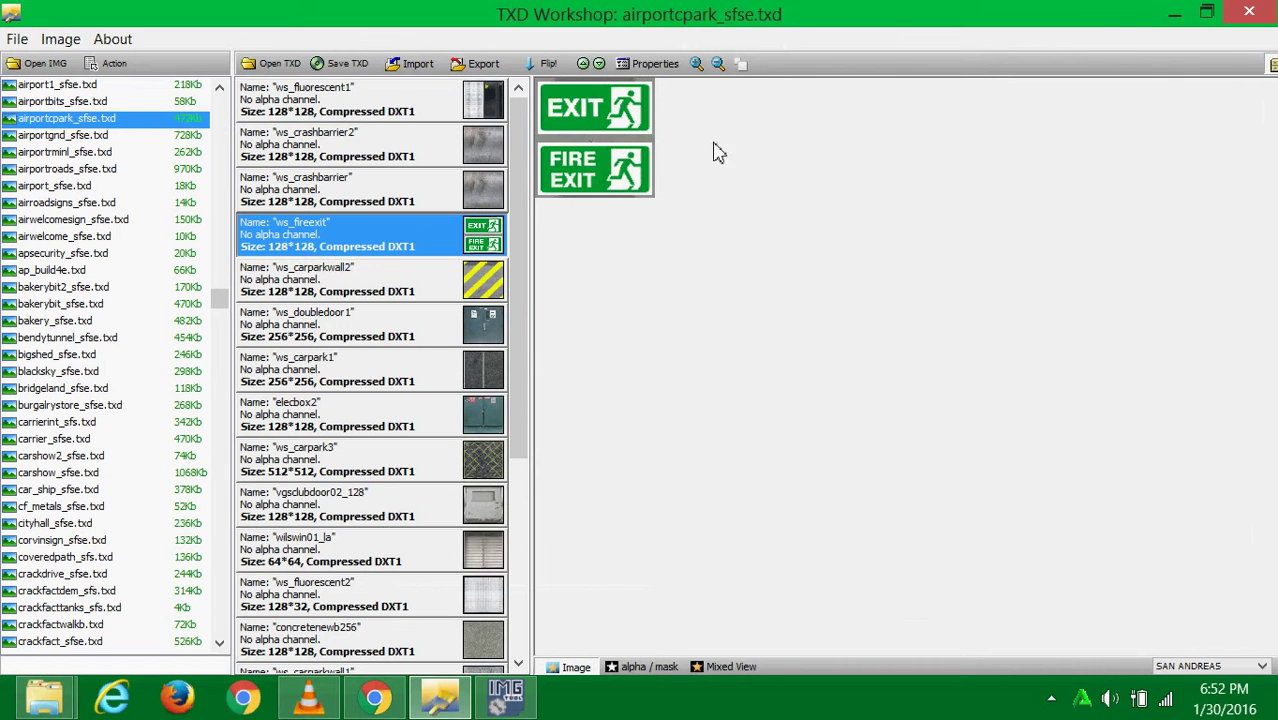
{"action": "left_click", "coordinate": [697, 64]}
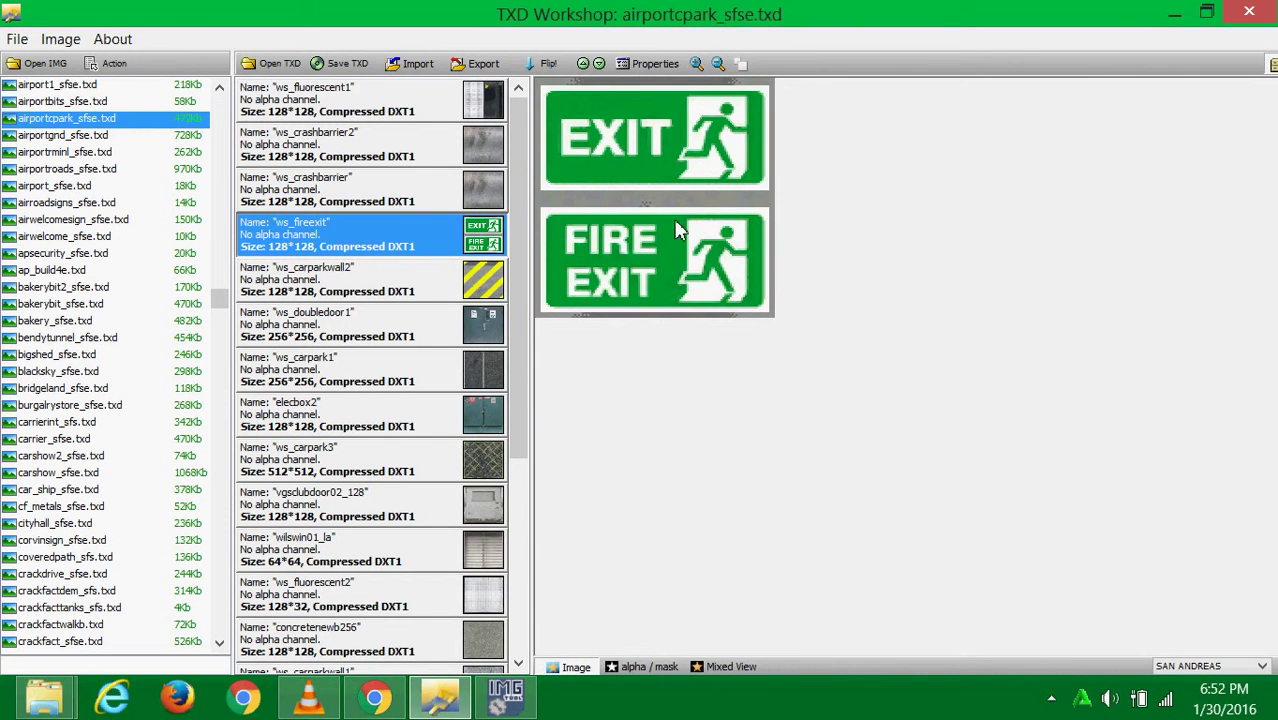
{"action": "left_click", "coordinate": [719, 65]}
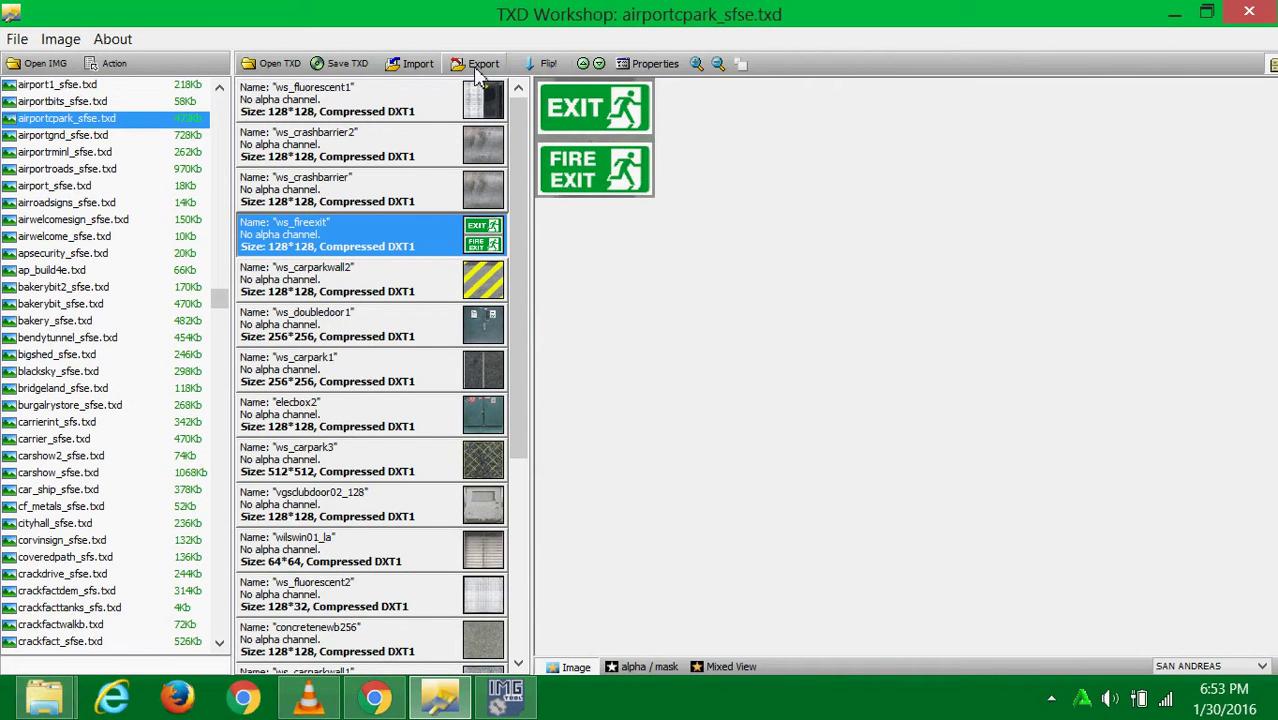
{"action": "left_click", "coordinate": [483, 64]}
{"action": "left_click", "coordinate": [530, 114]}
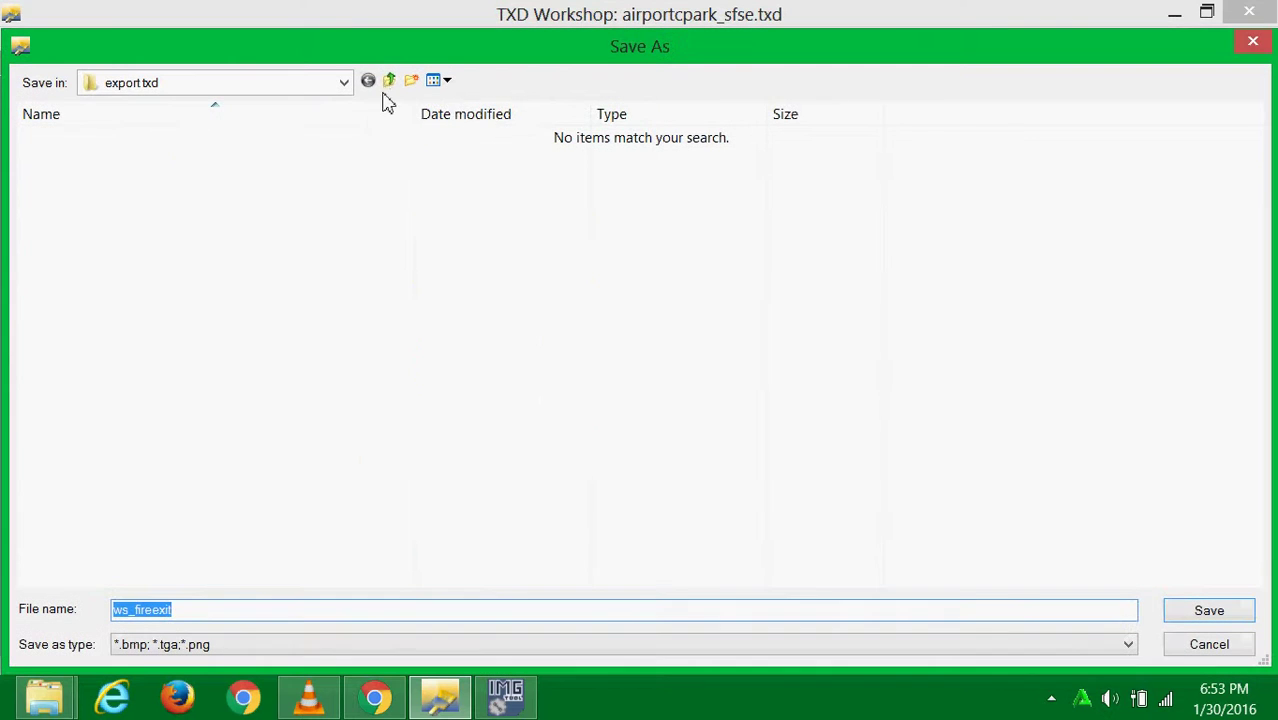
{"action": "left_click", "coordinate": [389, 80]}
{"action": "double_click", "coordinate": [451, 170]}
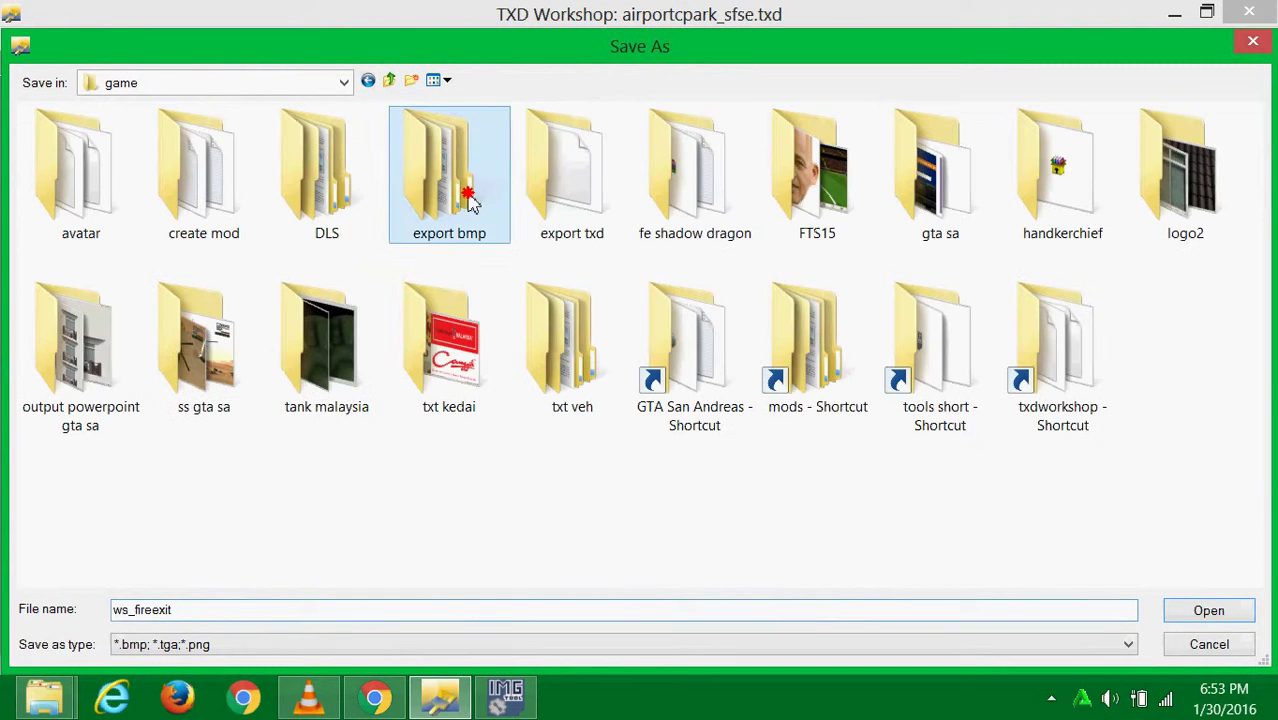
{"action": "double_click", "coordinate": [110, 195]}
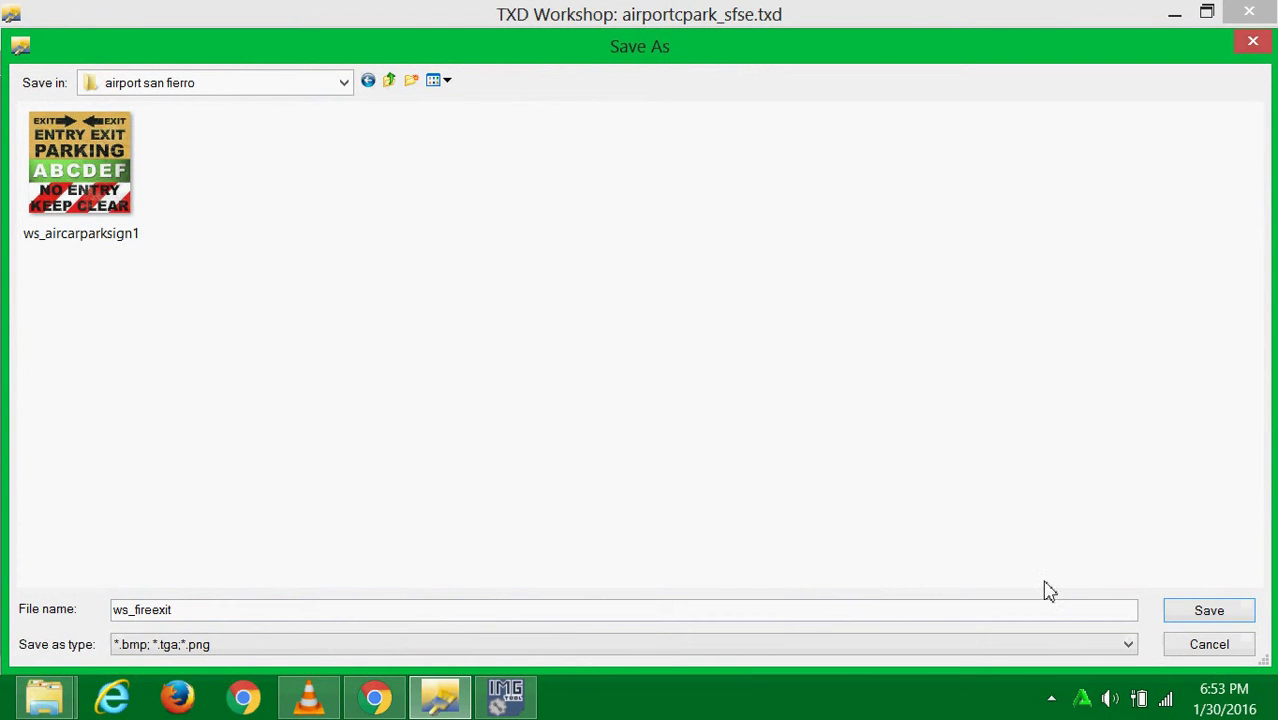
{"action": "left_click", "coordinate": [1199, 616]}
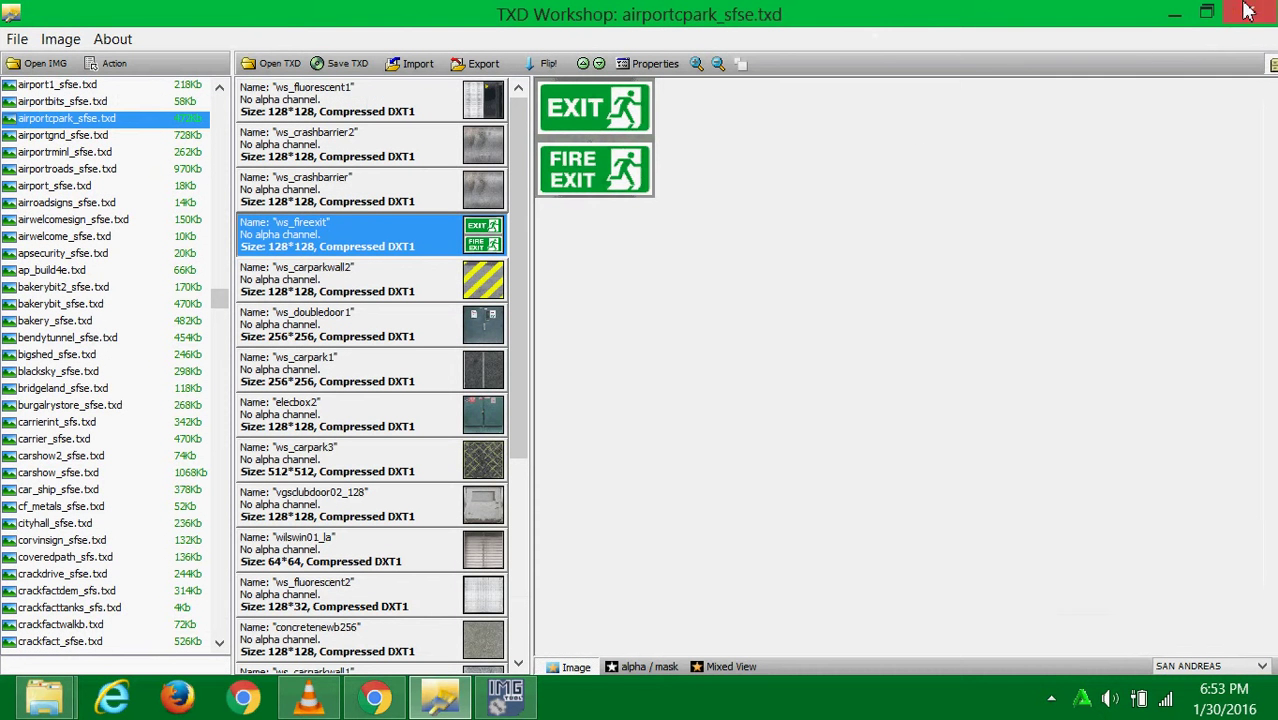
- Minimize TXD Workshop and open the modding gta sa 2 presentation in PowerPoint by searching files for "modding"
{"action": "left_click", "coordinate": [1174, 12]}
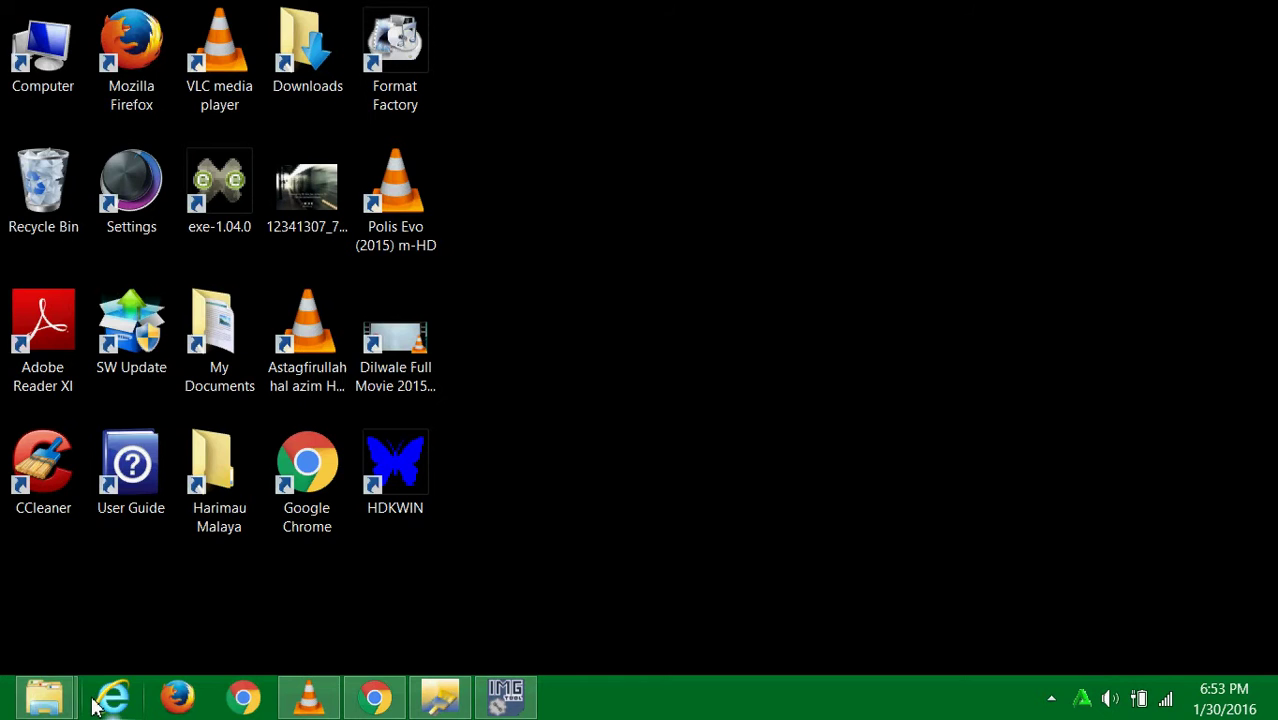
{"action": "left_click", "coordinate": [375, 697]}
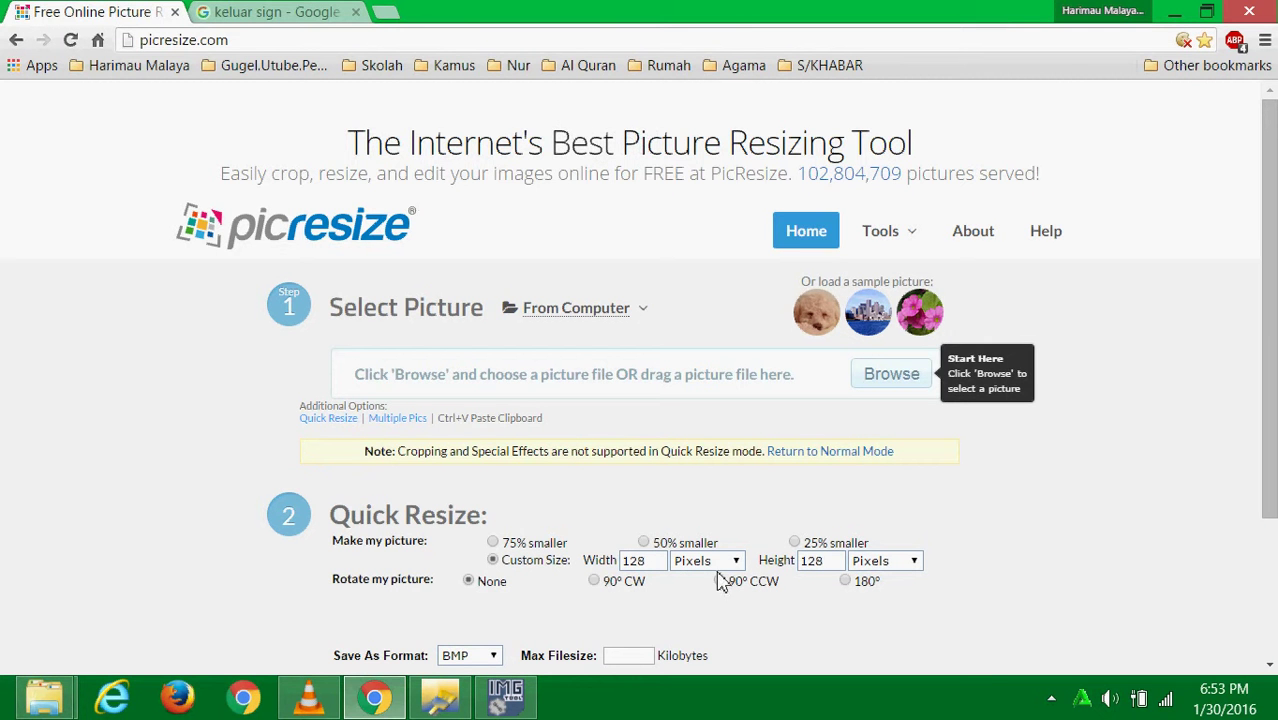
{"action": "left_click", "coordinate": [1174, 12]}
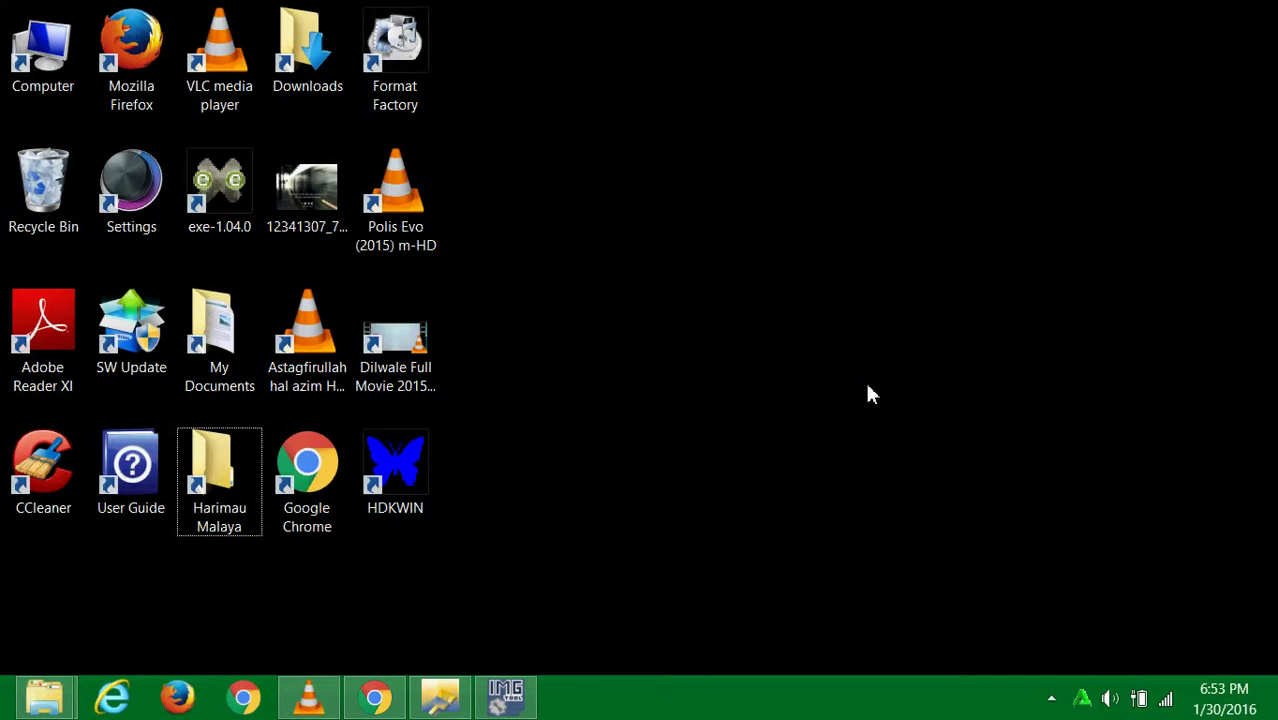
{"action": "key", "text": "super"}
{"action": "type", "text": "modding"}
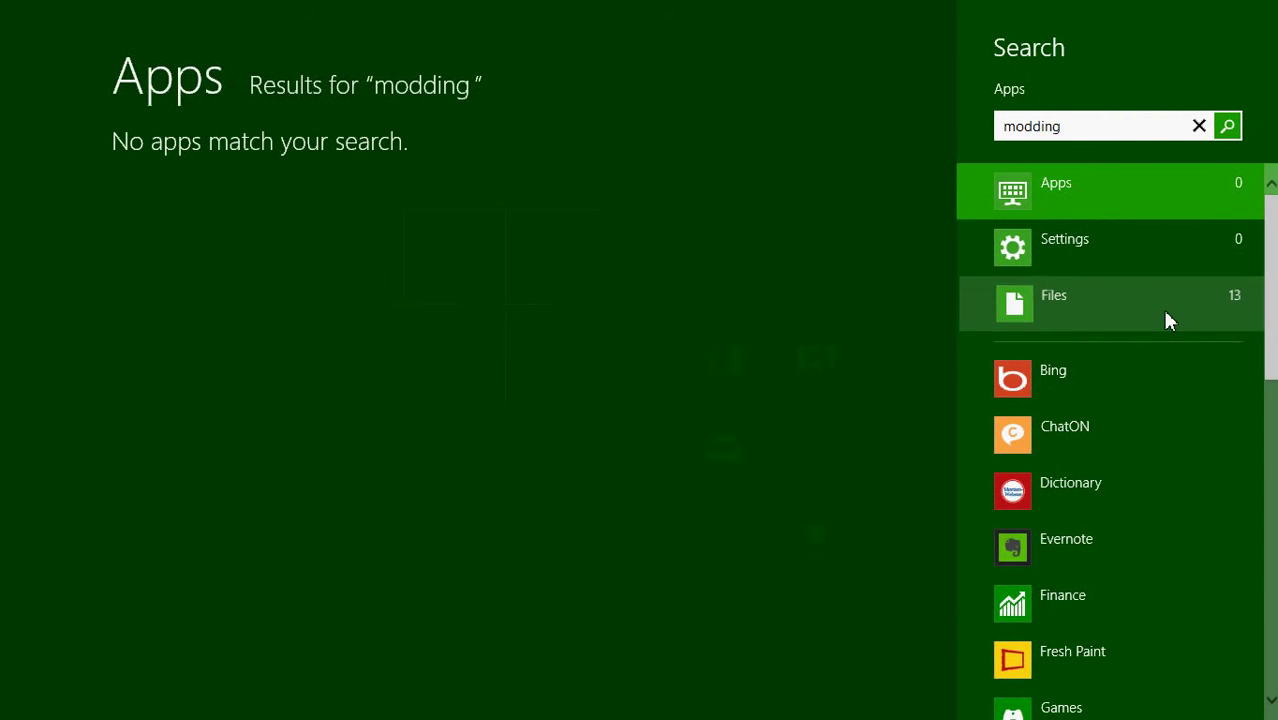
{"action": "left_click", "coordinate": [1168, 318]}
{"action": "left_click", "coordinate": [220, 207]}
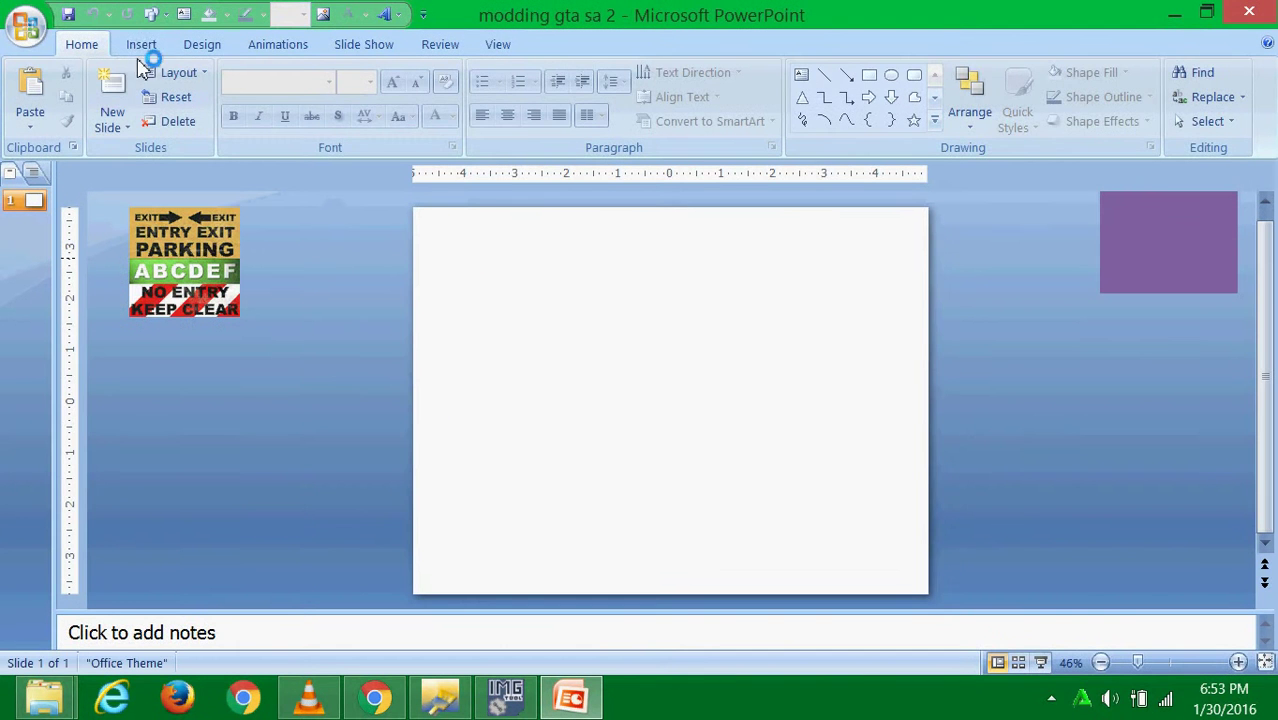
- Insert the exported ws_fireexit picture from export bmp's airport san fierro folder onto the slide
{"action": "left_click", "coordinate": [141, 44]}
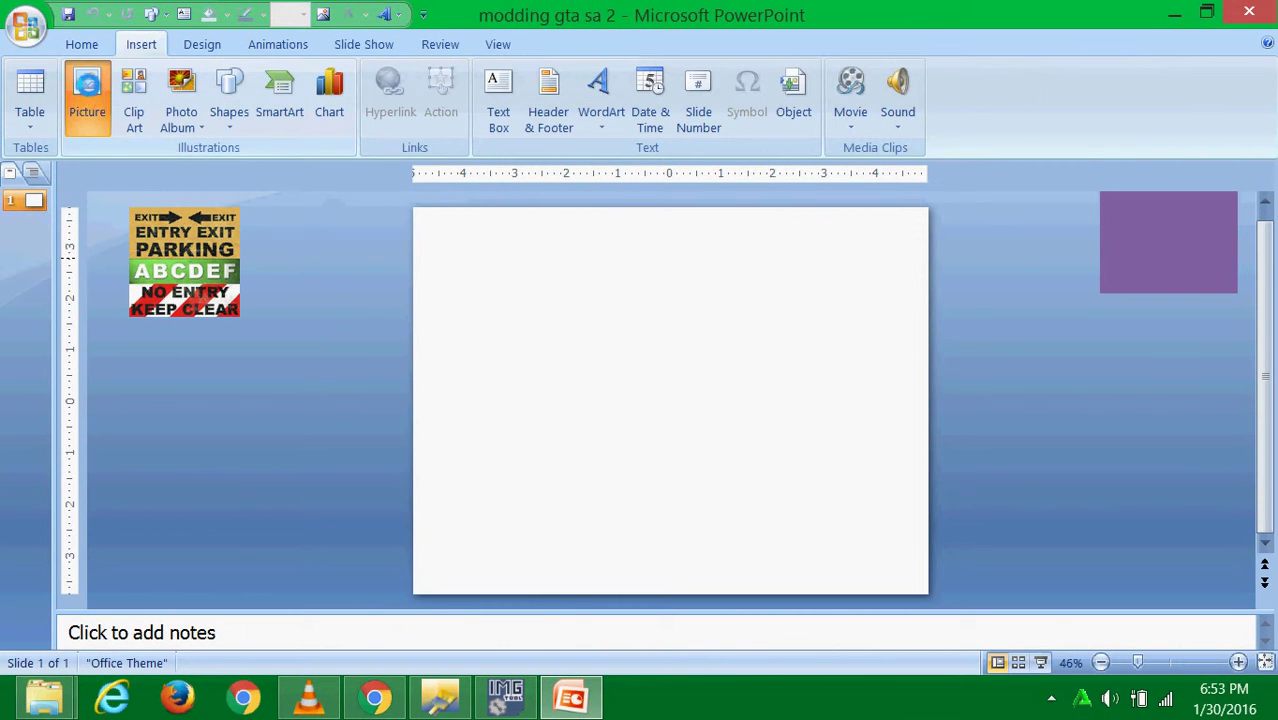
{"action": "left_click", "coordinate": [97, 103]}
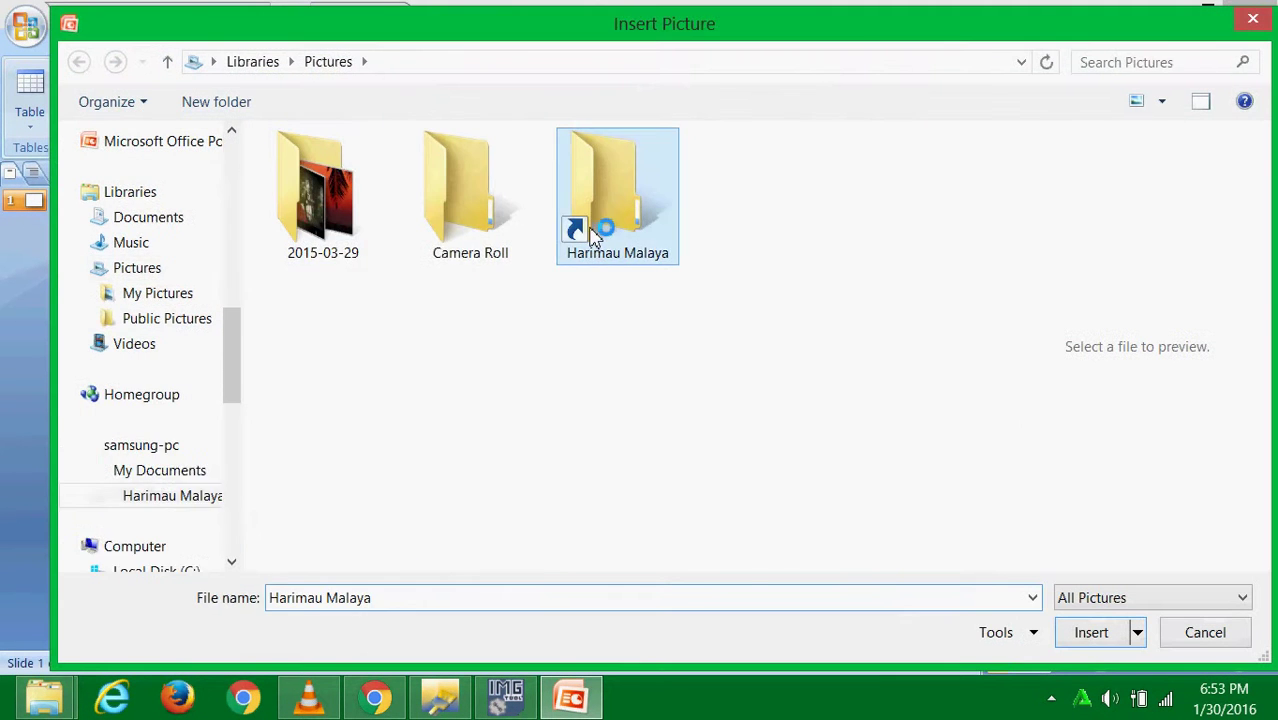
{"action": "double_click", "coordinate": [591, 237]}
{"action": "double_click", "coordinate": [890, 200]}
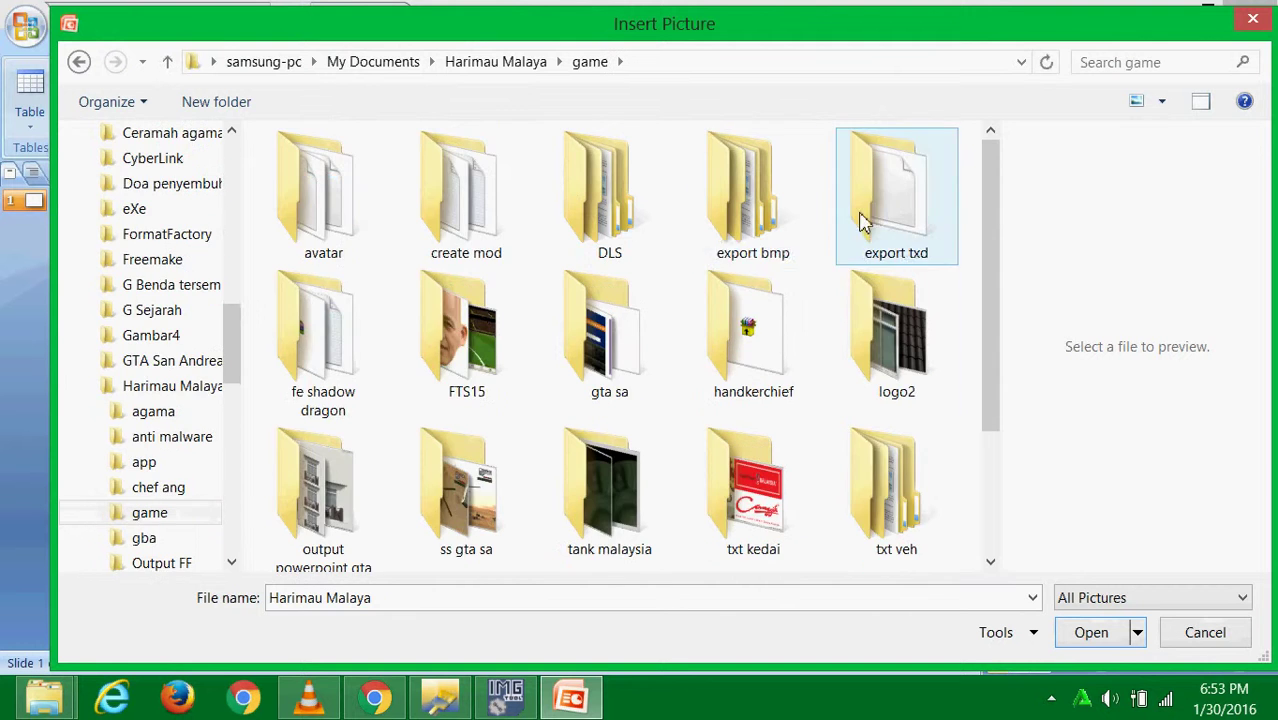
{"action": "double_click", "coordinate": [755, 212]}
{"action": "double_click", "coordinate": [376, 214]}
{"action": "double_click", "coordinate": [465, 180]}
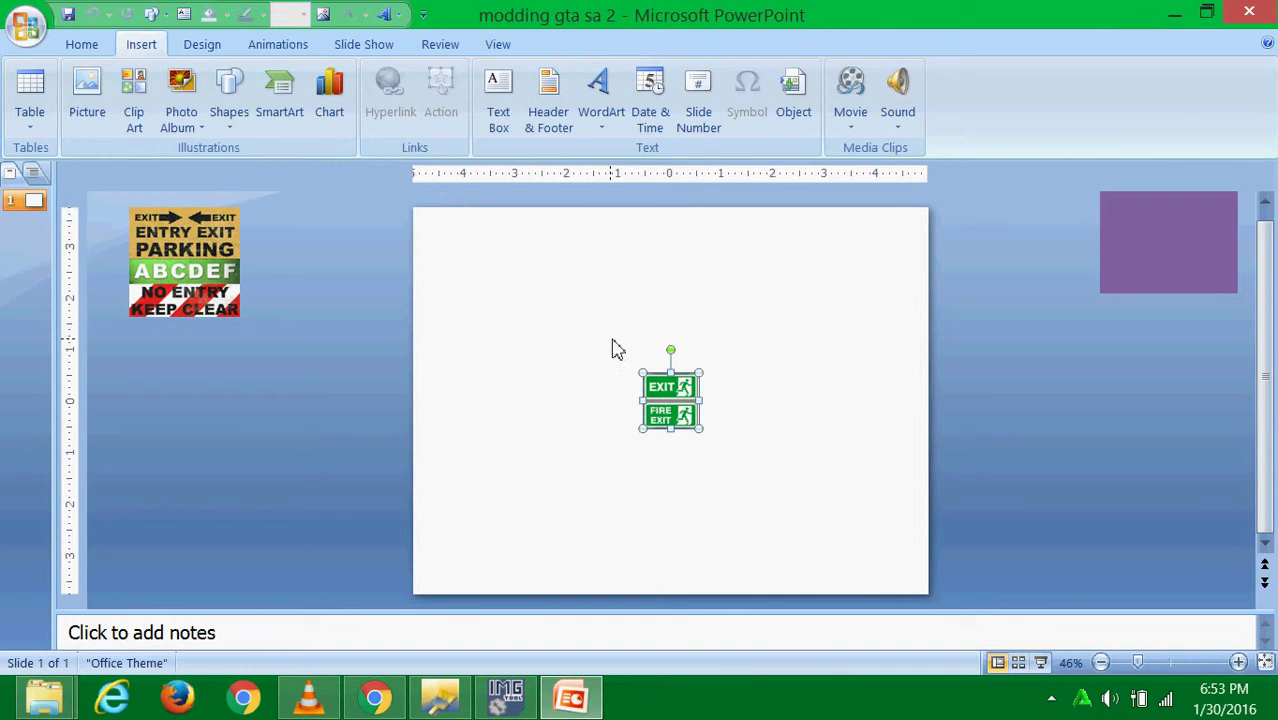
- Place an enlarged exit sign picture beside the slide and a copy about 6.42" square centred on the slide
{"action": "left_click_drag", "start_coordinate": [668, 390], "coordinate": [297, 512]}
{"action": "left_click_drag", "start_coordinate": [180, 456], "coordinate": [500, 326]}
{"action": "left_click_drag", "start_coordinate": [627, 429], "coordinate": [776, 500]}
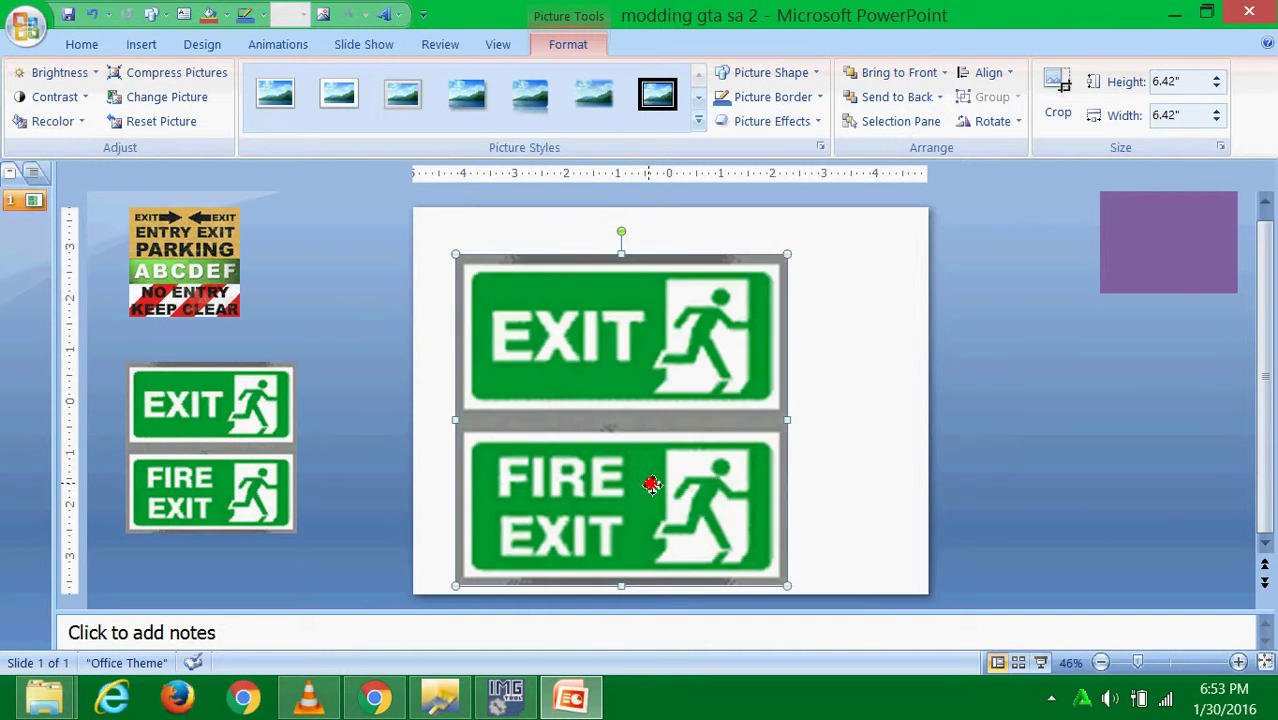
{"action": "left_click_drag", "start_coordinate": [650, 486], "coordinate": [682, 472]}
{"action": "left_click", "coordinate": [898, 445]}
{"action": "left_click_drag", "start_coordinate": [645, 434], "coordinate": [662, 434]}
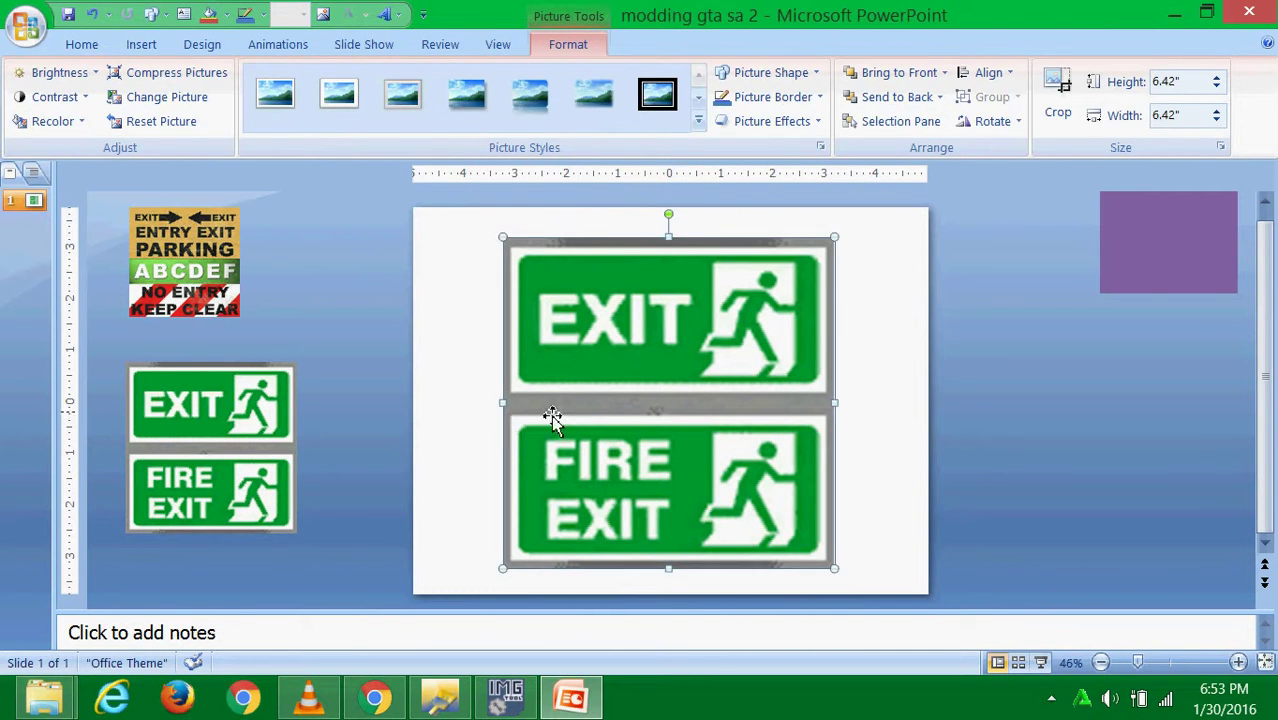
{"action": "left_click", "coordinate": [456, 420]}
{"action": "left_click", "coordinate": [151, 14]}
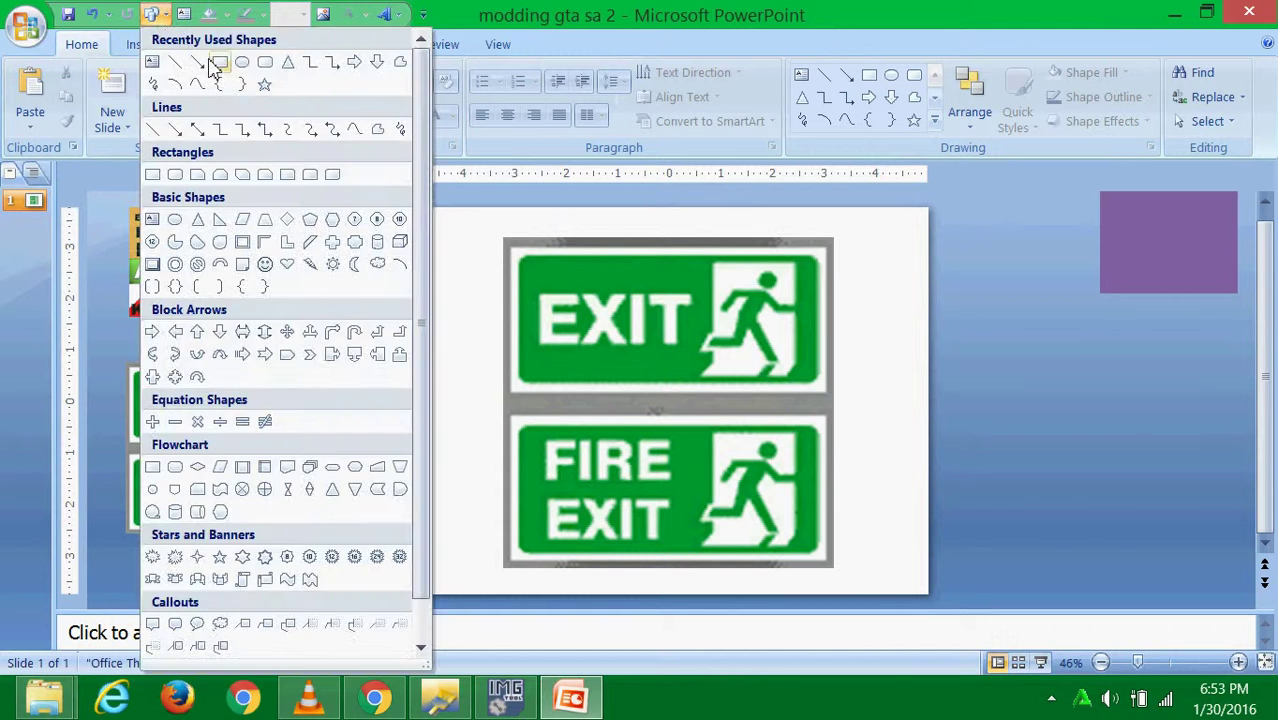
{"action": "left_click", "coordinate": [221, 66]}
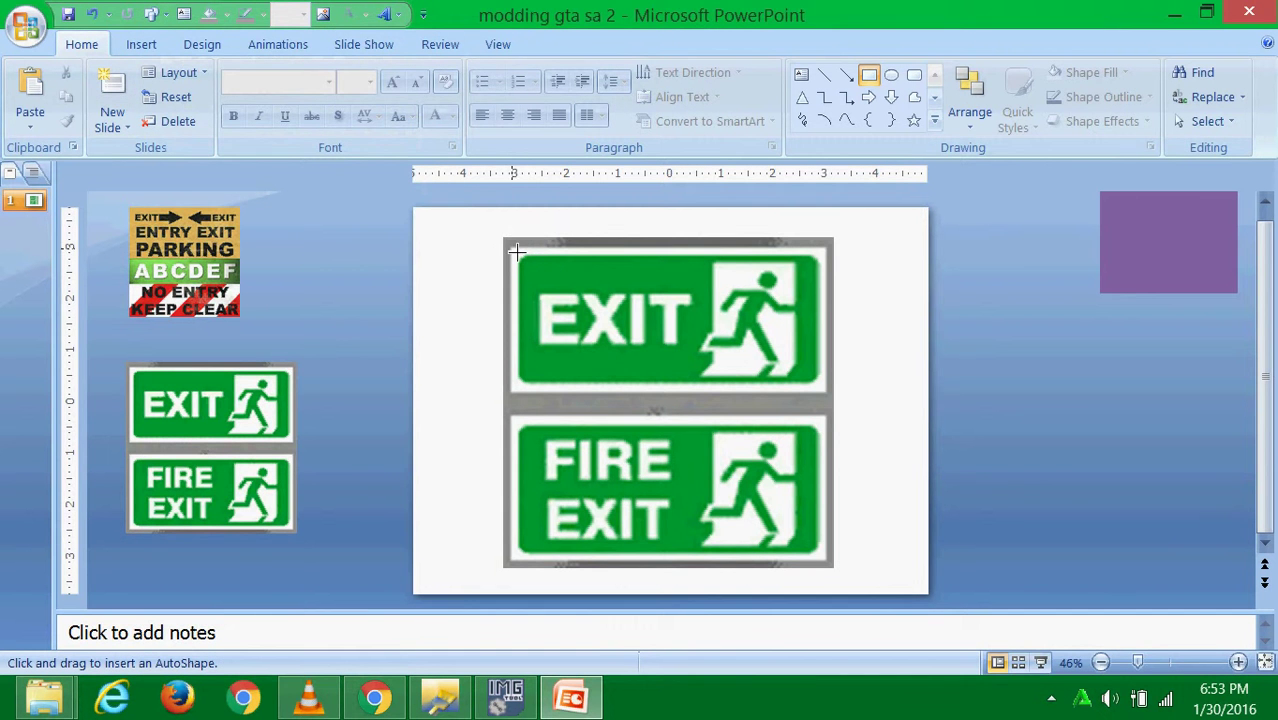
{"action": "left_click_drag", "start_coordinate": [382, 263], "coordinate": [436, 315]}
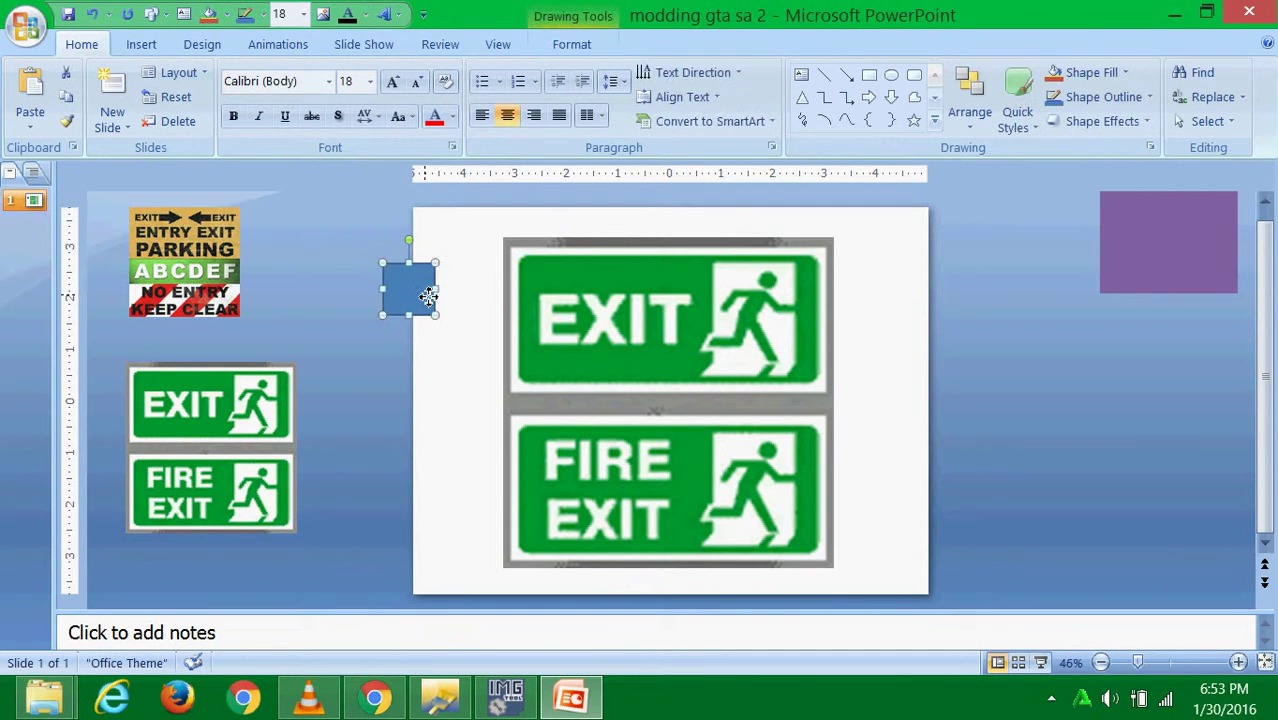
{"action": "key", "text": "Delete"}
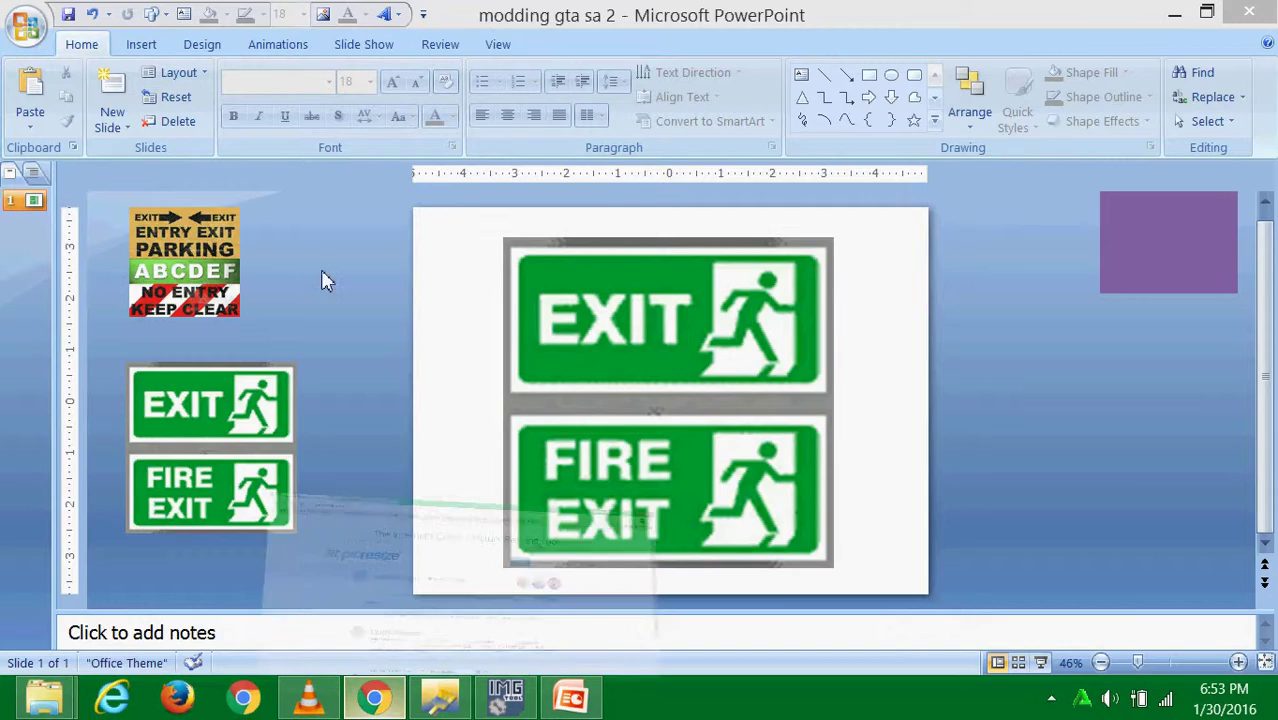
- Browse the keluar sign image results in Chrome for a reference sign, and return to the PowerPoint presentation
{"action": "left_click", "coordinate": [374, 697]}
{"action": "left_click", "coordinate": [277, 11]}
{"action": "scroll", "coordinate": [413, 525], "scroll_direction": "down", "scroll_amount": 1}
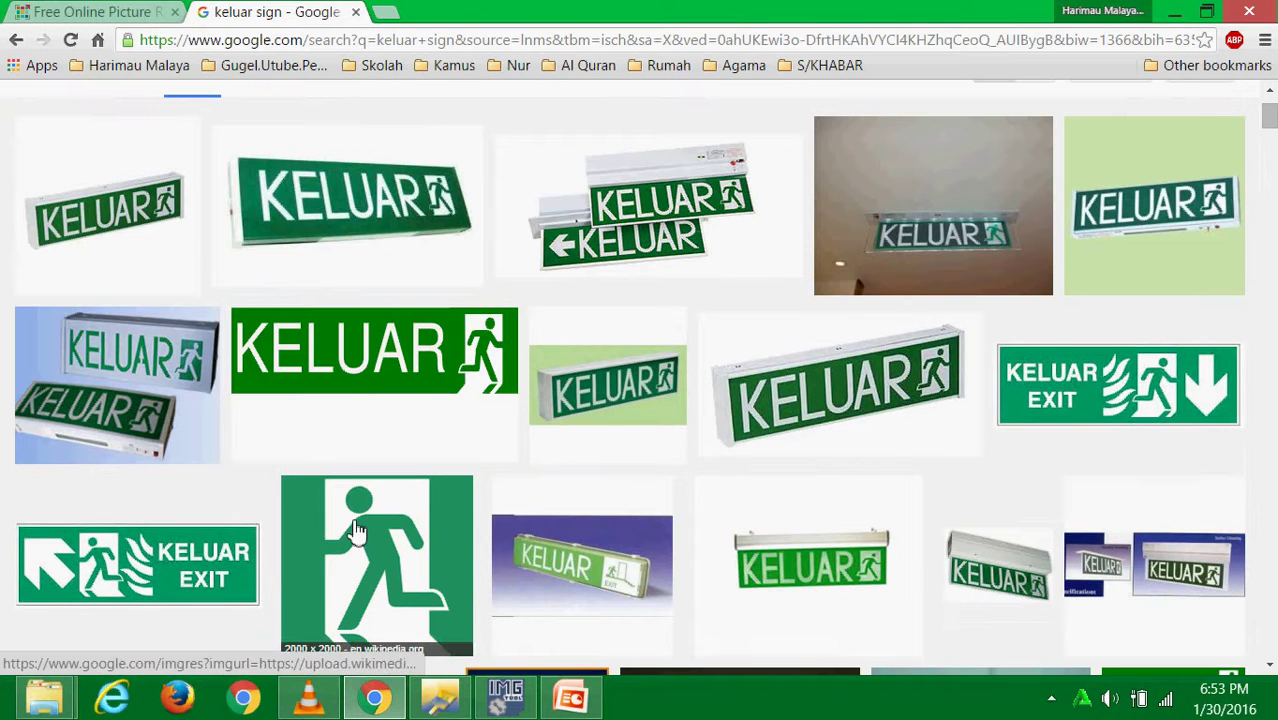
{"action": "scroll", "coordinate": [930, 585], "scroll_direction": "down", "scroll_amount": 1}
{"action": "scroll", "coordinate": [970, 588], "scroll_direction": "down", "scroll_amount": 1}
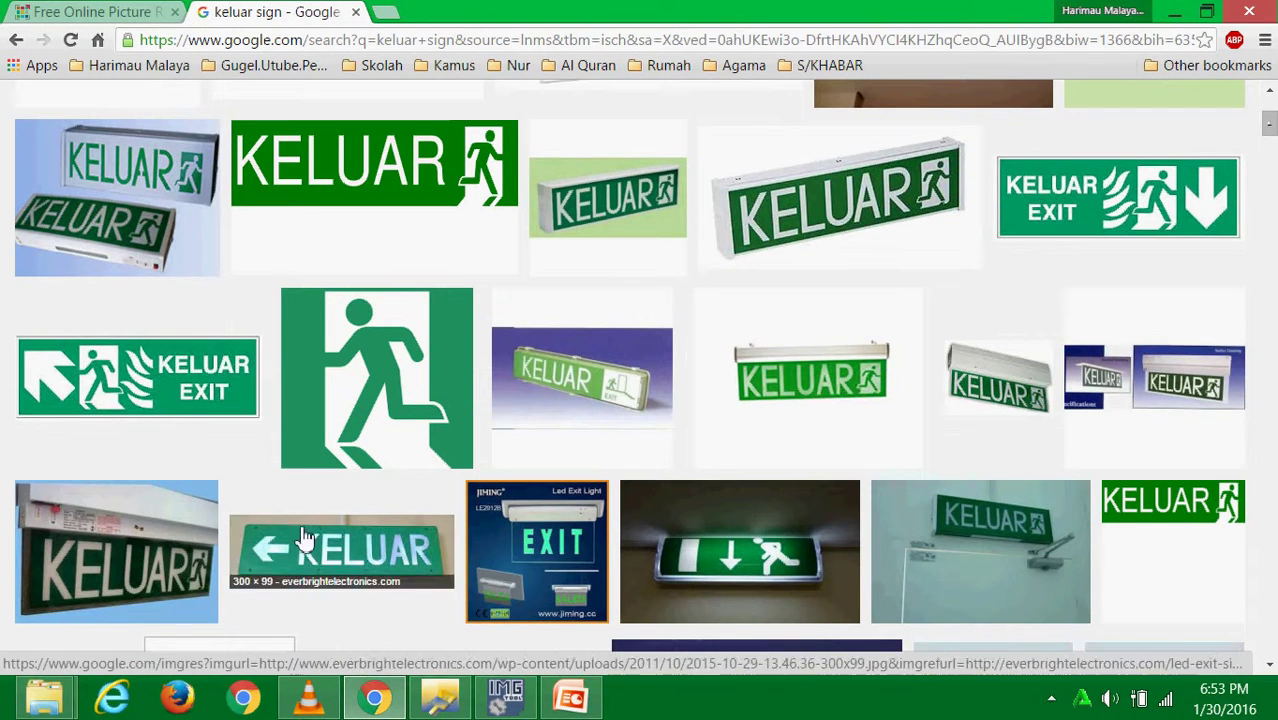
{"action": "scroll", "coordinate": [340, 560], "scroll_direction": "up", "scroll_amount": 3}
{"action": "left_click", "coordinate": [1173, 10]}
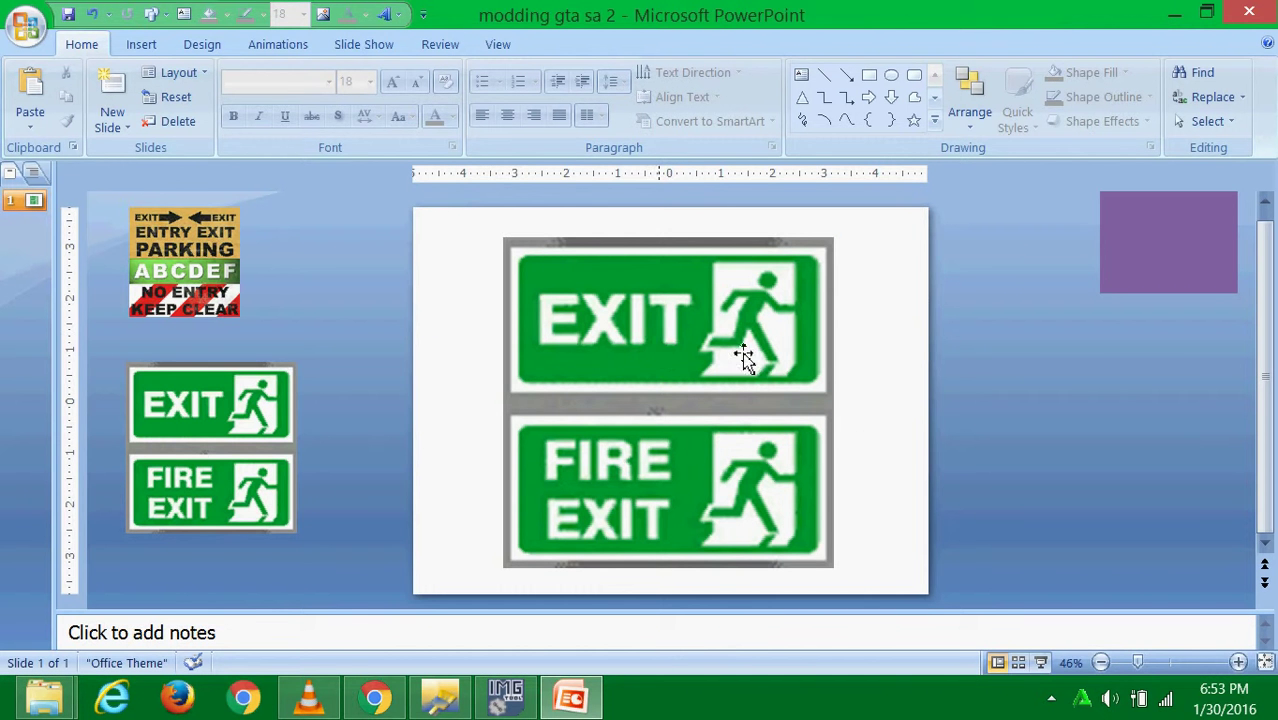
- Cover the green EXIT panel of the large picture with a rectangle about 5.92" wide and 2.58" high, without an outline
{"action": "left_click", "coordinate": [151, 15]}
{"action": "left_click", "coordinate": [220, 63]}
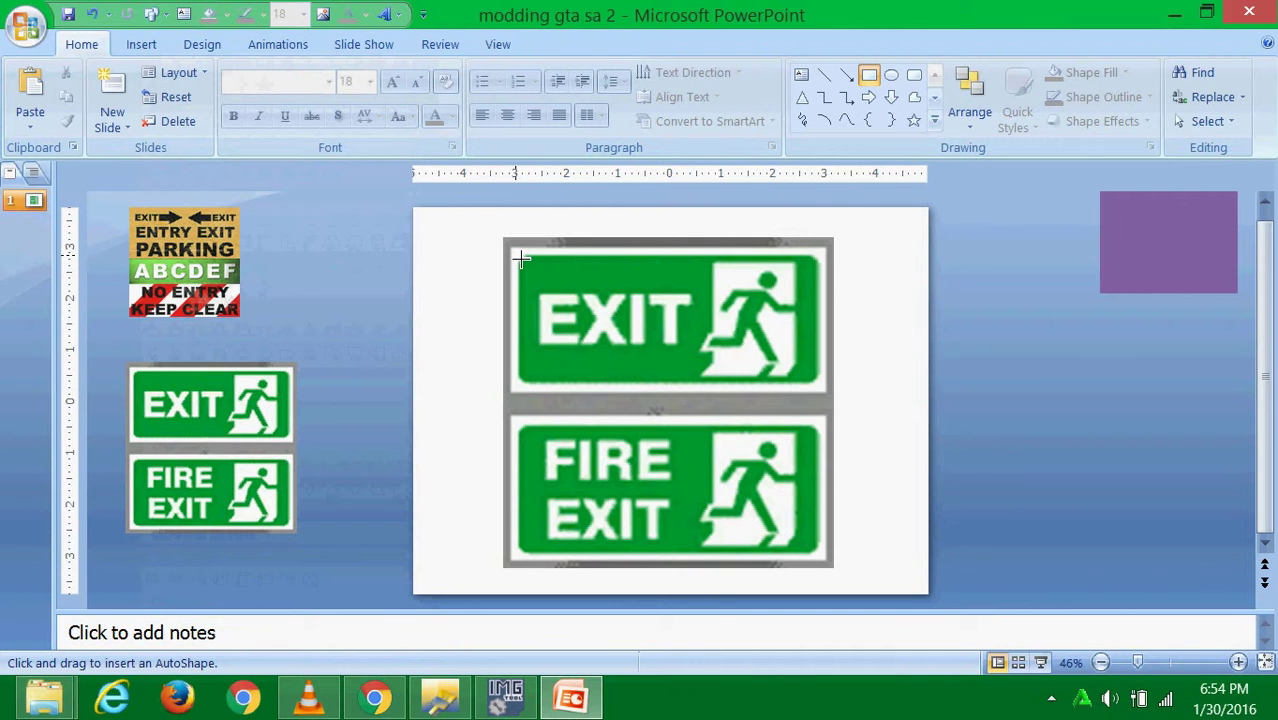
{"action": "mouse_move", "coordinate": [516, 255]}
{"action": "left_mouse_down"}
{"action": "mouse_move", "coordinate": [596, 322]}
{"action": "mouse_move", "coordinate": [821, 389]}
{"action": "left_mouse_up"}
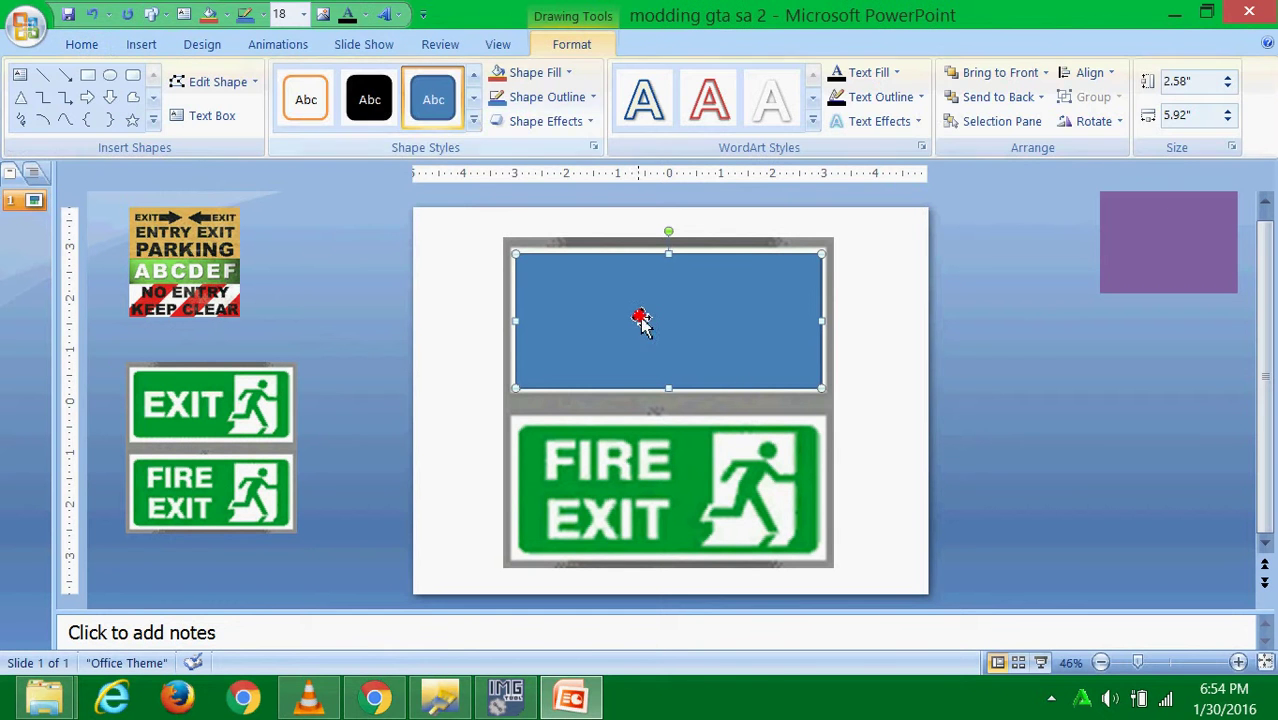
{"action": "left_click", "coordinate": [547, 121]}
{"action": "left_click", "coordinate": [550, 97]}
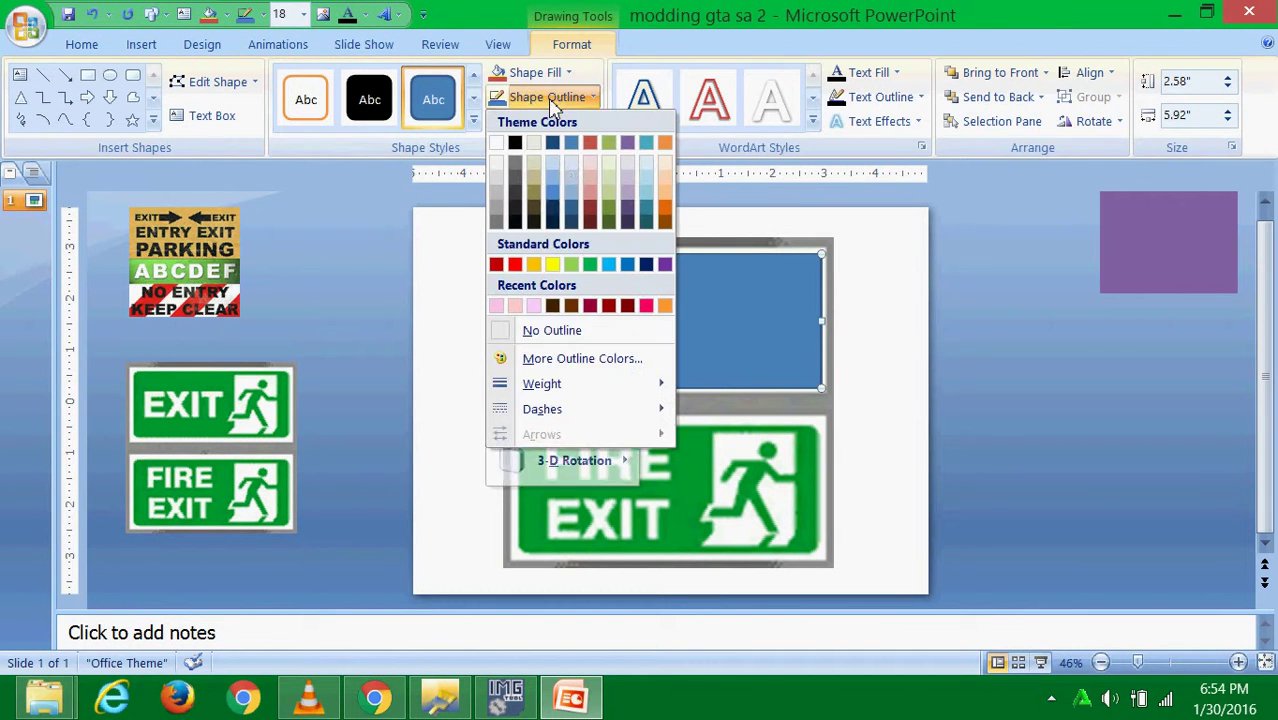
{"action": "left_click", "coordinate": [566, 332]}
{"action": "left_click", "coordinate": [338, 408]}
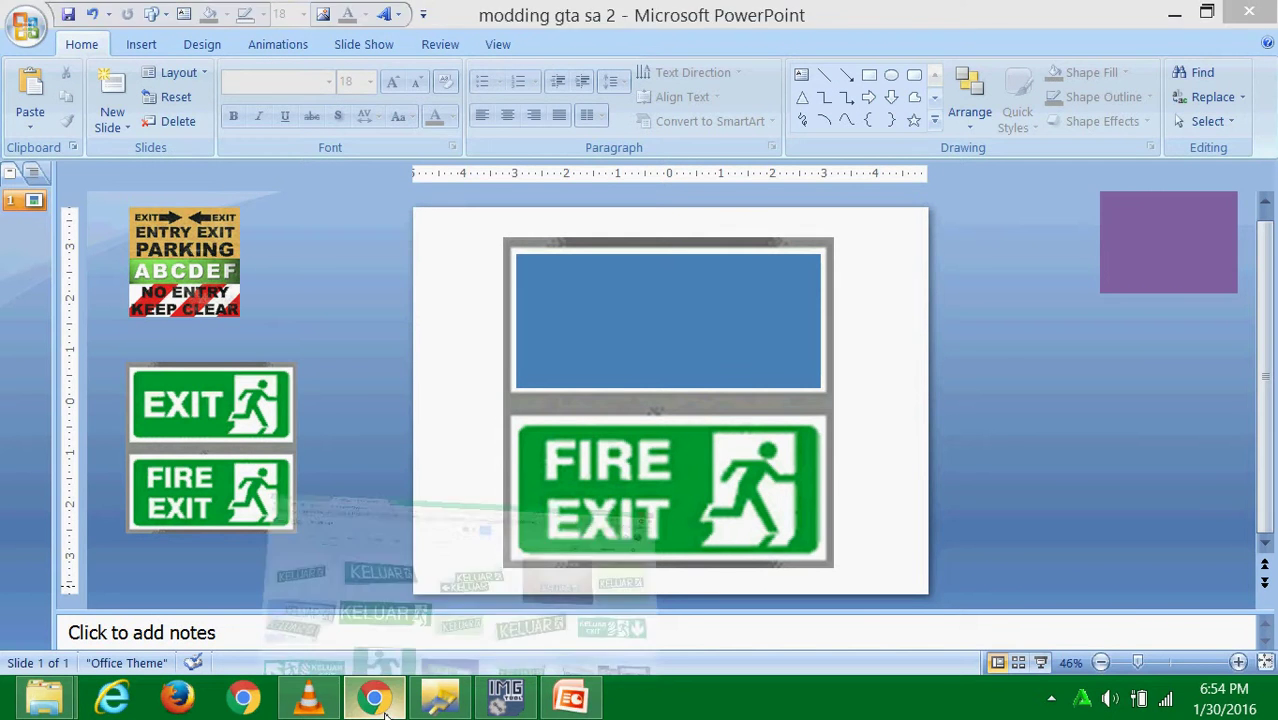
- Switch to Chrome and look through the keluar sign image results for a suitable exit sign design
{"action": "left_click", "coordinate": [555, 575]}
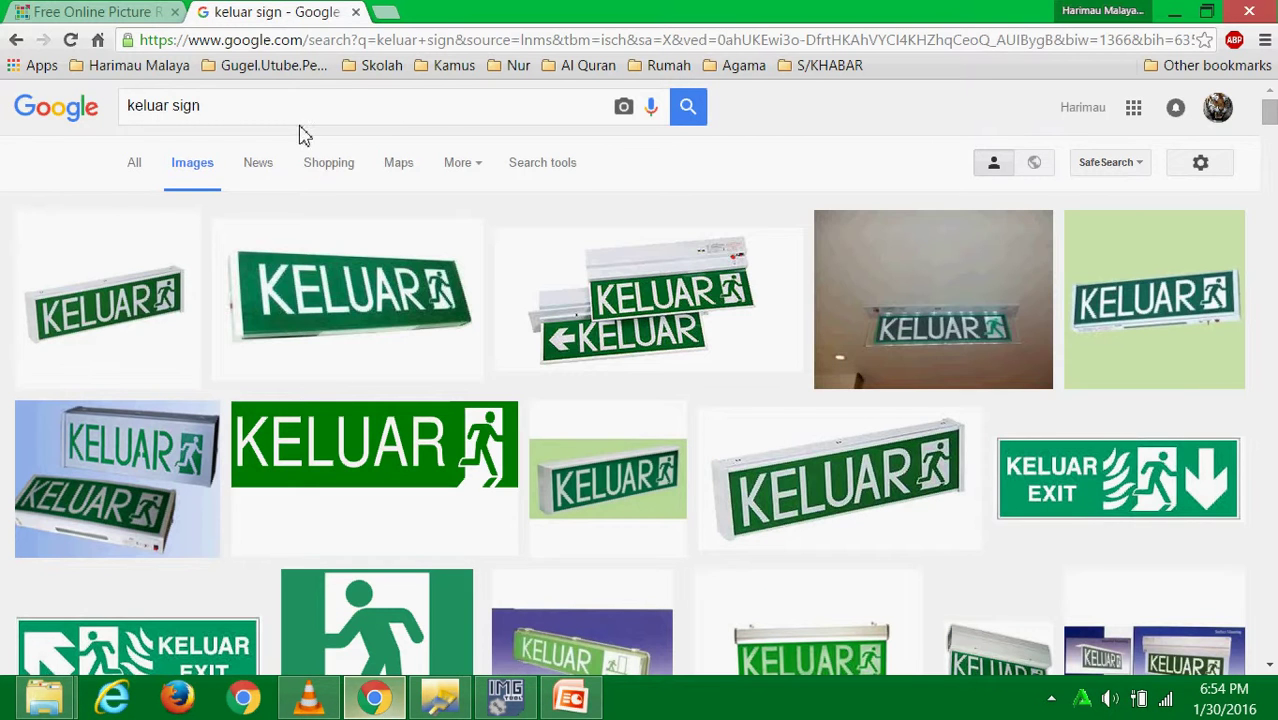
{"action": "left_click", "coordinate": [457, 482]}
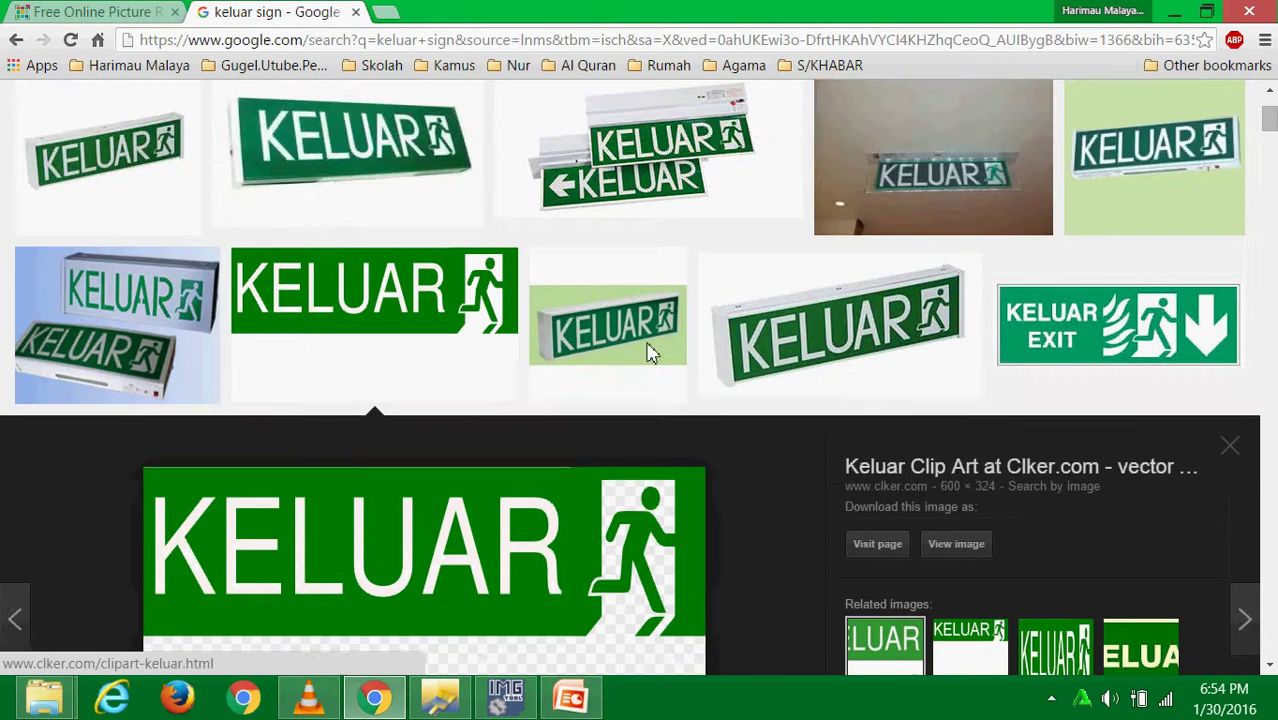
{"action": "scroll", "coordinate": [648, 352], "scroll_direction": "down", "scroll_amount": 1}
{"action": "scroll", "coordinate": [693, 502], "scroll_direction": "up", "scroll_amount": 1}
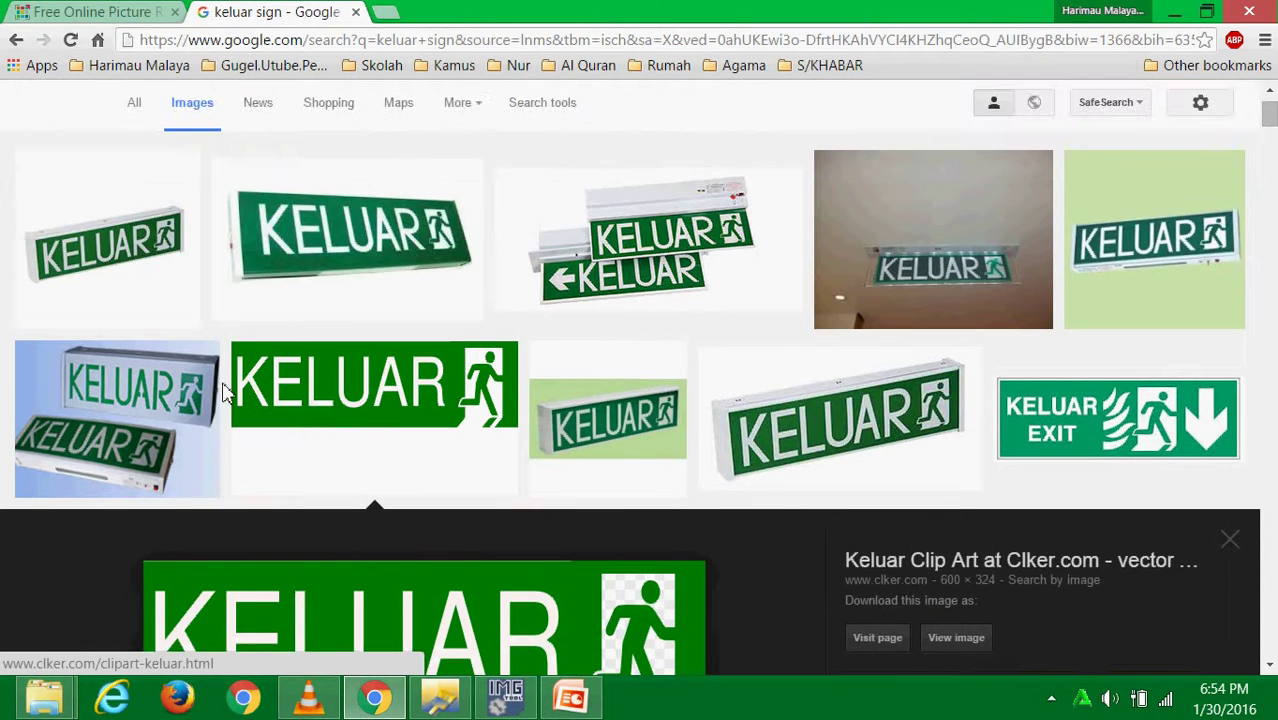
{"action": "scroll", "coordinate": [228, 392], "scroll_direction": "down", "scroll_amount": 2}
{"action": "scroll", "coordinate": [371, 440], "scroll_direction": "up", "scroll_amount": 2}
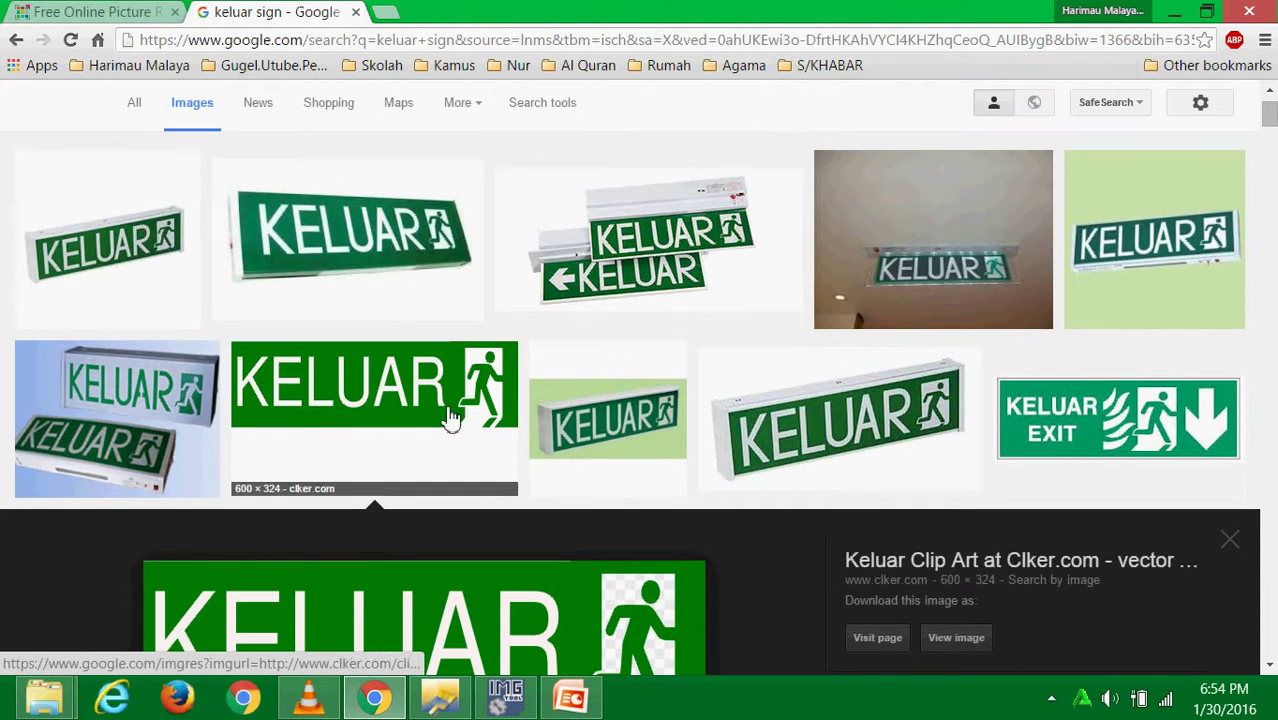
{"action": "scroll", "coordinate": [451, 285], "scroll_direction": "down", "scroll_amount": 4}
{"action": "scroll", "coordinate": [451, 285], "scroll_direction": "down", "scroll_amount": 6}
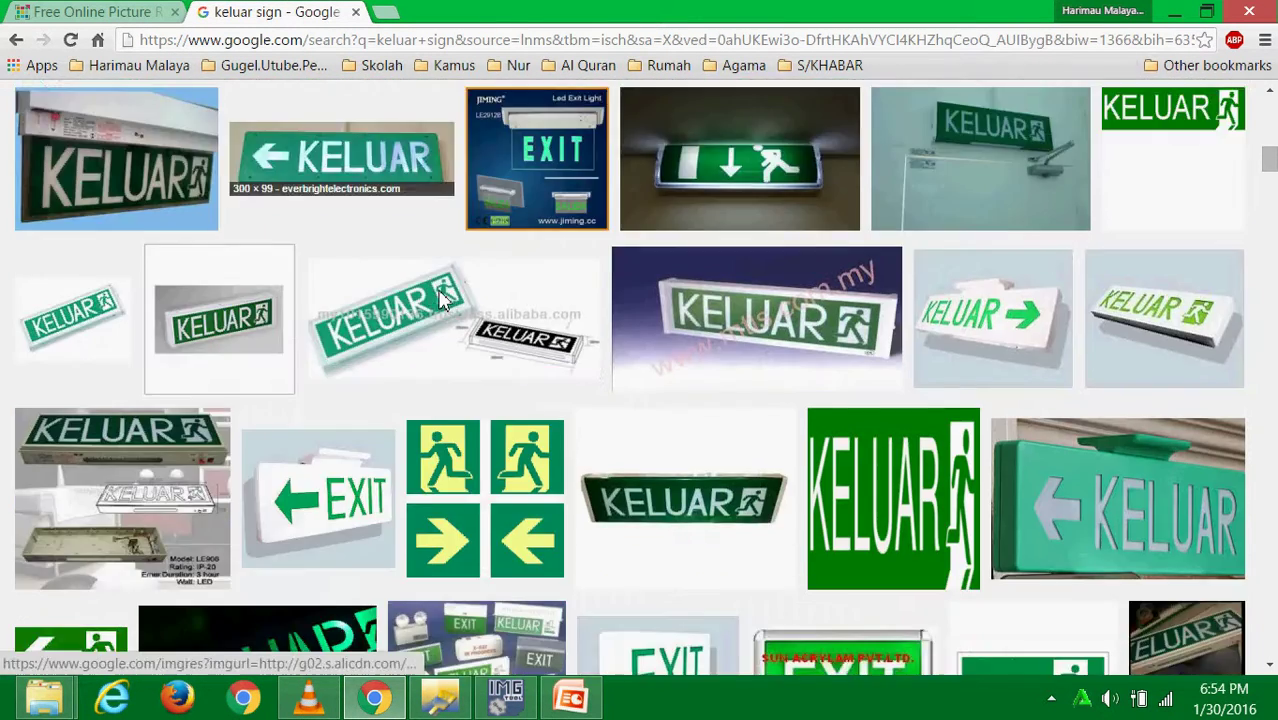
{"action": "scroll", "coordinate": [440, 296], "scroll_direction": "down", "scroll_amount": 2}
{"action": "scroll", "coordinate": [443, 302], "scroll_direction": "down", "scroll_amount": 2}
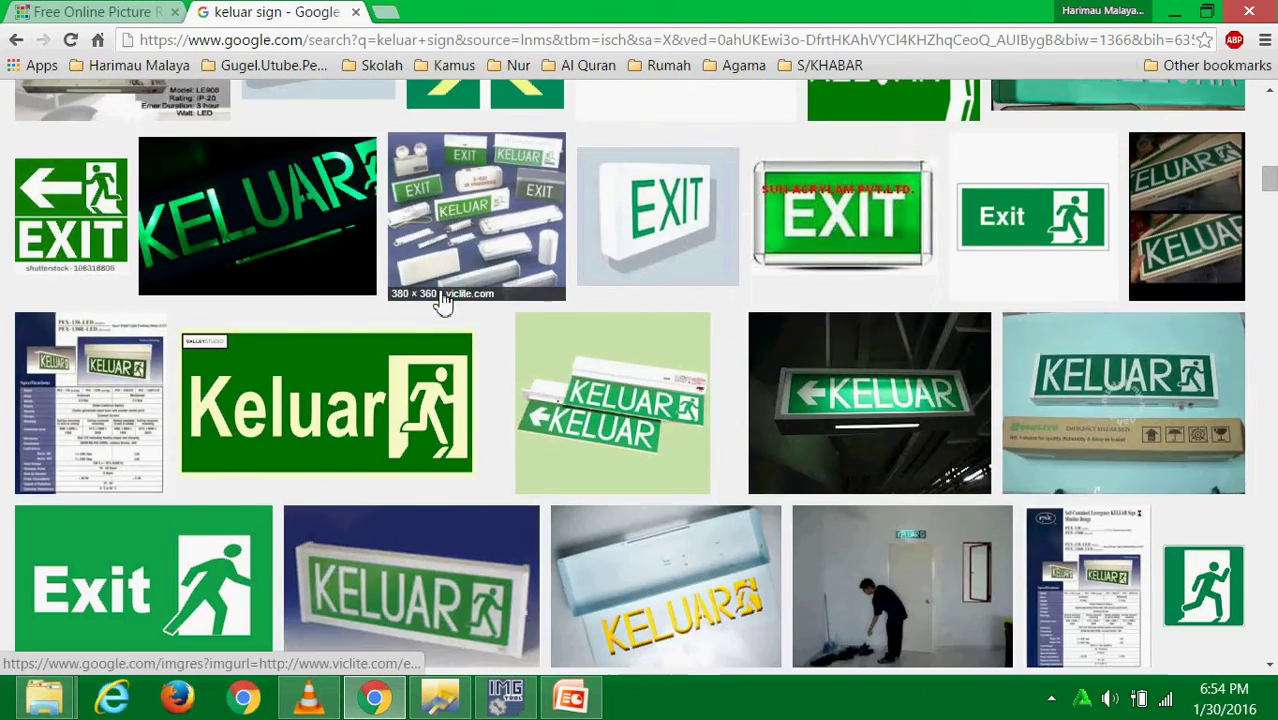
{"action": "scroll", "coordinate": [443, 302], "scroll_direction": "down", "scroll_amount": 2}
{"action": "scroll", "coordinate": [776, 392], "scroll_direction": "down", "scroll_amount": 2}
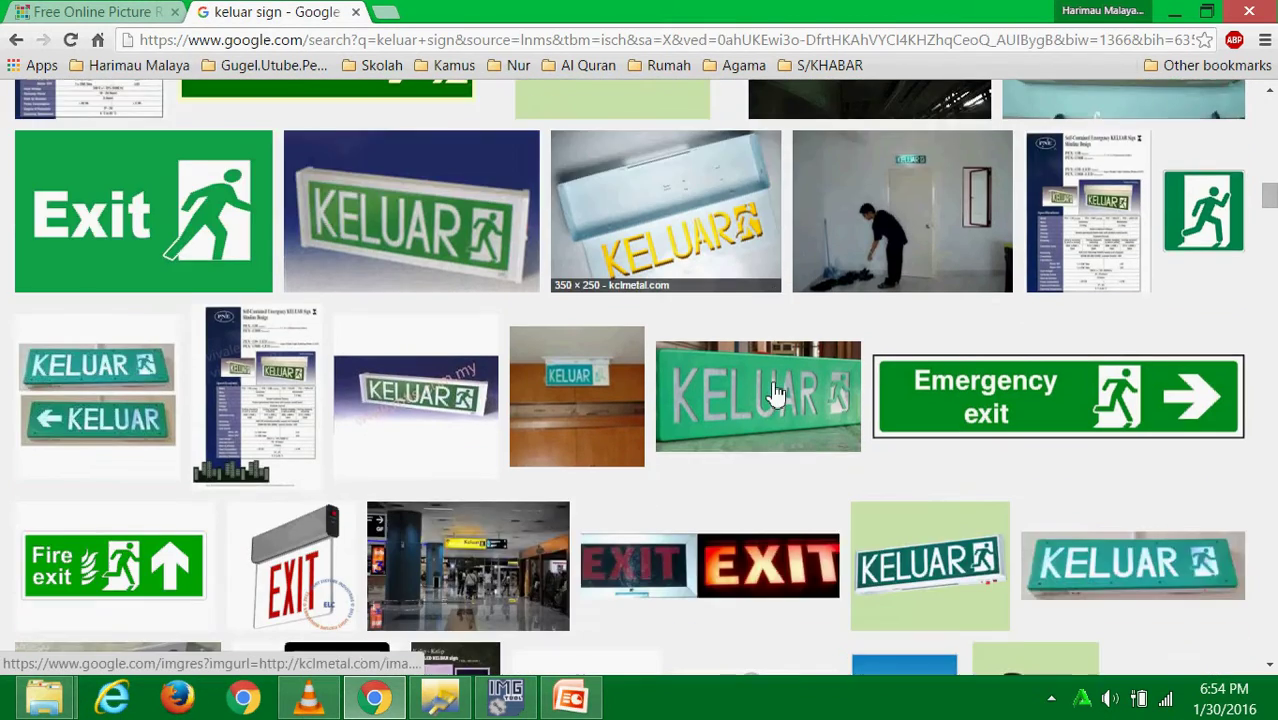
{"action": "scroll", "coordinate": [776, 392], "scroll_direction": "down", "scroll_amount": 3}
{"action": "scroll", "coordinate": [776, 392], "scroll_direction": "down", "scroll_amount": 5}
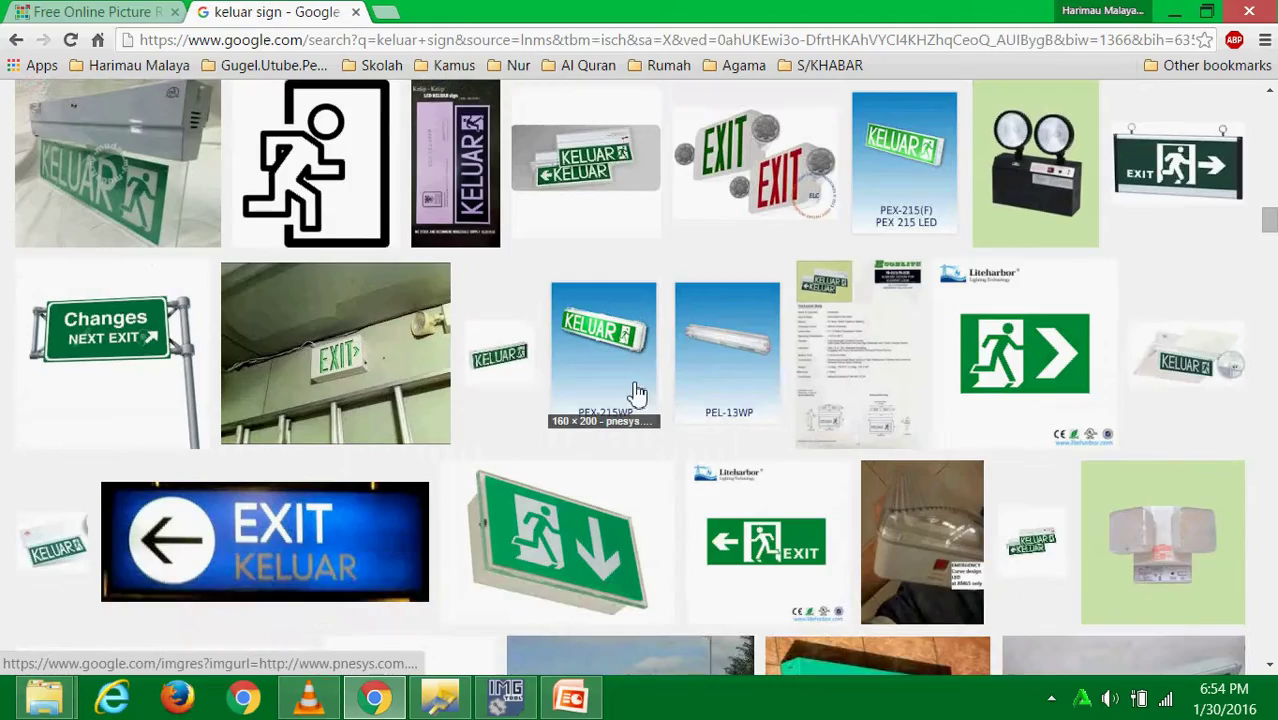
- Preview the Clker Keluar clip art and compare it with its related images
{"action": "left_click", "coordinate": [470, 345]}
{"action": "scroll", "coordinate": [480, 310], "scroll_direction": "down", "scroll_amount": 3}
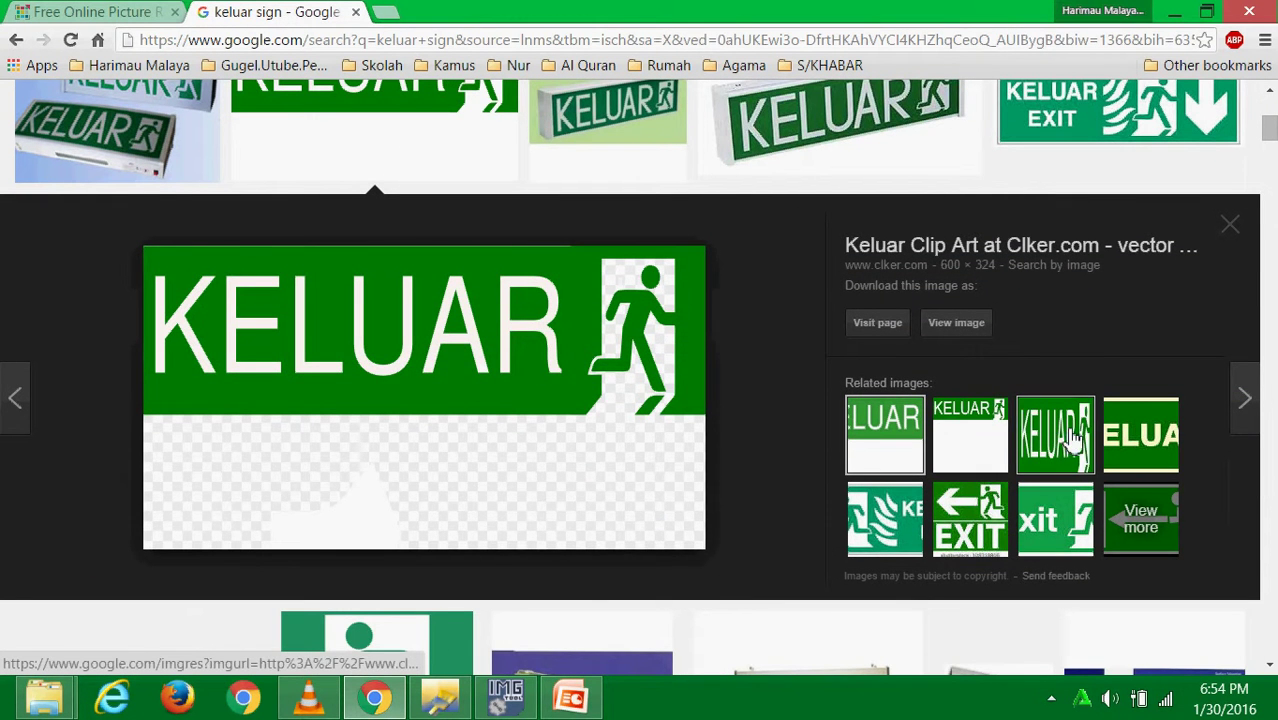
{"action": "left_click", "coordinate": [978, 425]}
{"action": "left_click", "coordinate": [1135, 450]}
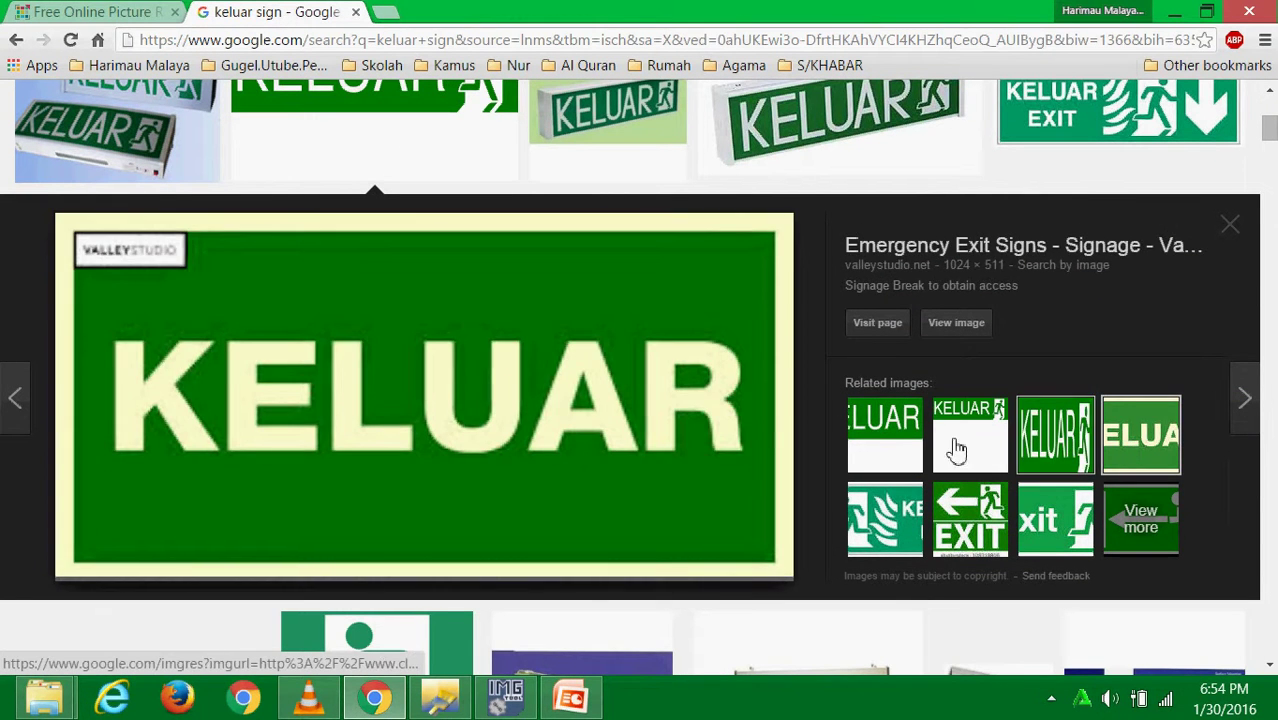
{"action": "left_click", "coordinate": [878, 448]}
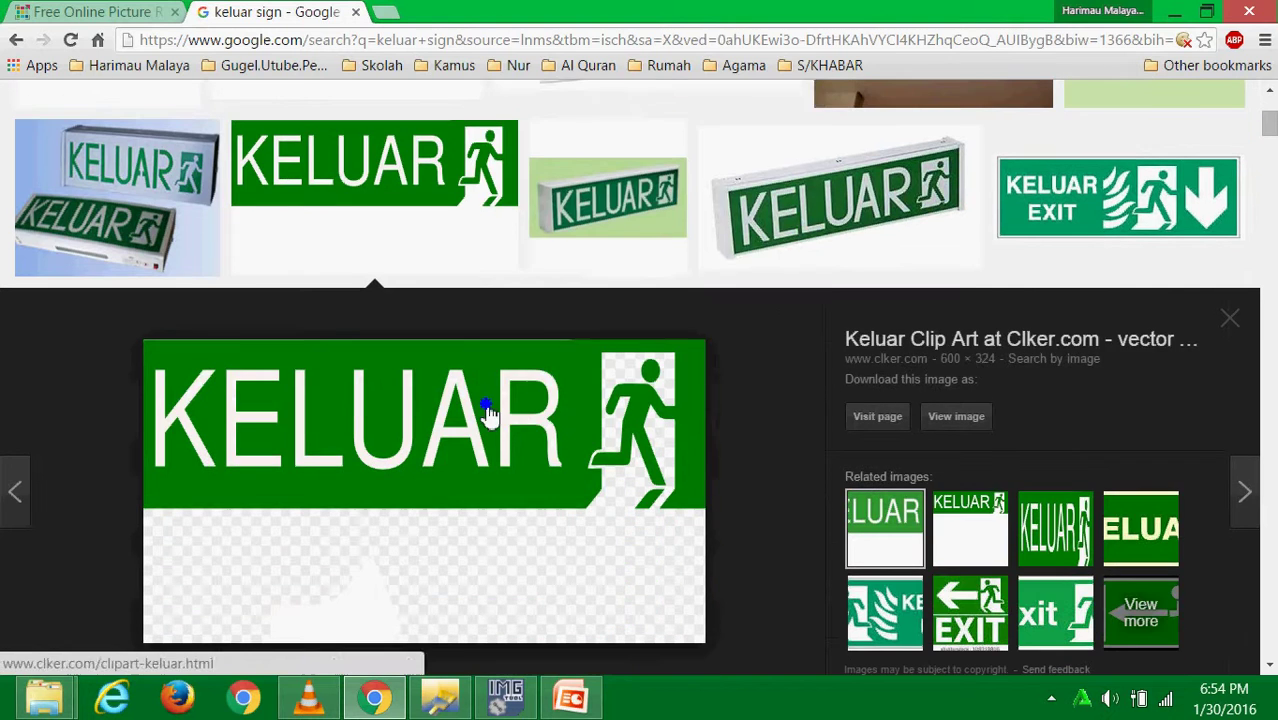
- Save the Clker Keluar clip art as the PNG image keluar-hi in the game folder's logo2 subfolder, and return to PowerPoint
{"action": "right_click", "coordinate": [490, 405]}
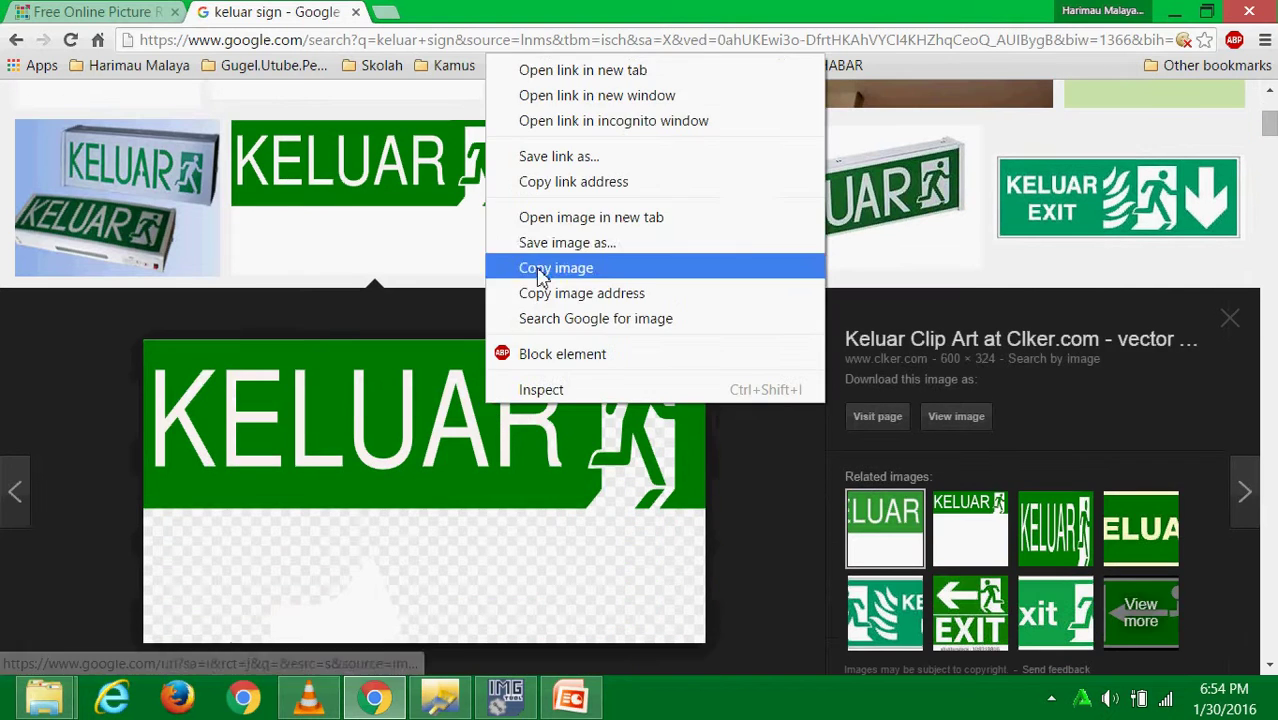
{"action": "left_click", "coordinate": [567, 242]}
{"action": "left_click", "coordinate": [900, 160]}
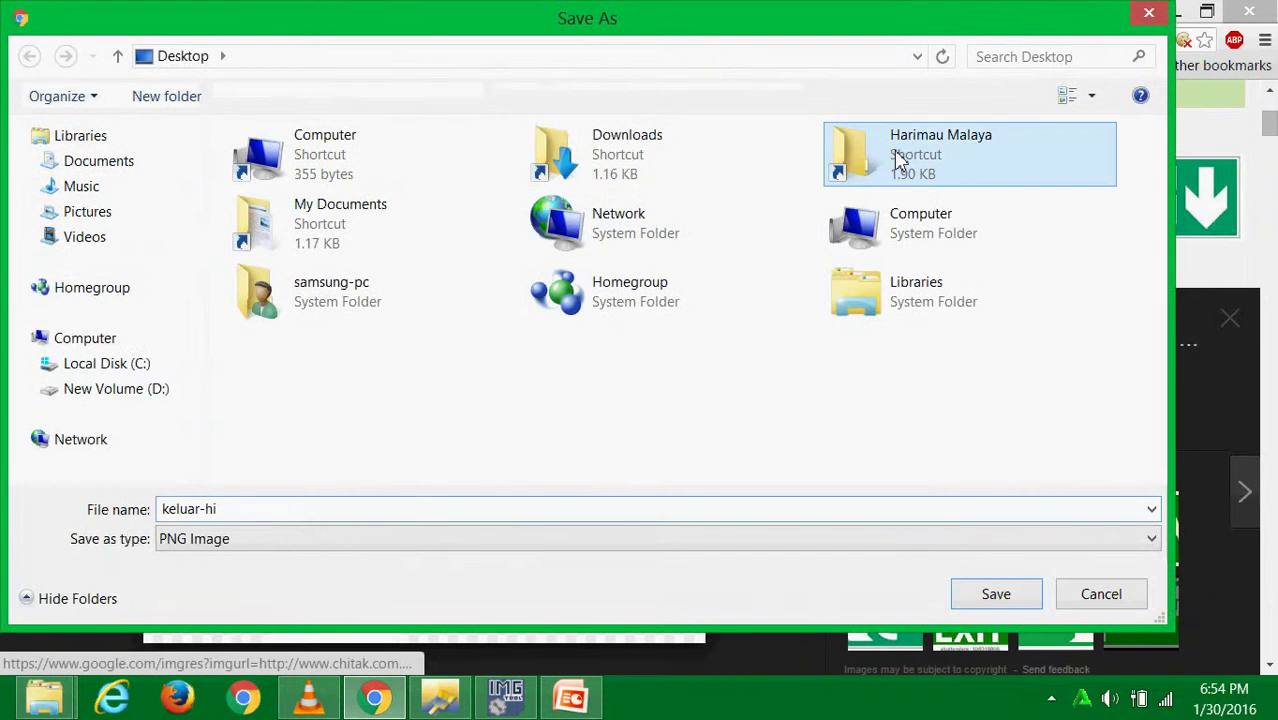
{"action": "double_click", "coordinate": [900, 160]}
{"action": "double_click", "coordinate": [819, 190]}
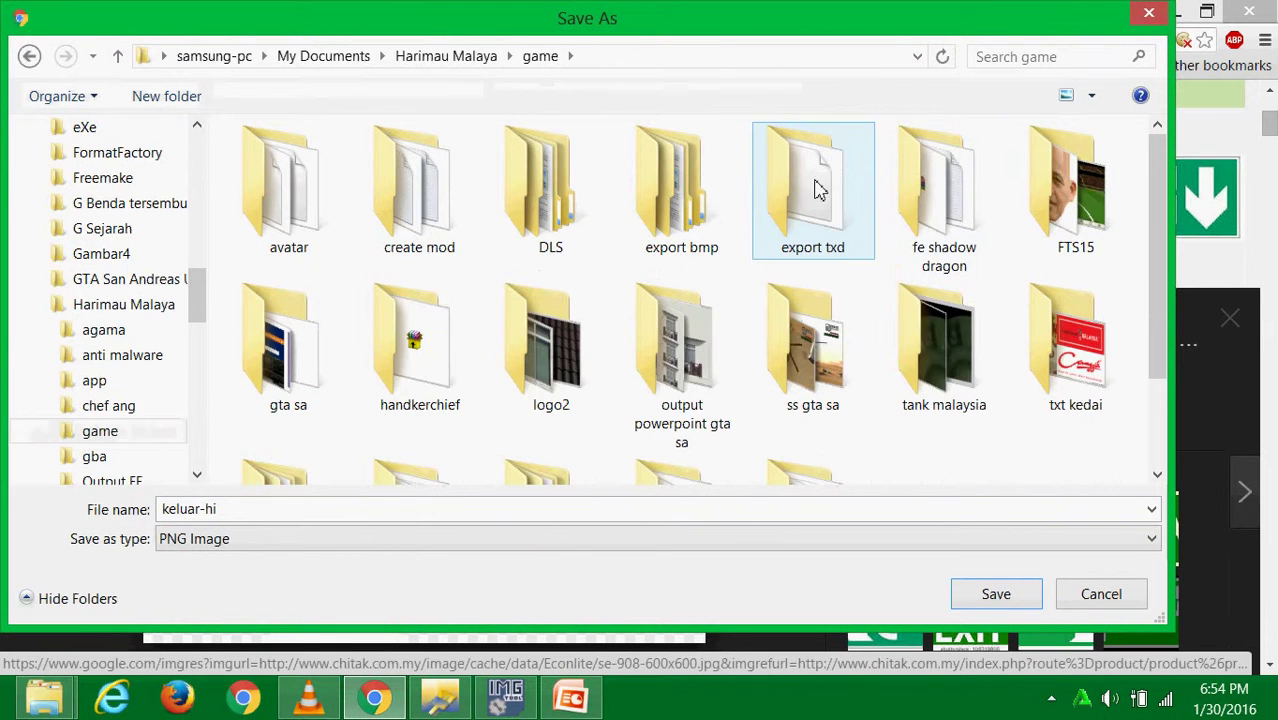
{"action": "double_click", "coordinate": [563, 373]}
{"action": "left_click", "coordinate": [995, 594]}
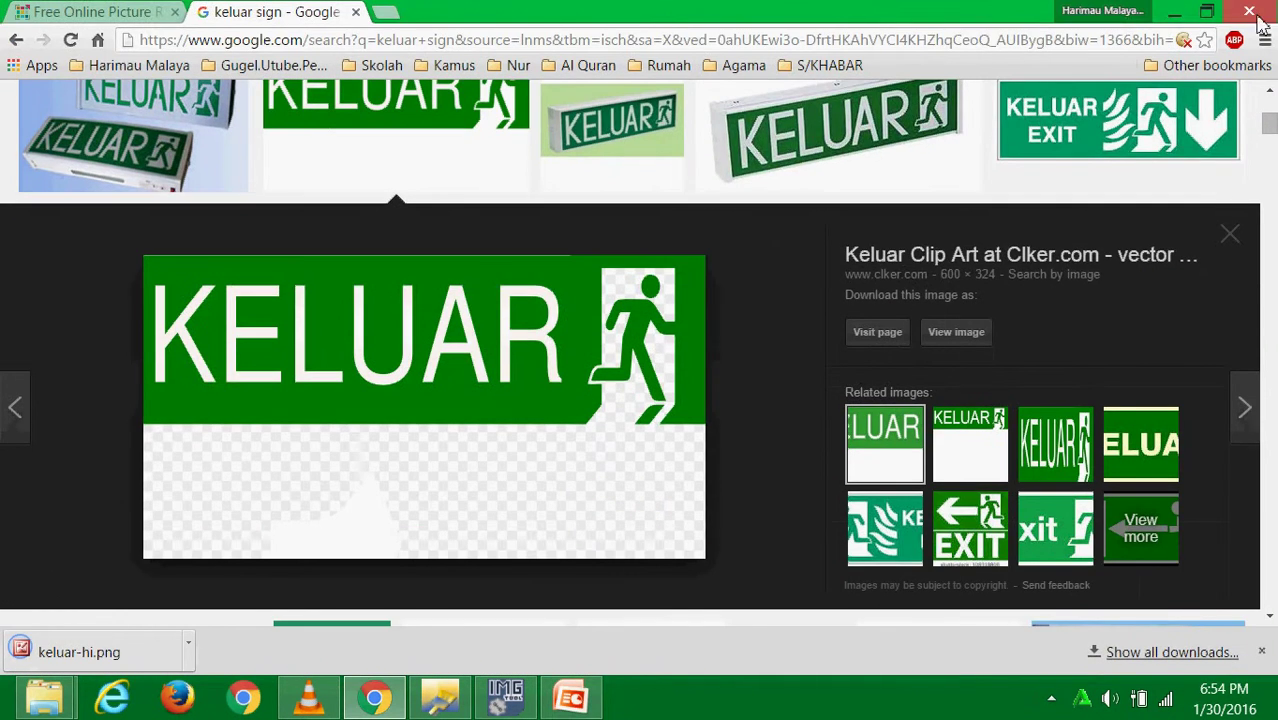
{"action": "left_click", "coordinate": [1175, 11]}
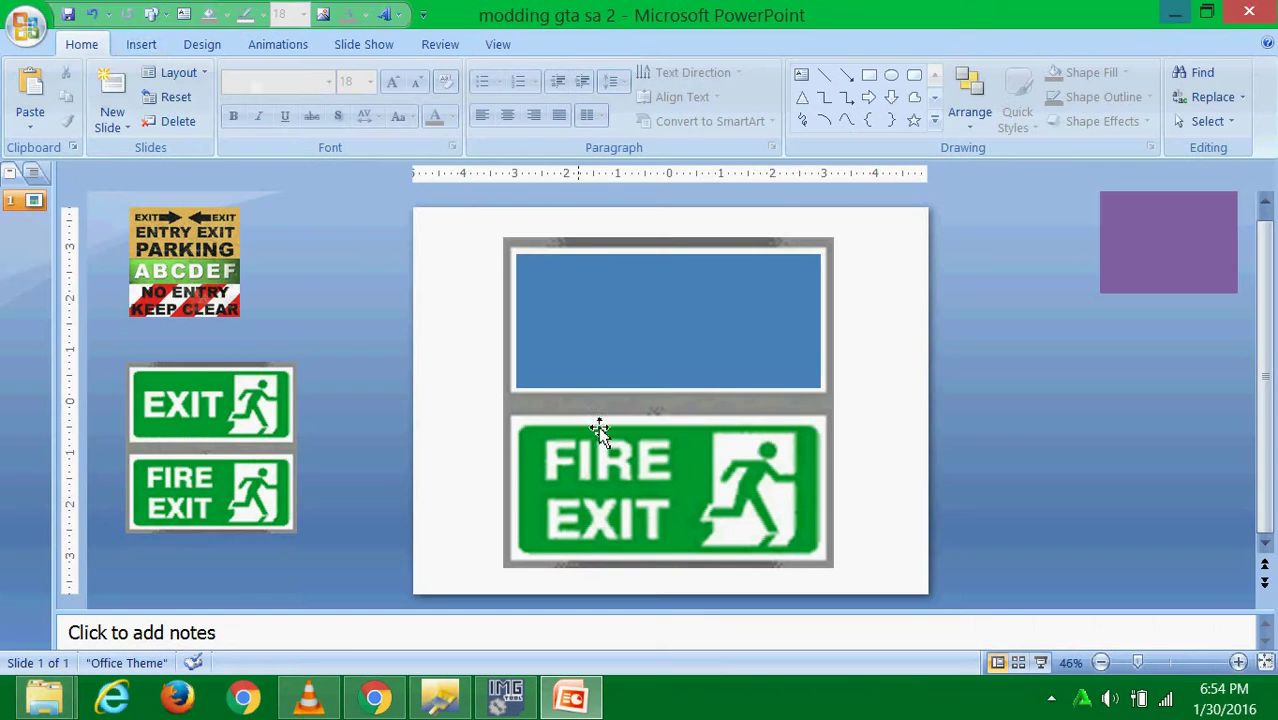
- Browse for a picture to insert in the game folder's logo2 subfolder and duplicate the keluar-hi file there
{"action": "left_click", "coordinate": [321, 16]}
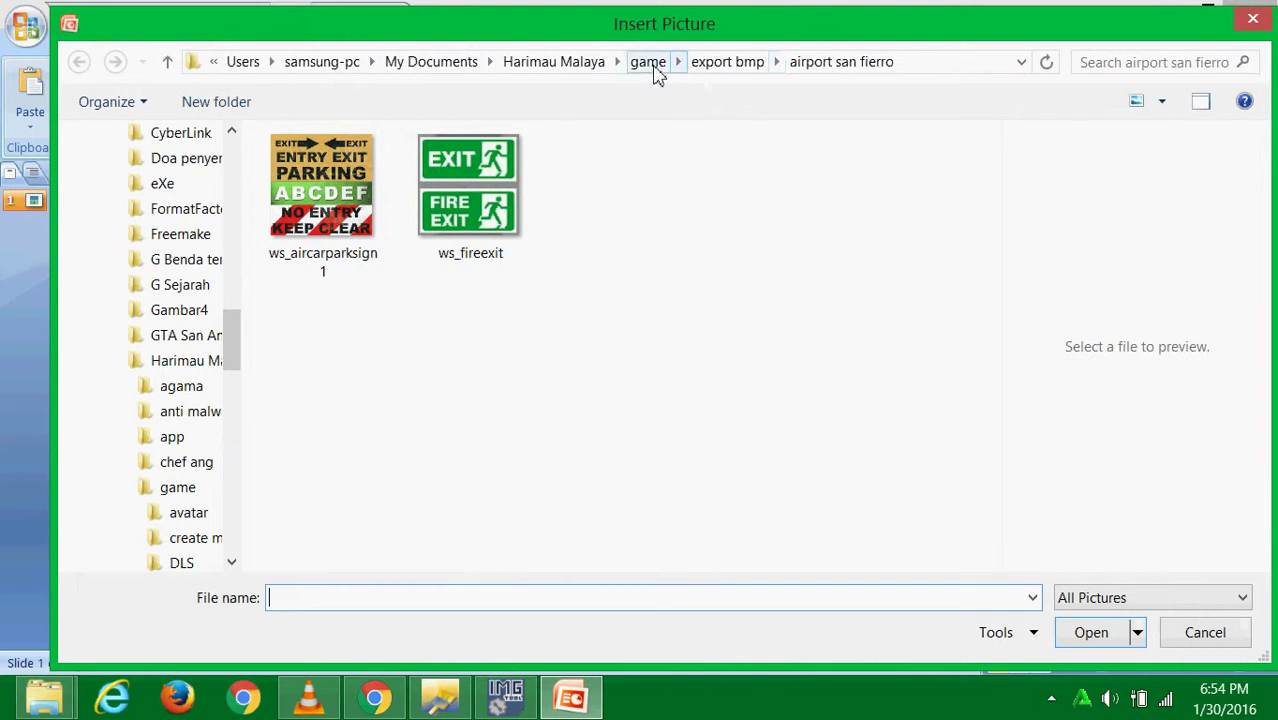
{"action": "left_click", "coordinate": [677, 62]}
{"action": "left_click", "coordinate": [748, 297]}
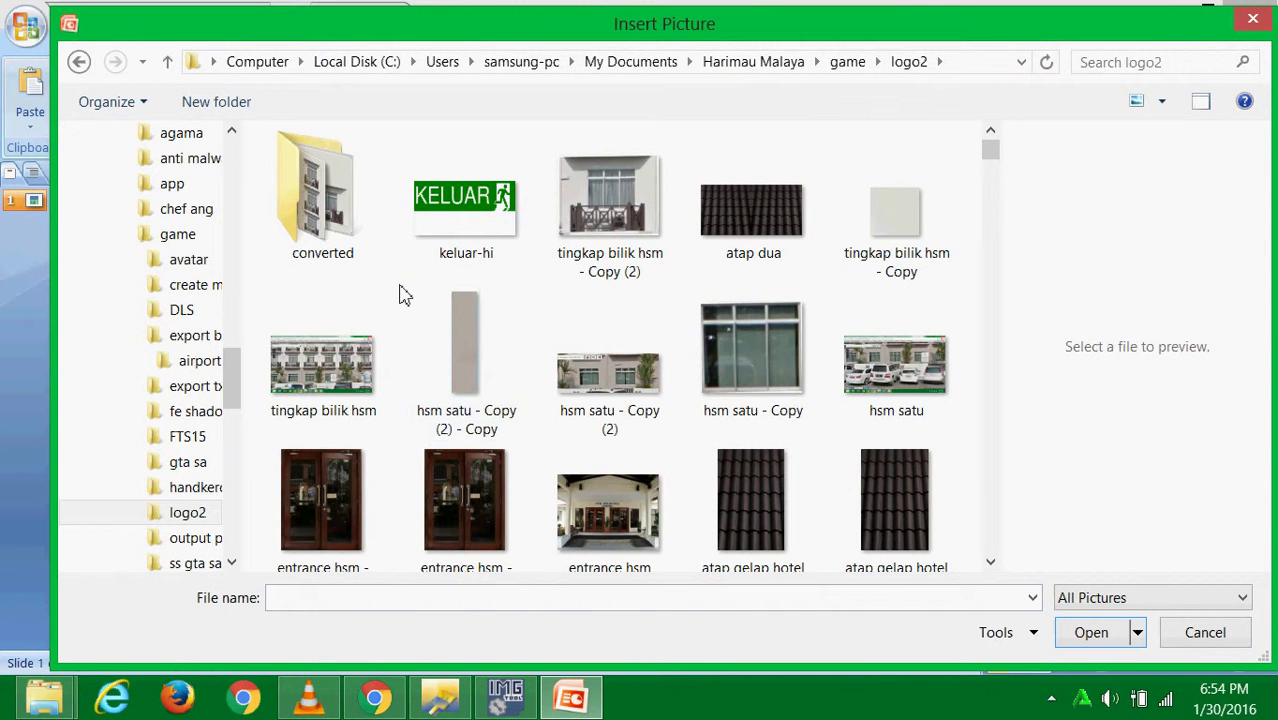
{"action": "right_click", "coordinate": [398, 288]}
{"action": "left_click", "coordinate": [393, 279]}
{"action": "left_click", "coordinate": [468, 212]}
{"action": "key", "text": "ctrl+c"}
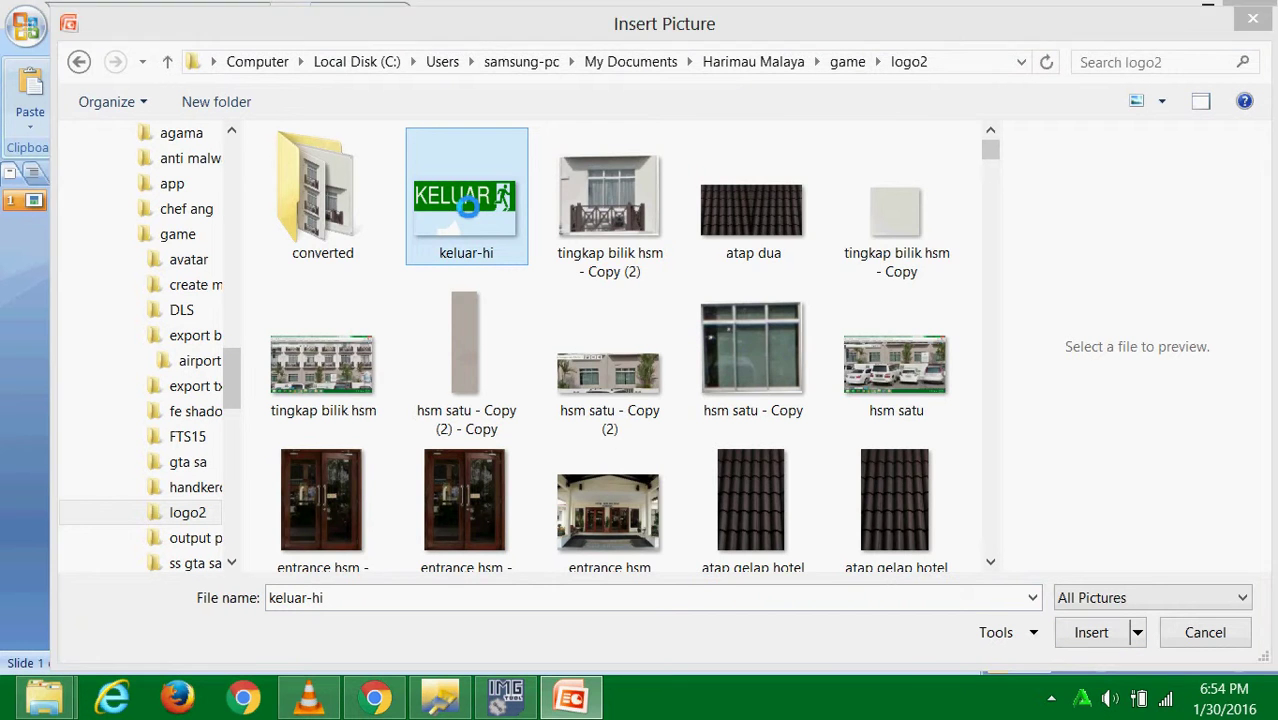
{"action": "key", "text": "ctrl+v"}
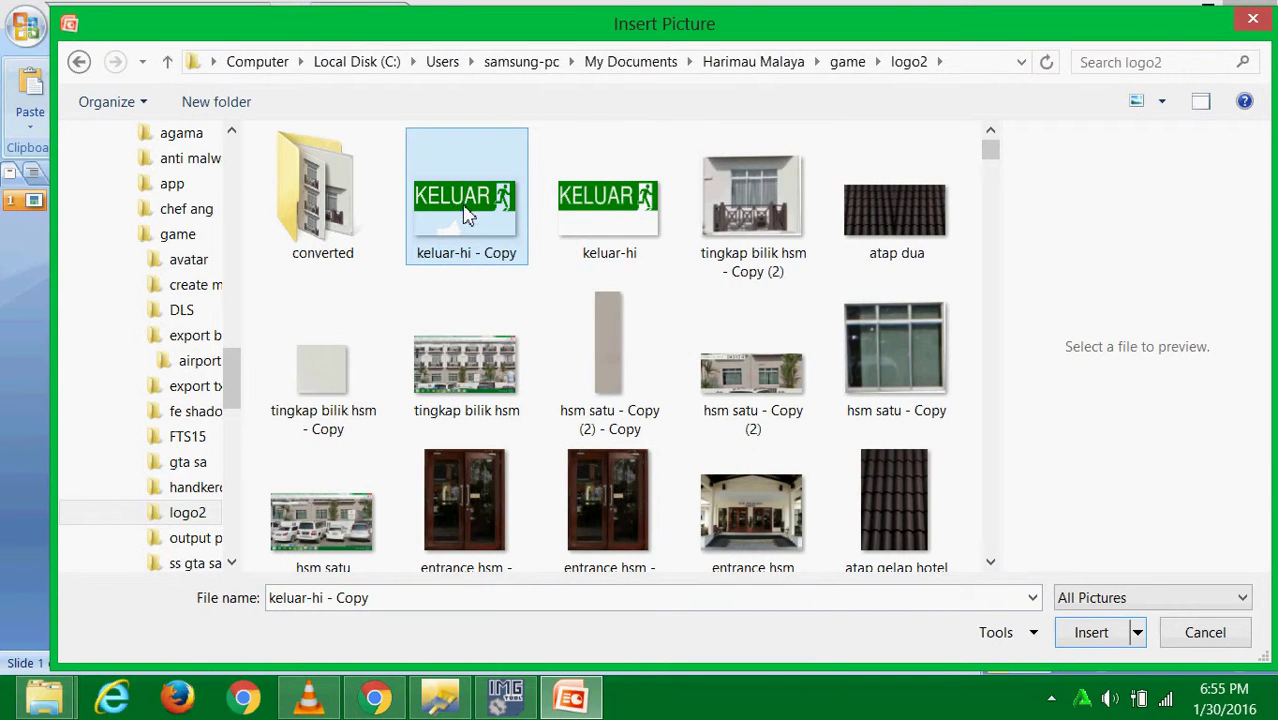
- Open keluar-hi - Copy in Paint, fill its blank background with white and save the picture
{"action": "right_click", "coordinate": [466, 215]}
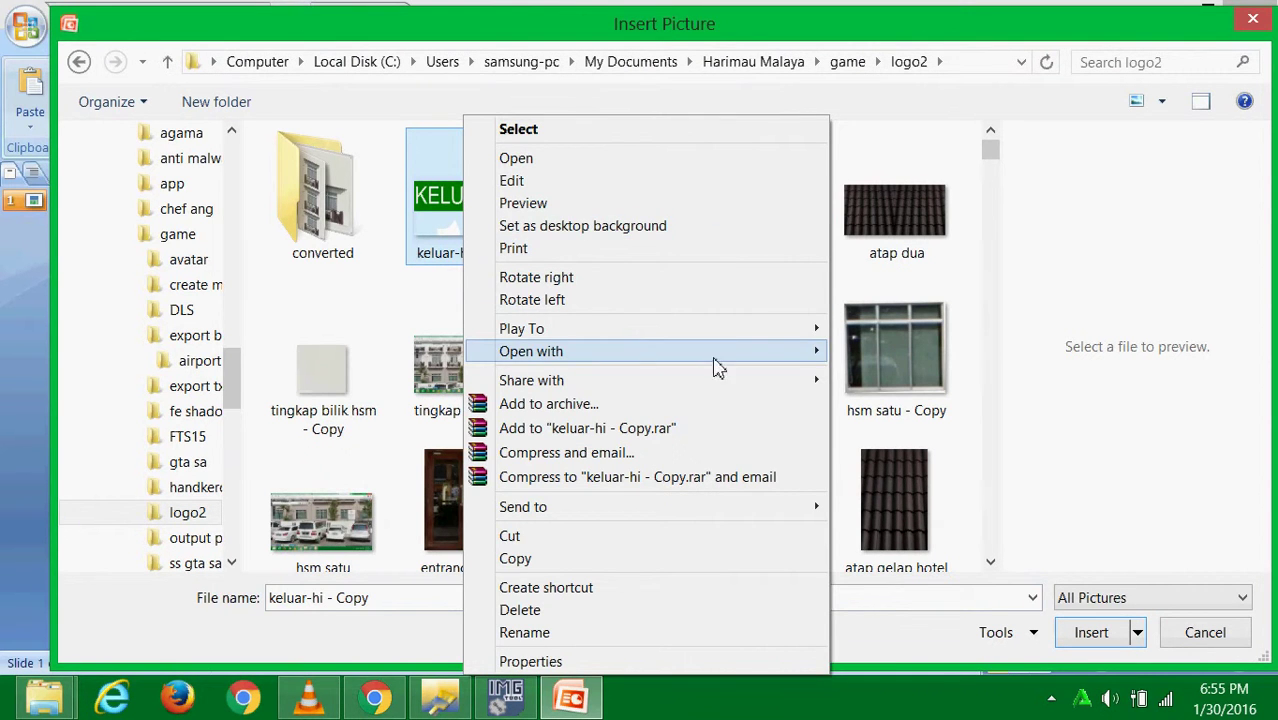
{"action": "mouse_move", "coordinate": [715, 368]}
{"action": "left_click", "coordinate": [870, 378]}
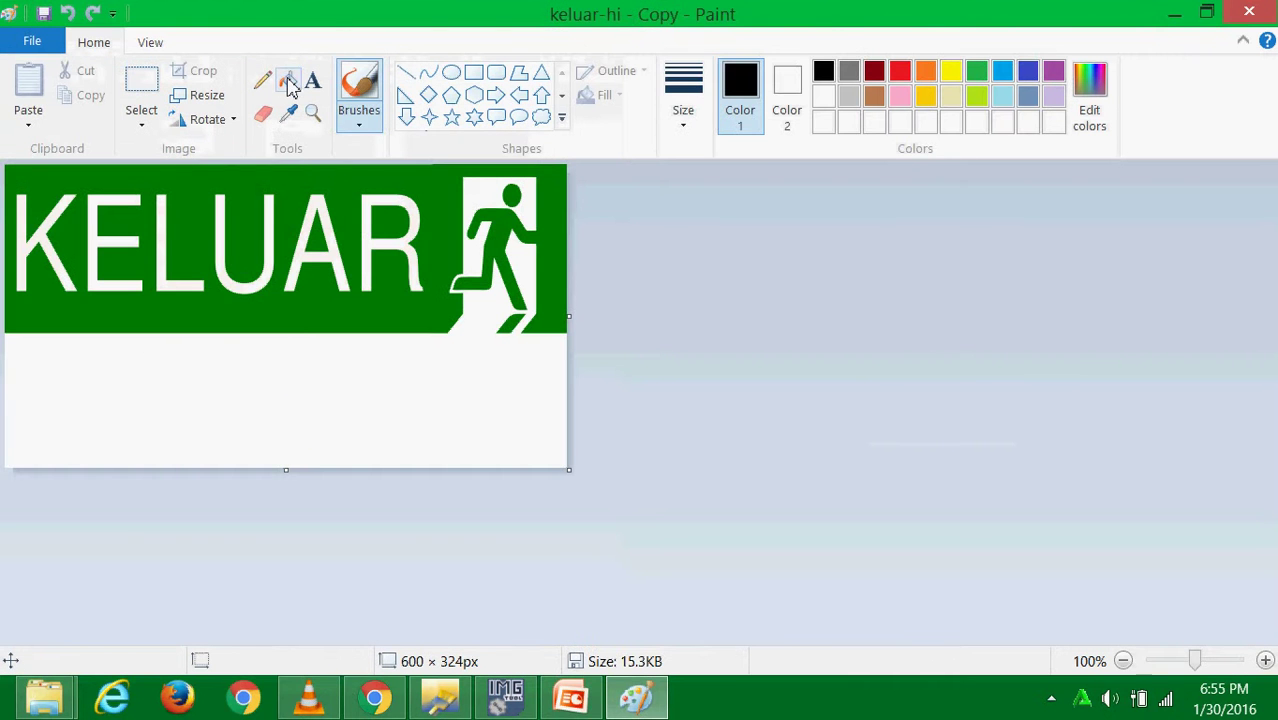
{"action": "left_click", "coordinate": [289, 82]}
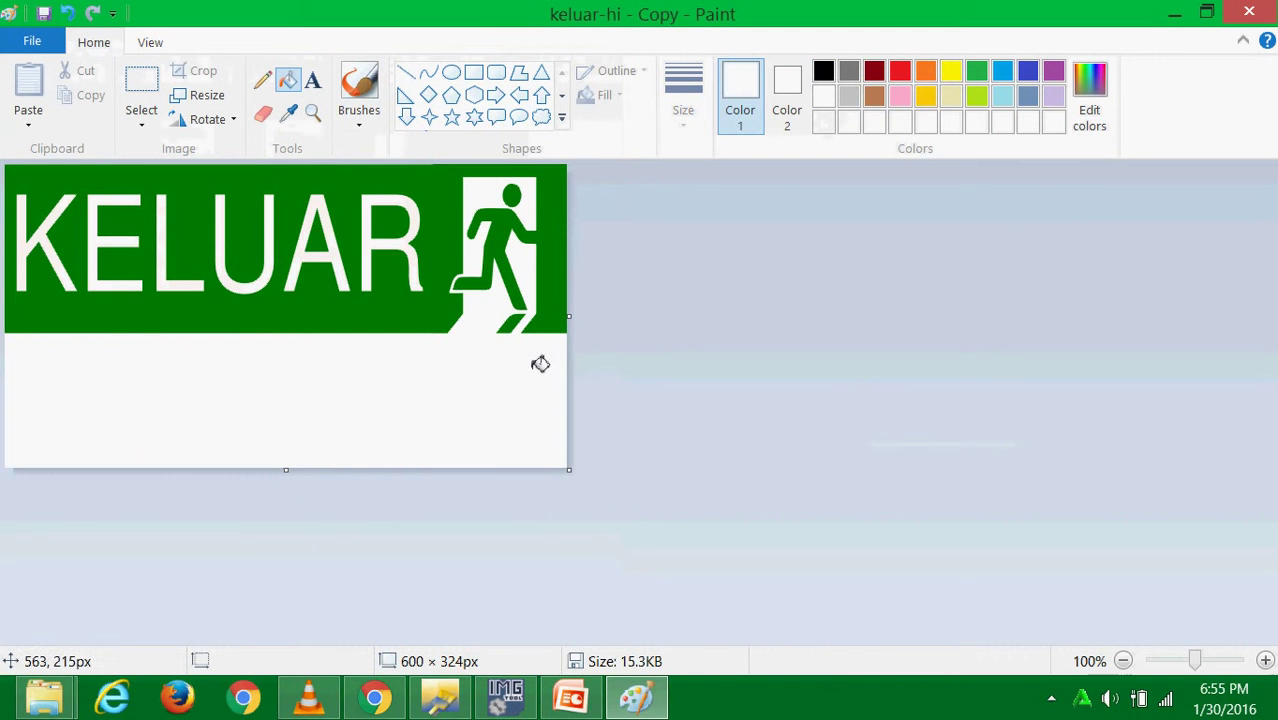
{"action": "left_click", "coordinate": [1248, 12]}
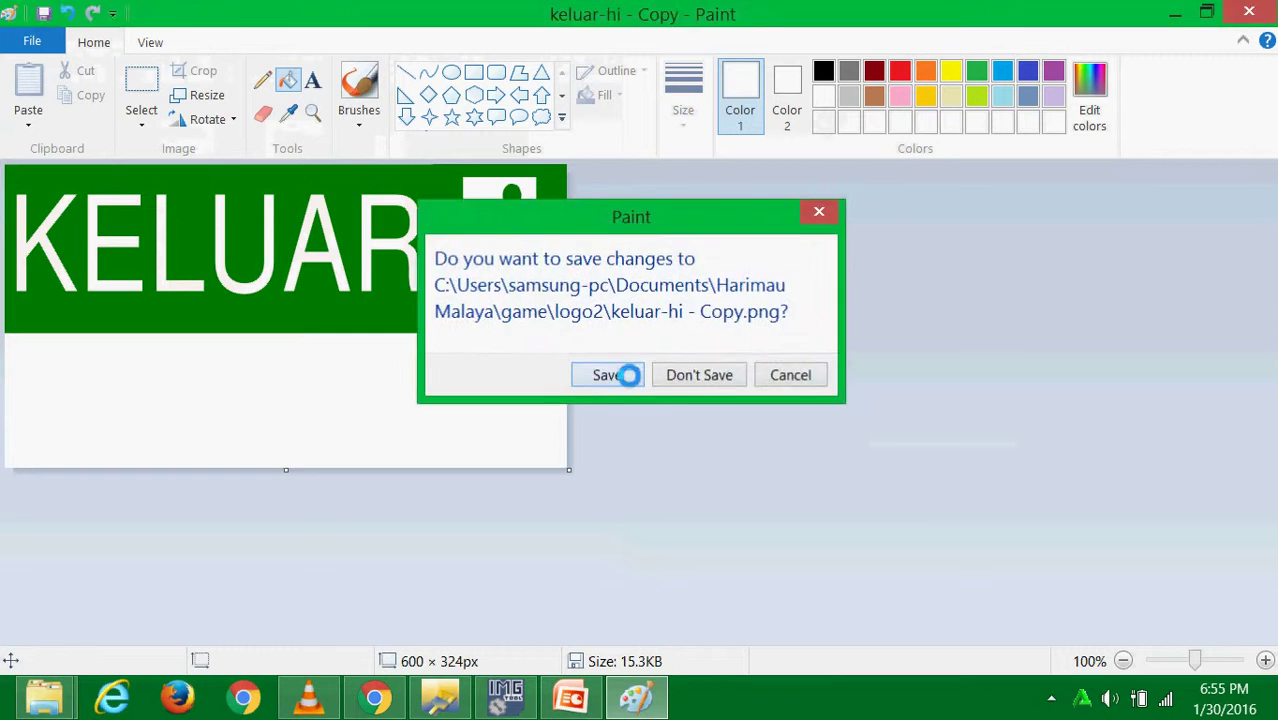
{"action": "left_click", "coordinate": [616, 371]}
- Crop 145 pixels off the bottom of keluar-hi - Copy in Picture Manager and save the picture
{"action": "right_click", "coordinate": [480, 233]}
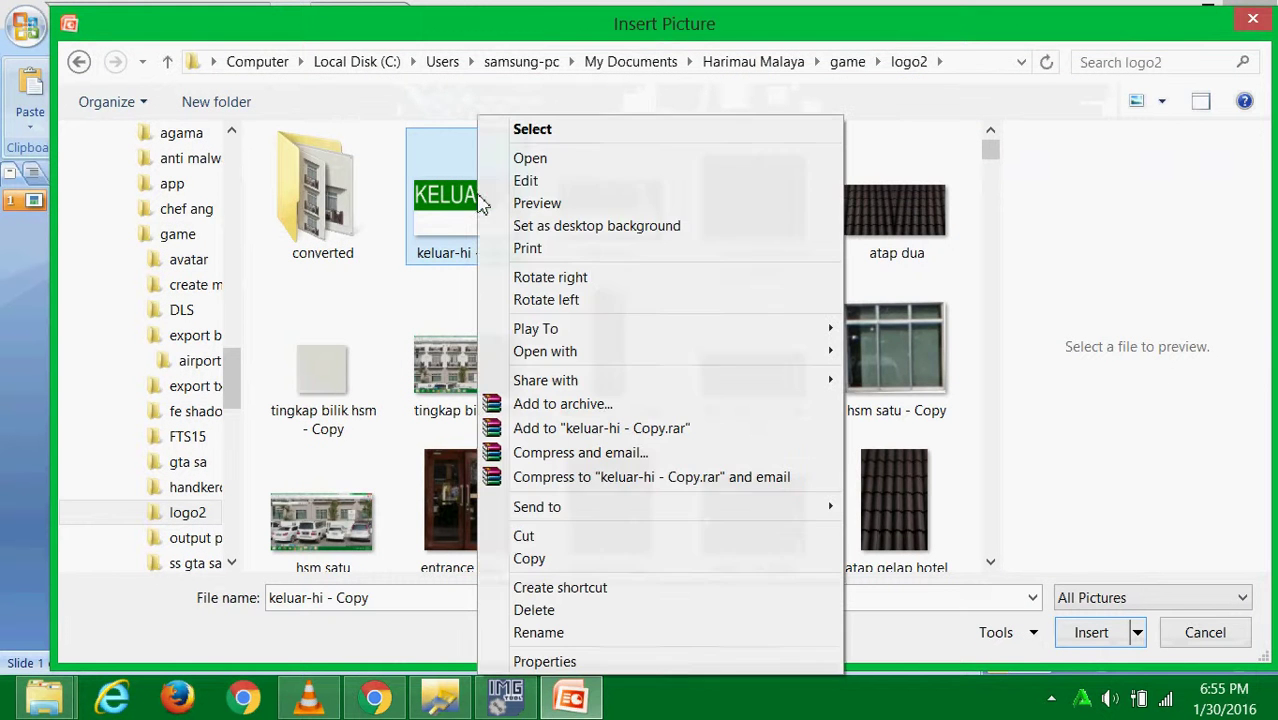
{"action": "left_click", "coordinate": [592, 210]}
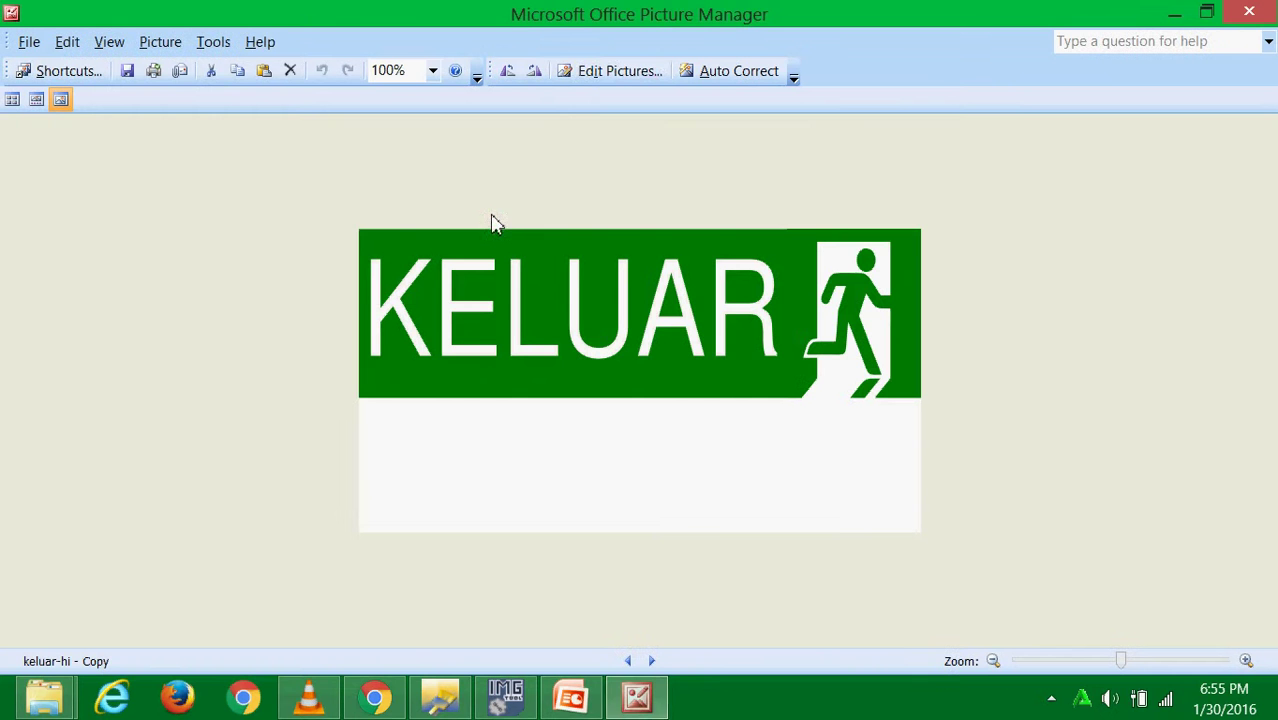
{"action": "left_click", "coordinate": [588, 70]}
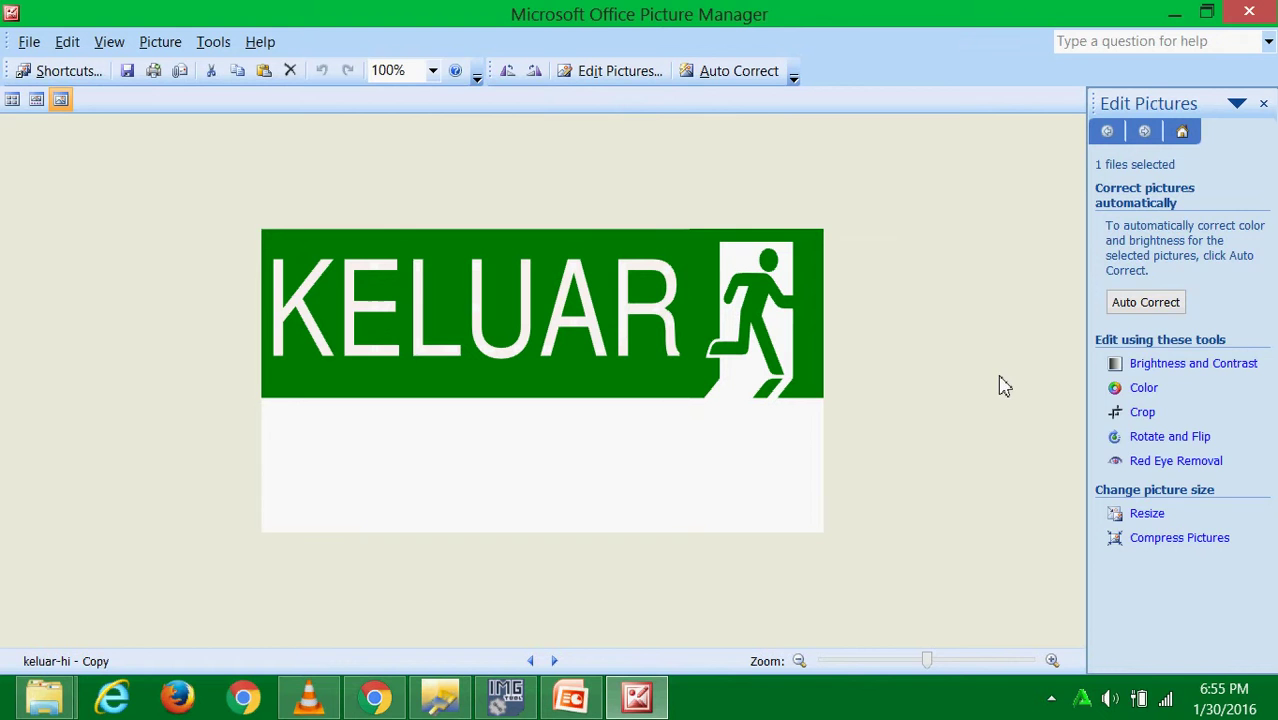
{"action": "left_click", "coordinate": [1141, 412]}
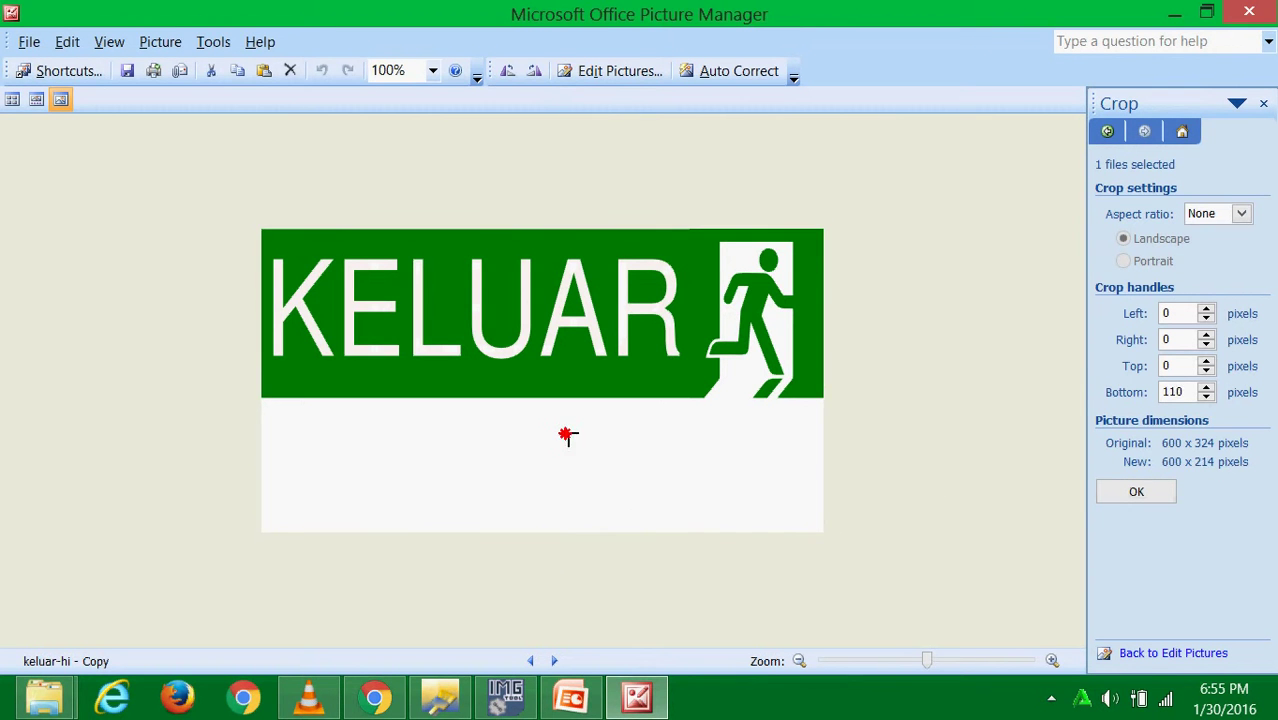
{"action": "left_click_drag", "start_coordinate": [567, 436], "coordinate": [576, 398]}
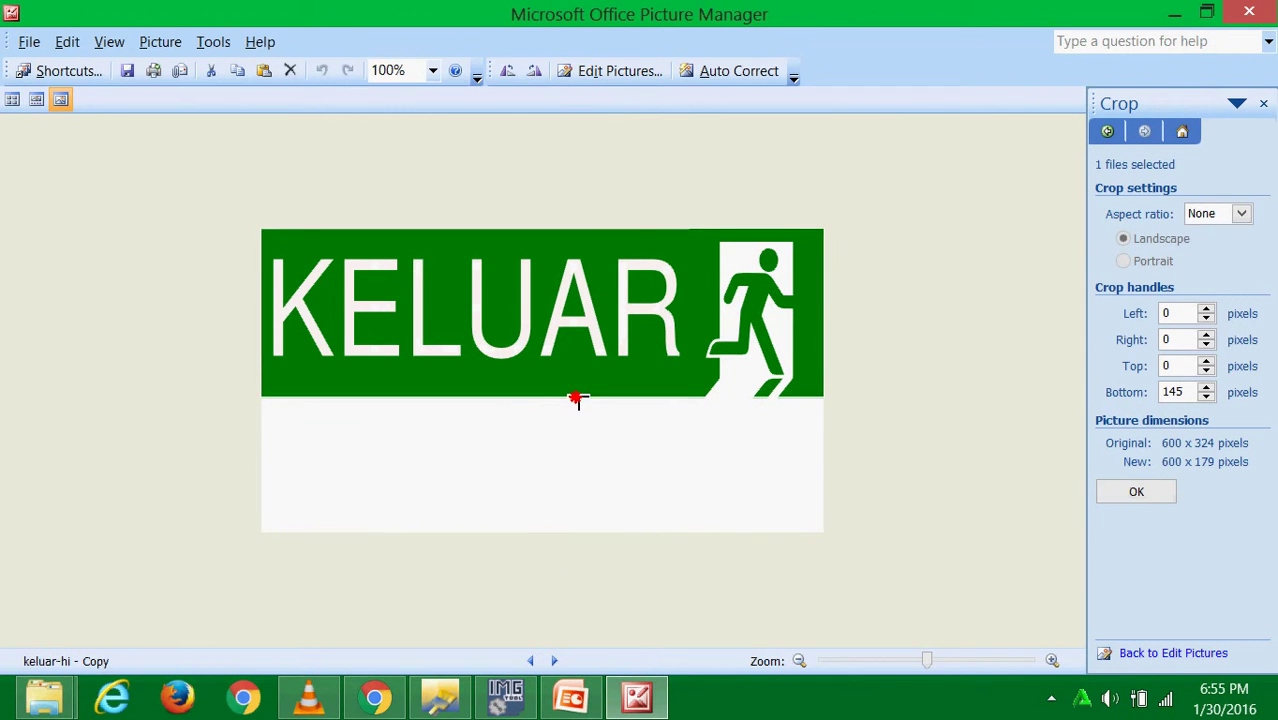
{"action": "left_click", "coordinate": [1134, 492]}
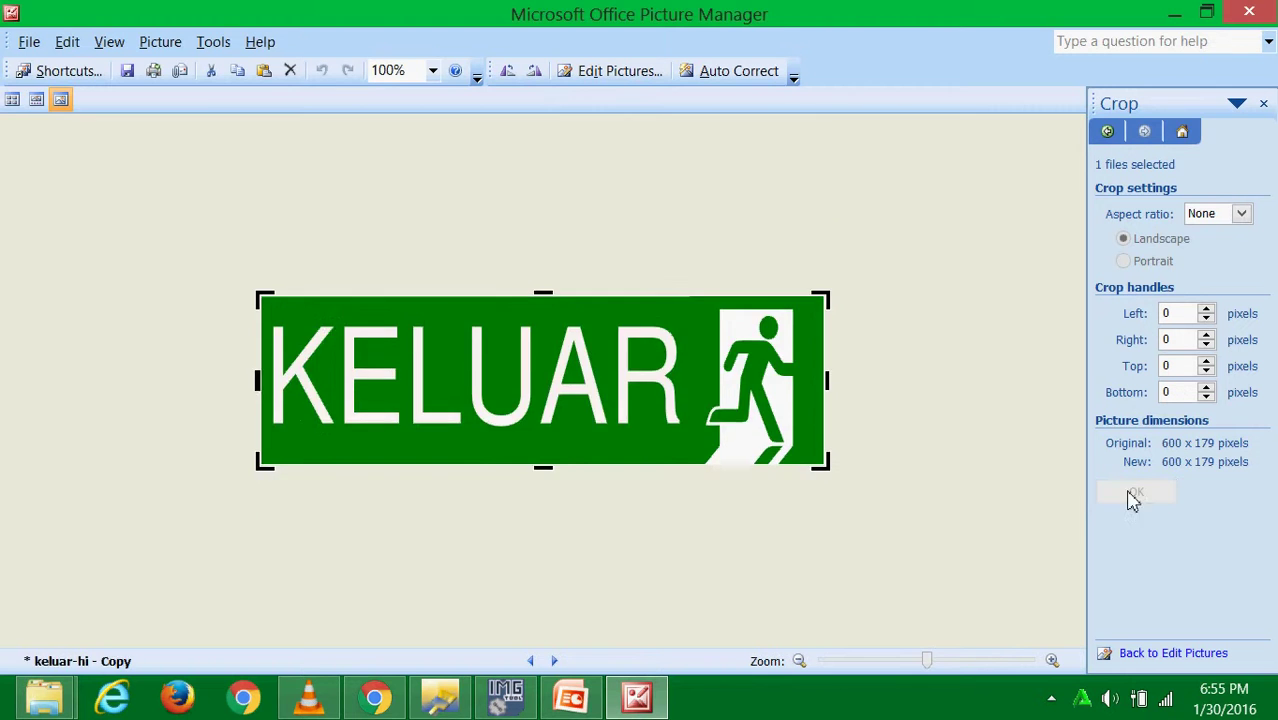
{"action": "left_click", "coordinate": [12, 98]}
{"action": "left_click", "coordinate": [557, 405]}
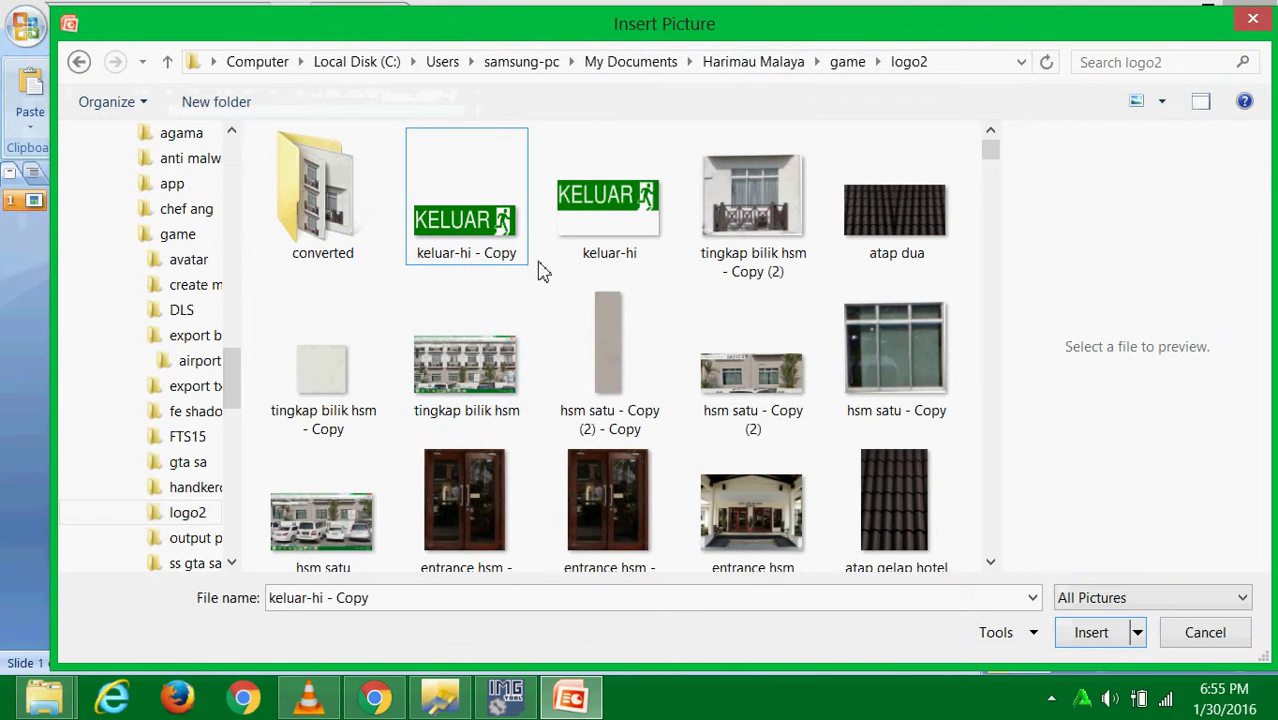
- Leave picture insertion and fill the blue rectangle over the upper sign panel with the keluar-hi - Copy picture
{"action": "left_click", "coordinate": [1205, 634]}
{"action": "left_click", "coordinate": [657, 332]}
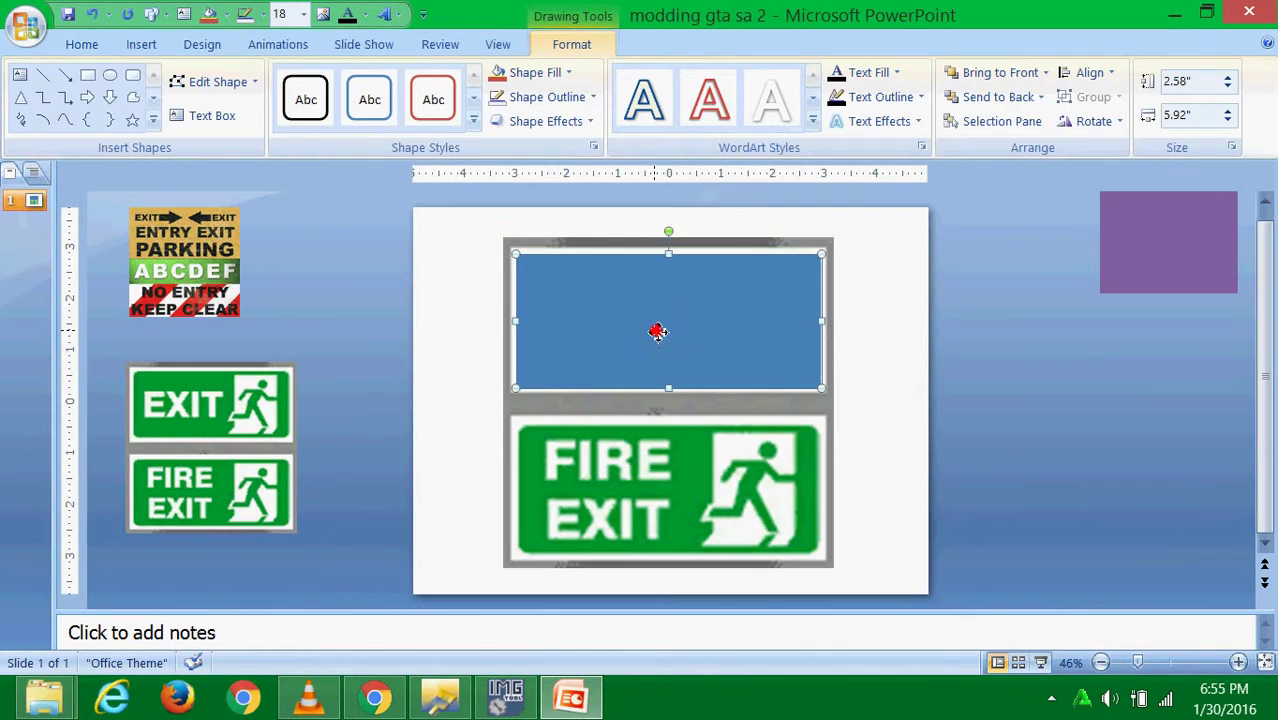
{"action": "left_click", "coordinate": [540, 72]}
{"action": "left_click", "coordinate": [573, 362]}
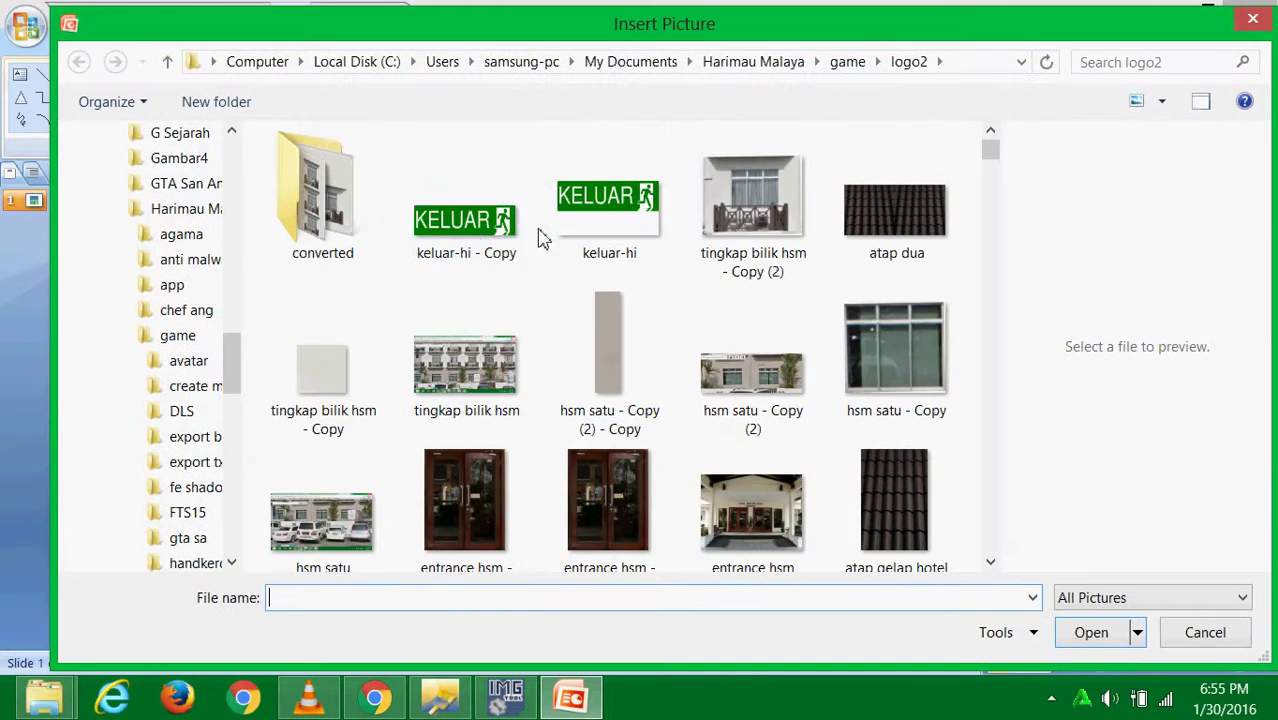
{"action": "double_click", "coordinate": [478, 240]}
{"action": "left_click", "coordinate": [421, 345]}
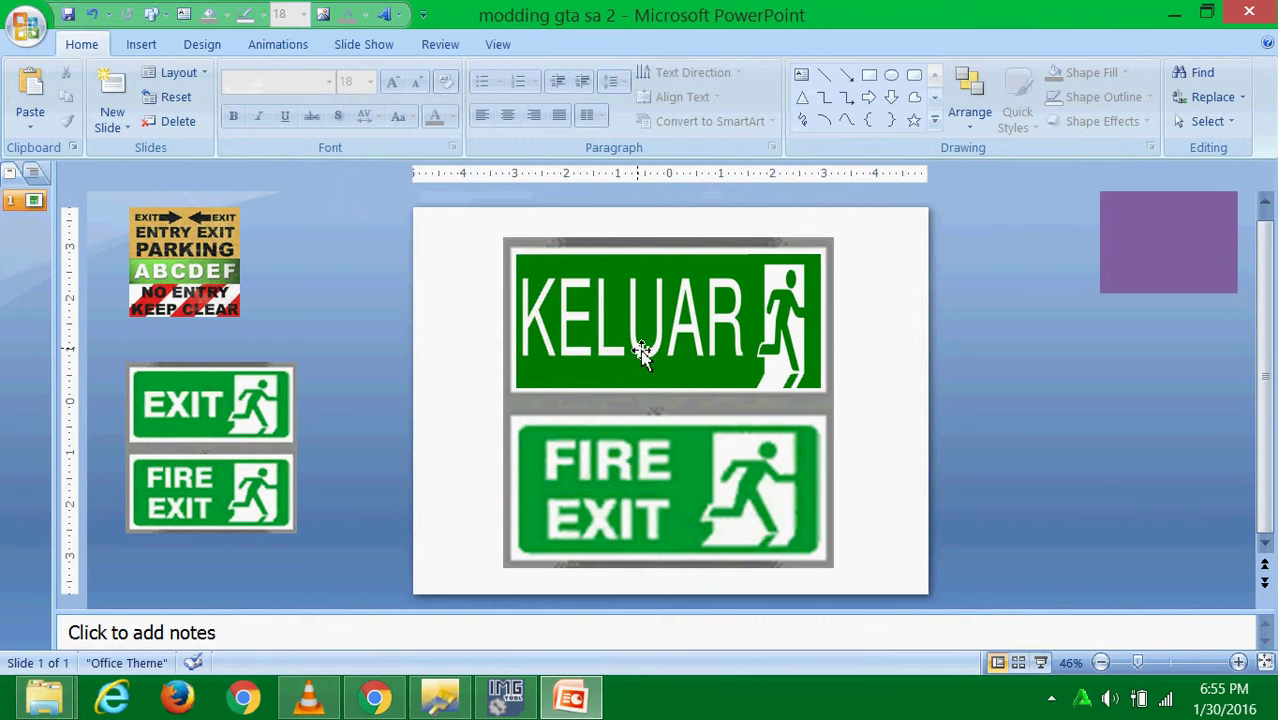
- Switch to Chrome's keluar sign image results and preview the related KELUAR EXIT sign with the flame symbol
{"action": "left_click", "coordinate": [380, 692]}
{"action": "scroll", "coordinate": [905, 388], "scroll_direction": "down", "scroll_amount": 3}
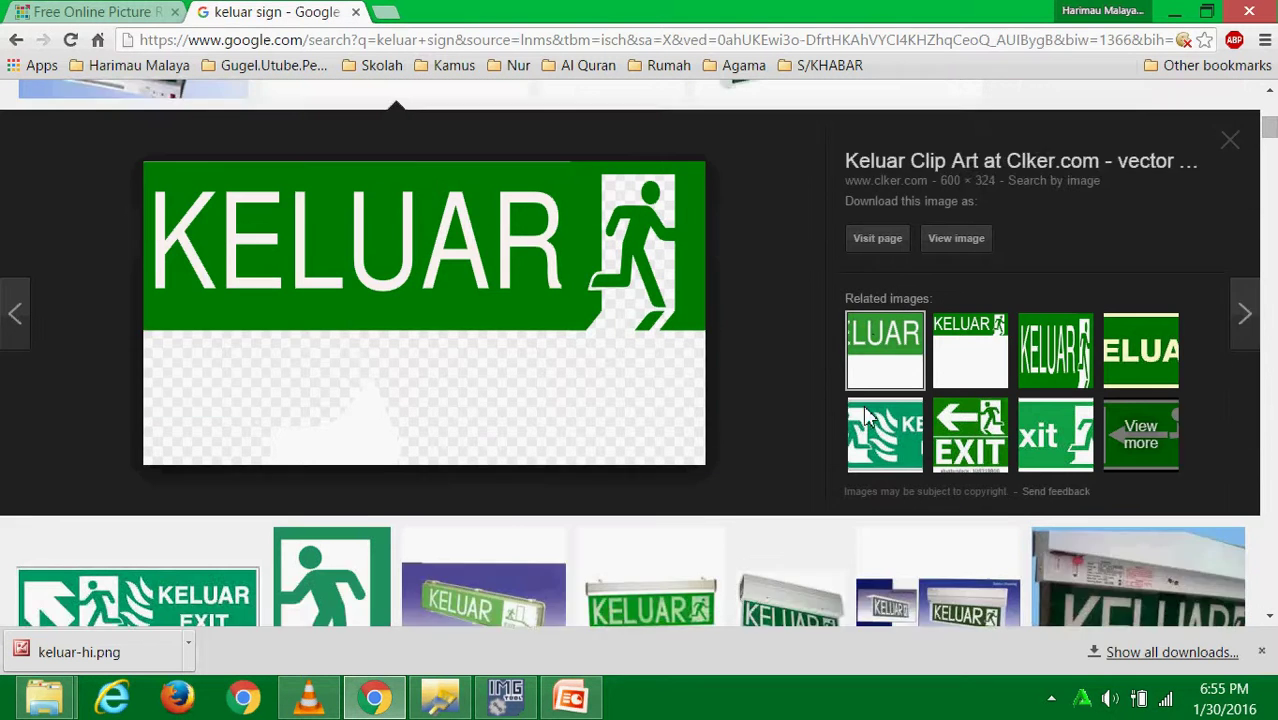
{"action": "left_click", "coordinate": [890, 362]}
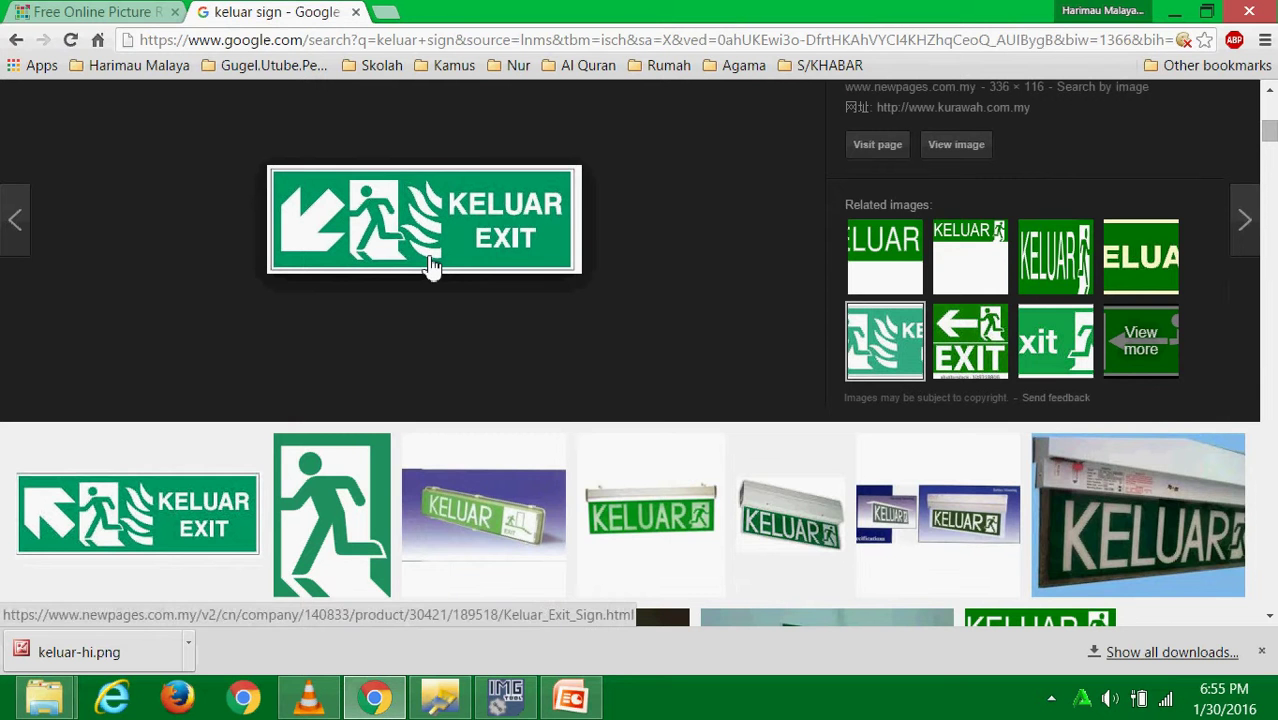
{"action": "left_click", "coordinate": [590, 703]}
{"action": "left_click", "coordinate": [590, 703]}
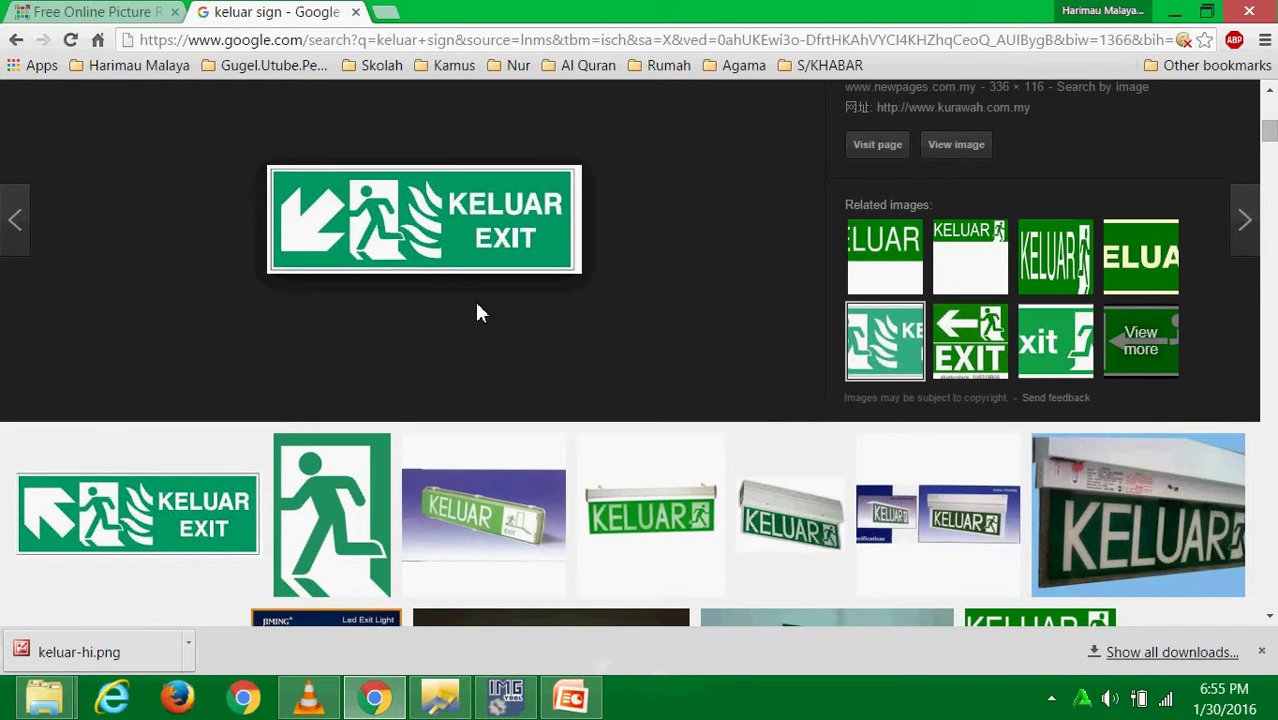
- Search the images for "keluar kecemasan sign"
{"action": "scroll", "coordinate": [476, 313], "scroll_direction": "up", "scroll_amount": 5}
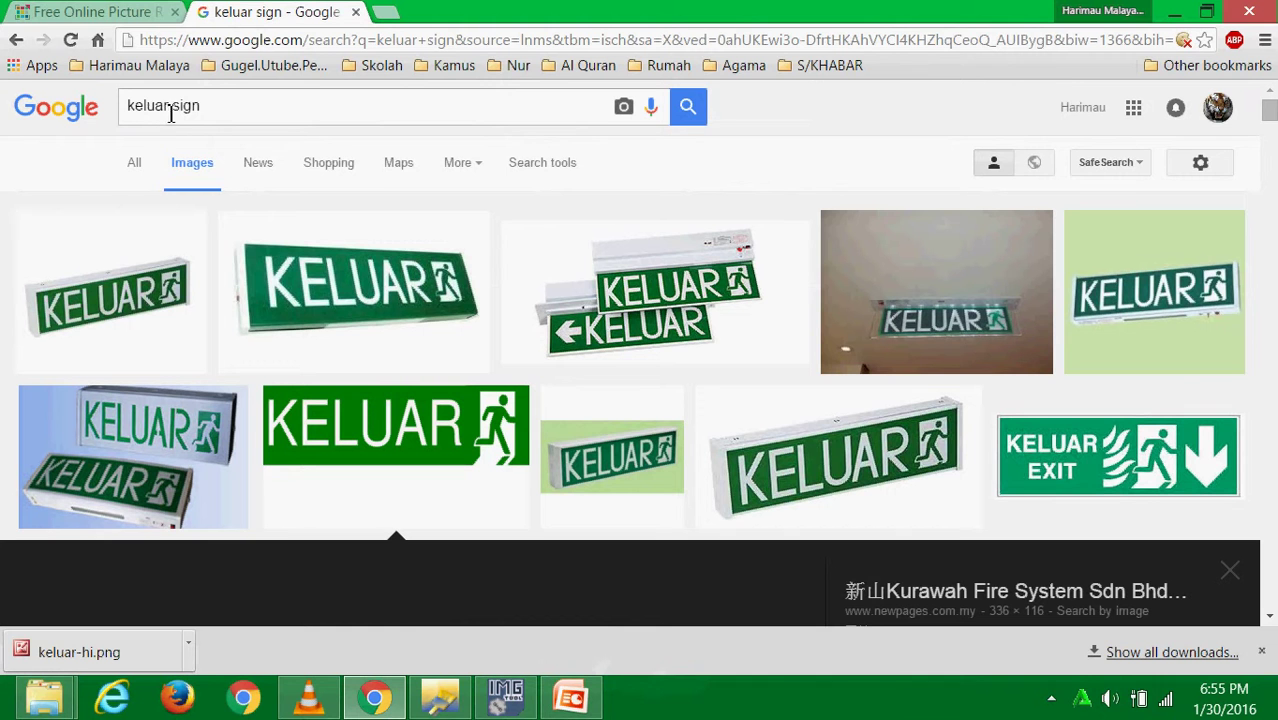
{"action": "type", "text": "kecem"}
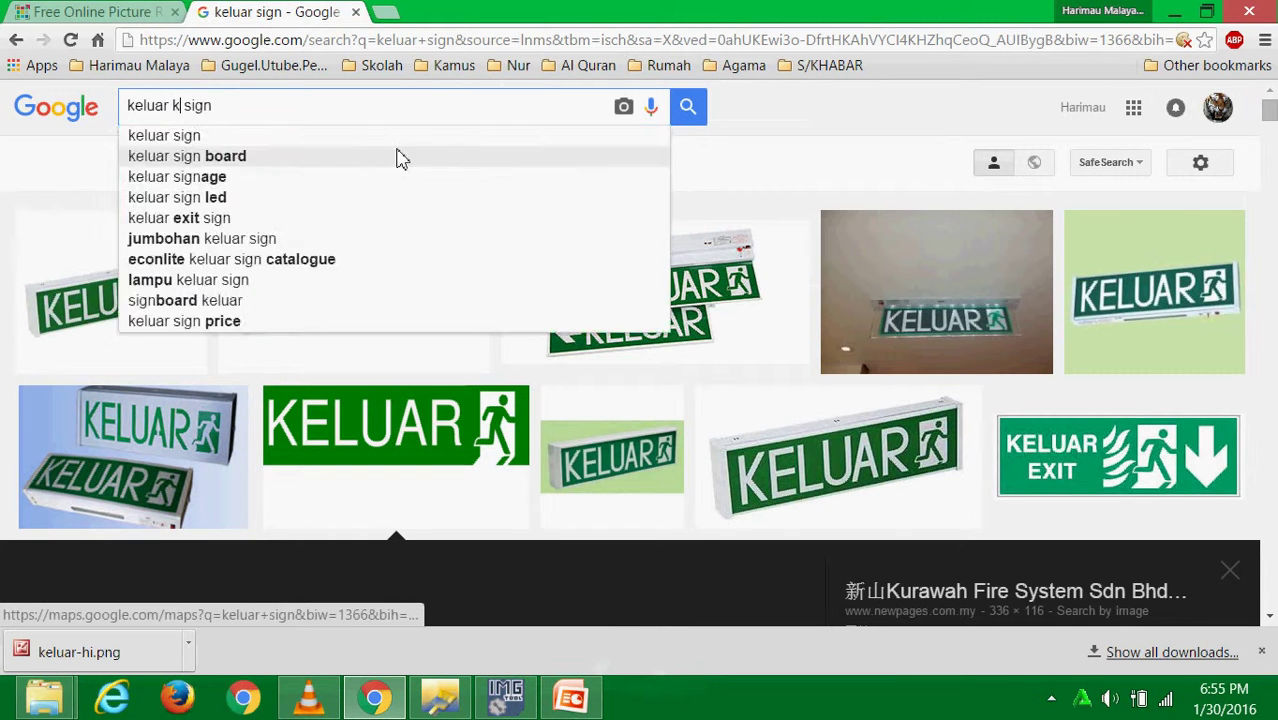
{"action": "type", "text": "asan"}
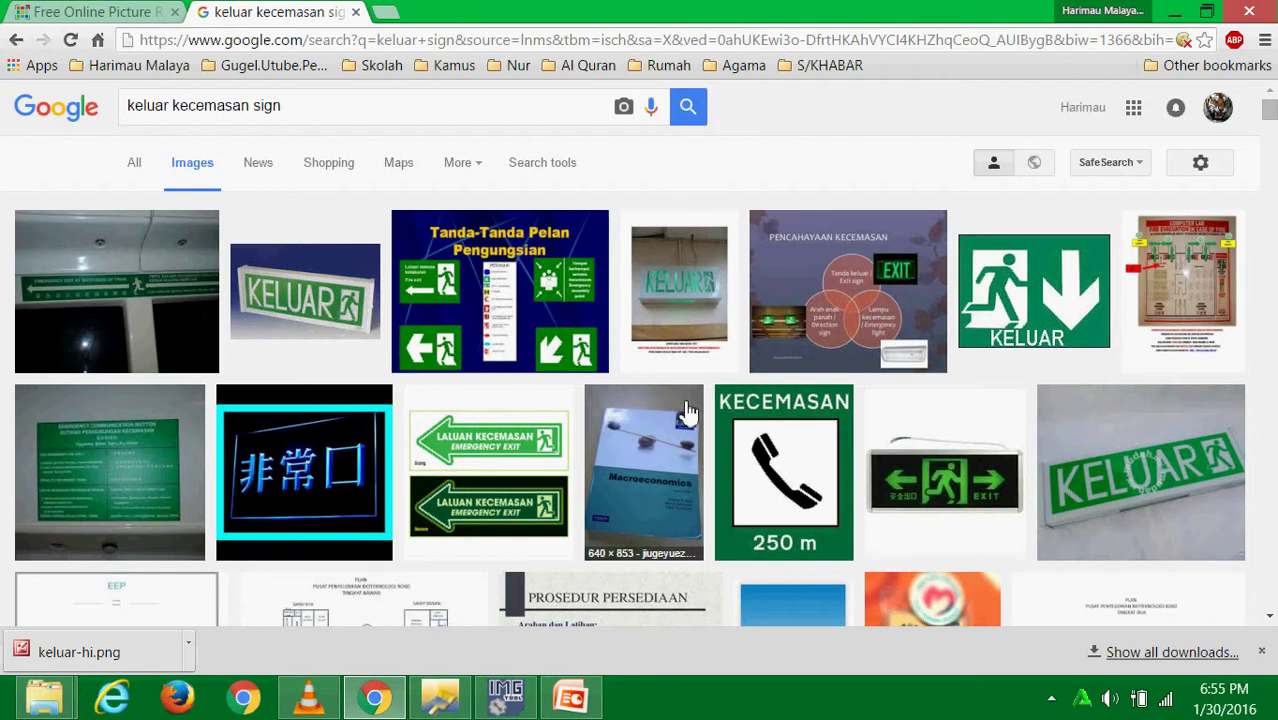
- Change the image search to "keluar exit sign"
{"action": "left_click_drag", "start_coordinate": [250, 113], "coordinate": [228, 112]}
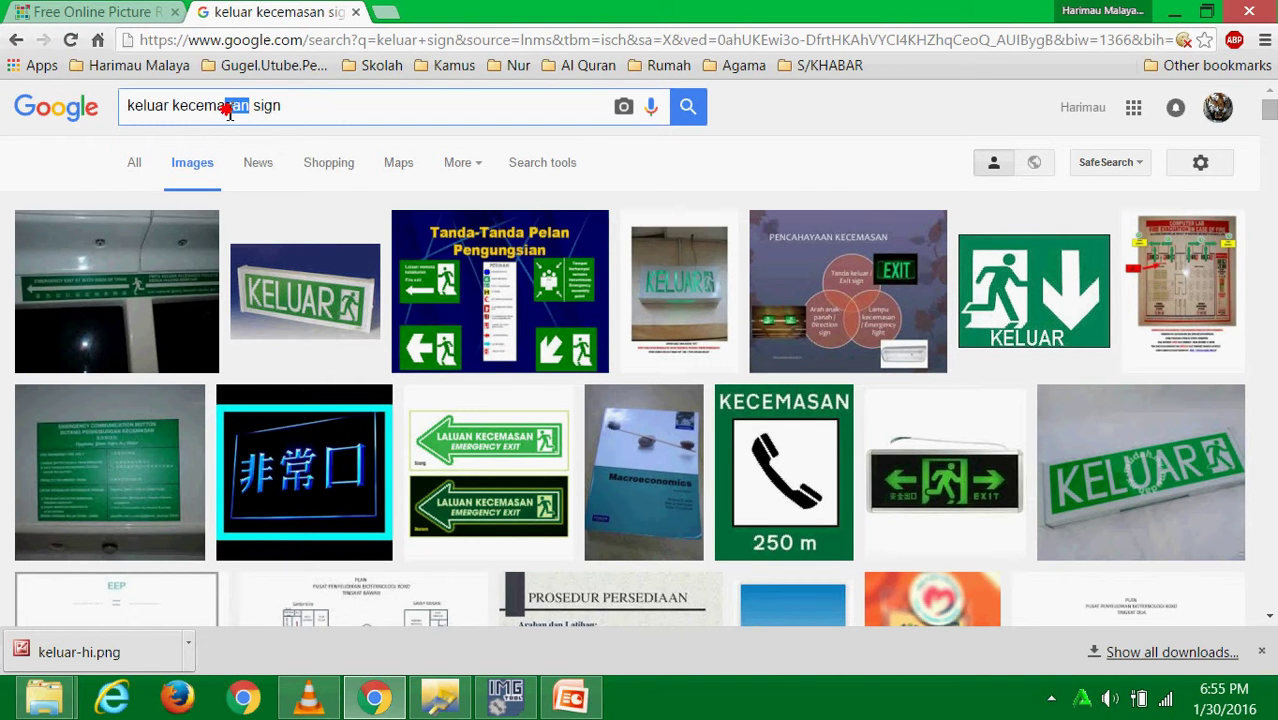
{"action": "key", "text": "BackSpace"}
{"action": "type", "text": "exit"}
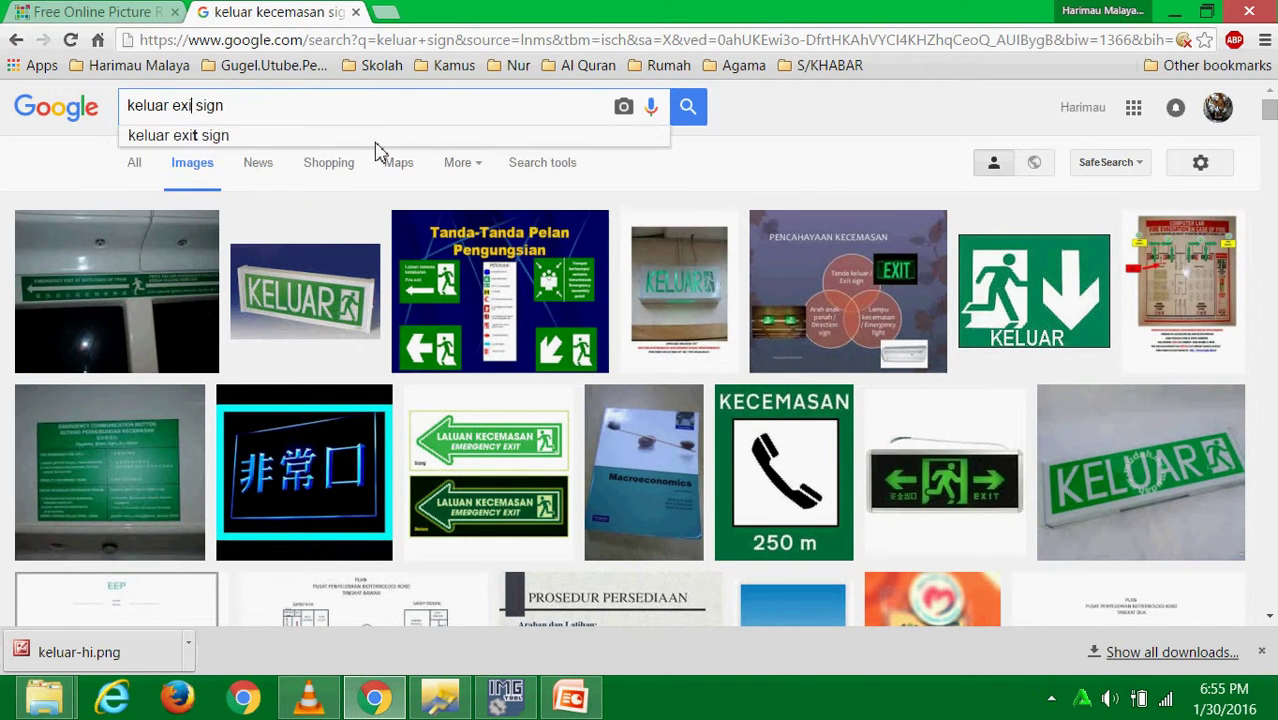
{"action": "key", "text": "Return"}
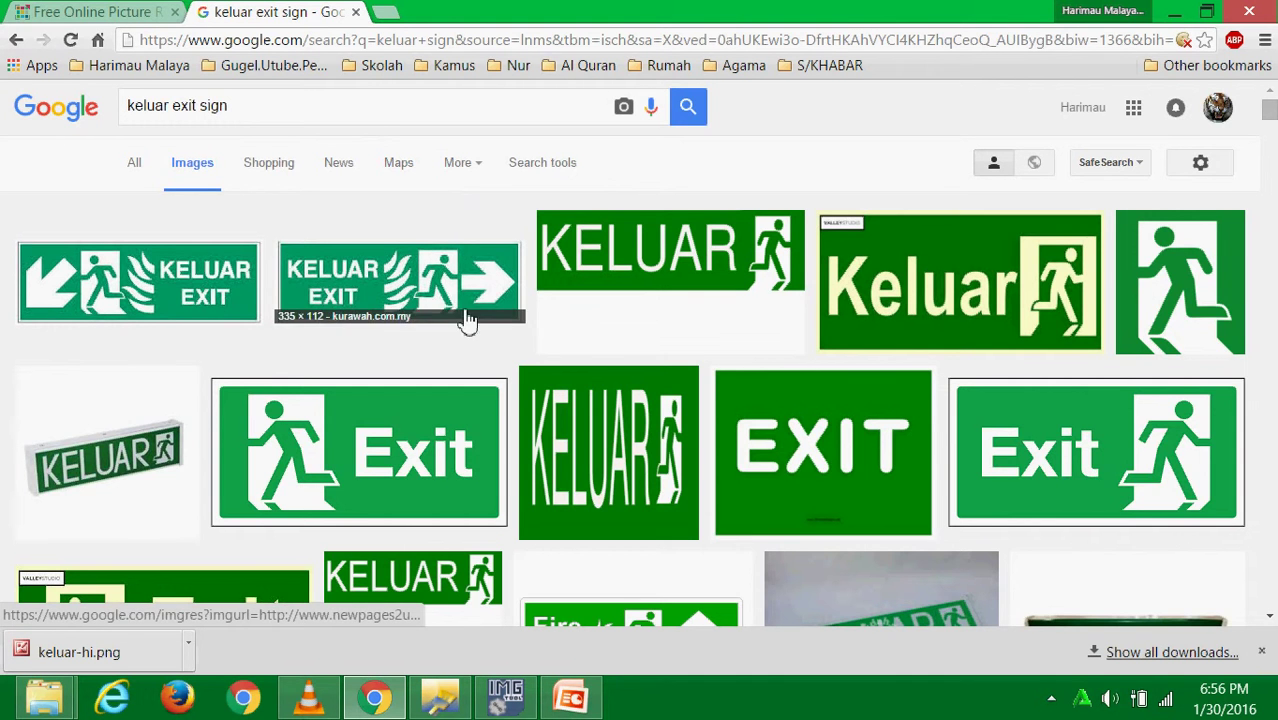
- Compare the KELUAR EXIT sign results and their related images, ending on the kurawah.com.my sign with the right-pointing arrow
{"action": "left_click", "coordinate": [455, 284]}
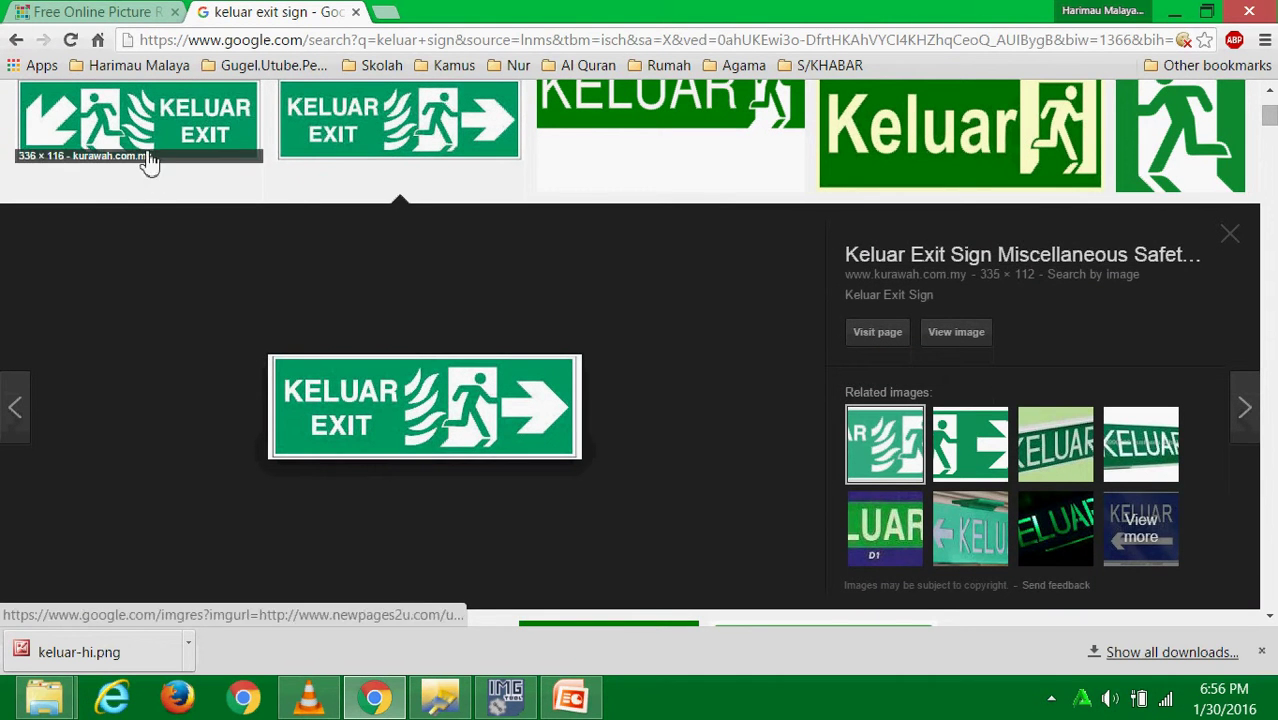
{"action": "left_click", "coordinate": [752, 132]}
{"action": "left_click", "coordinate": [378, 128]}
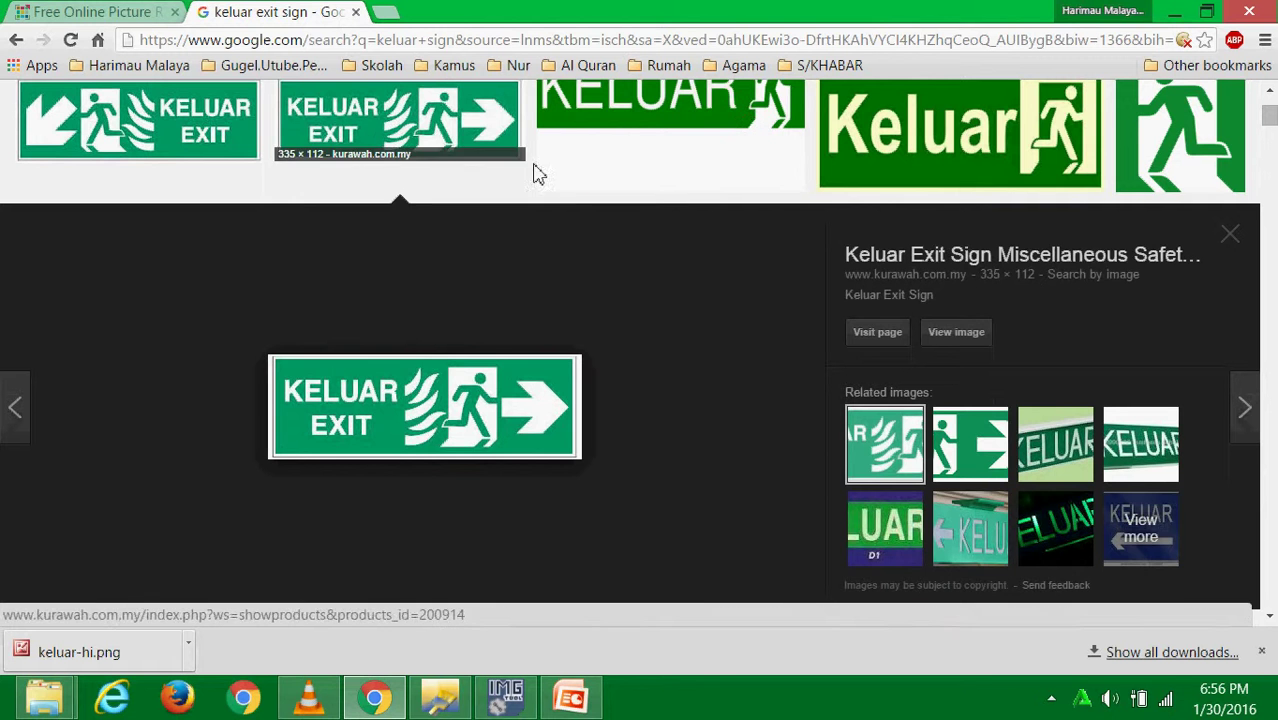
{"action": "left_click", "coordinate": [968, 424]}
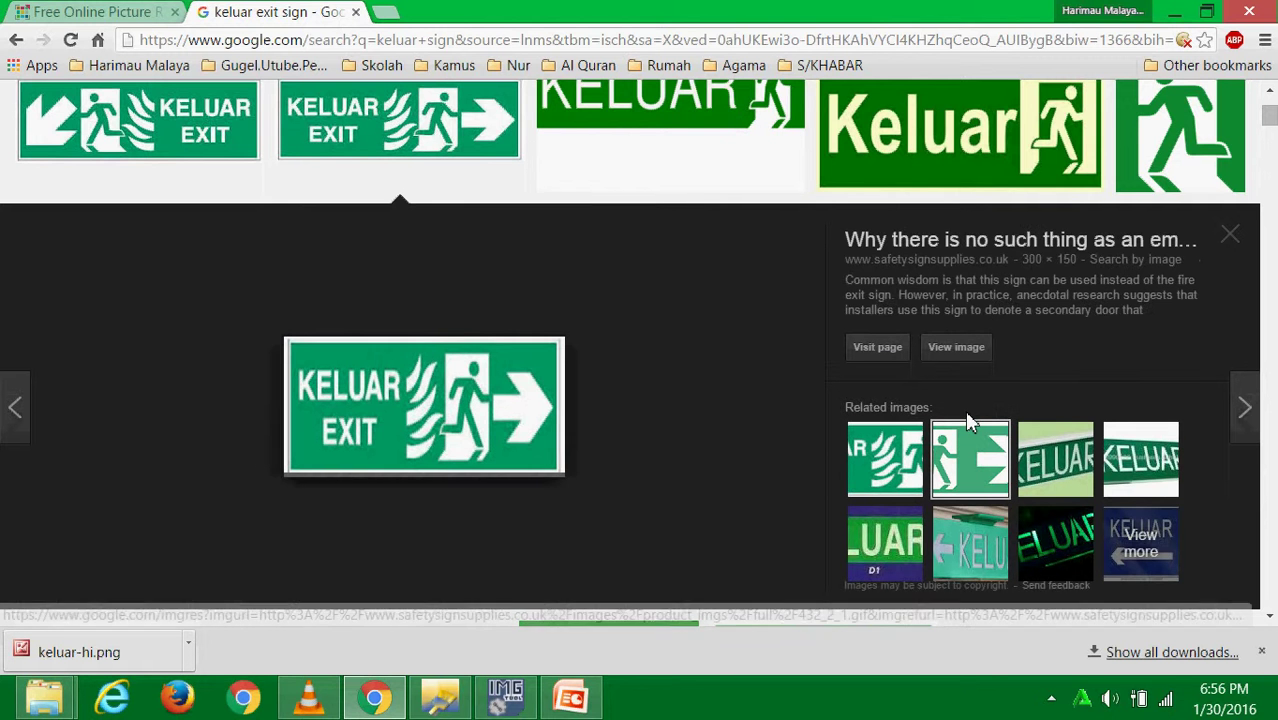
{"action": "left_click", "coordinate": [1056, 445]}
{"action": "left_click", "coordinate": [885, 518]}
{"action": "left_click", "coordinate": [947, 537]}
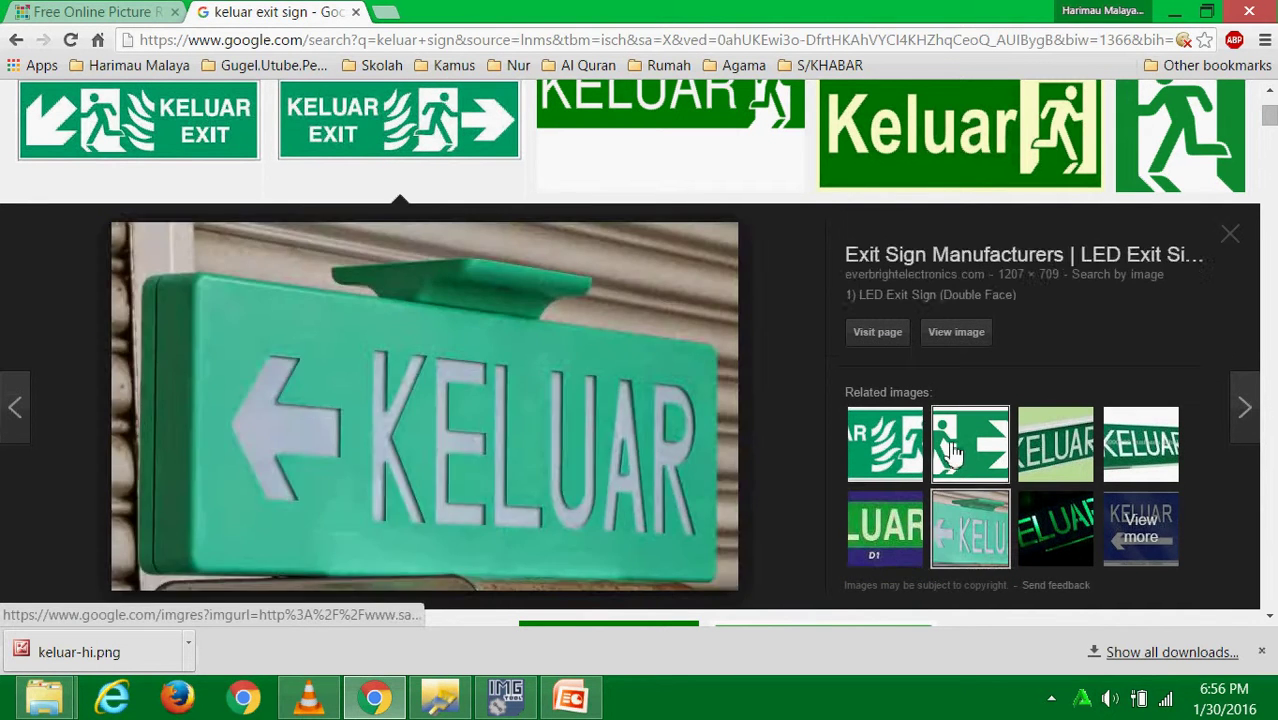
{"action": "left_click", "coordinate": [952, 457]}
{"action": "left_click", "coordinate": [888, 463]}
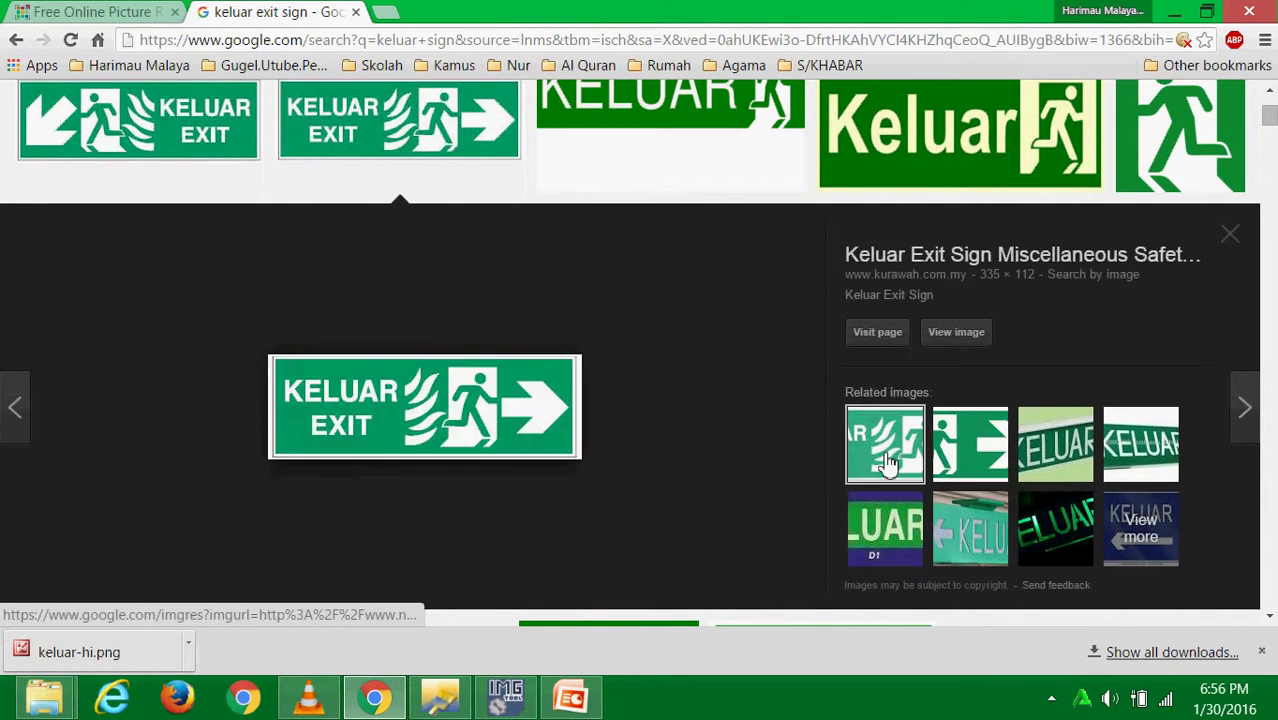
- Save the previewed KELUAR EXIT sign as a JPEG named "keluar keluar api" in the logo2 folder
{"action": "right_click", "coordinate": [434, 412]}
{"action": "left_click", "coordinate": [507, 238]}
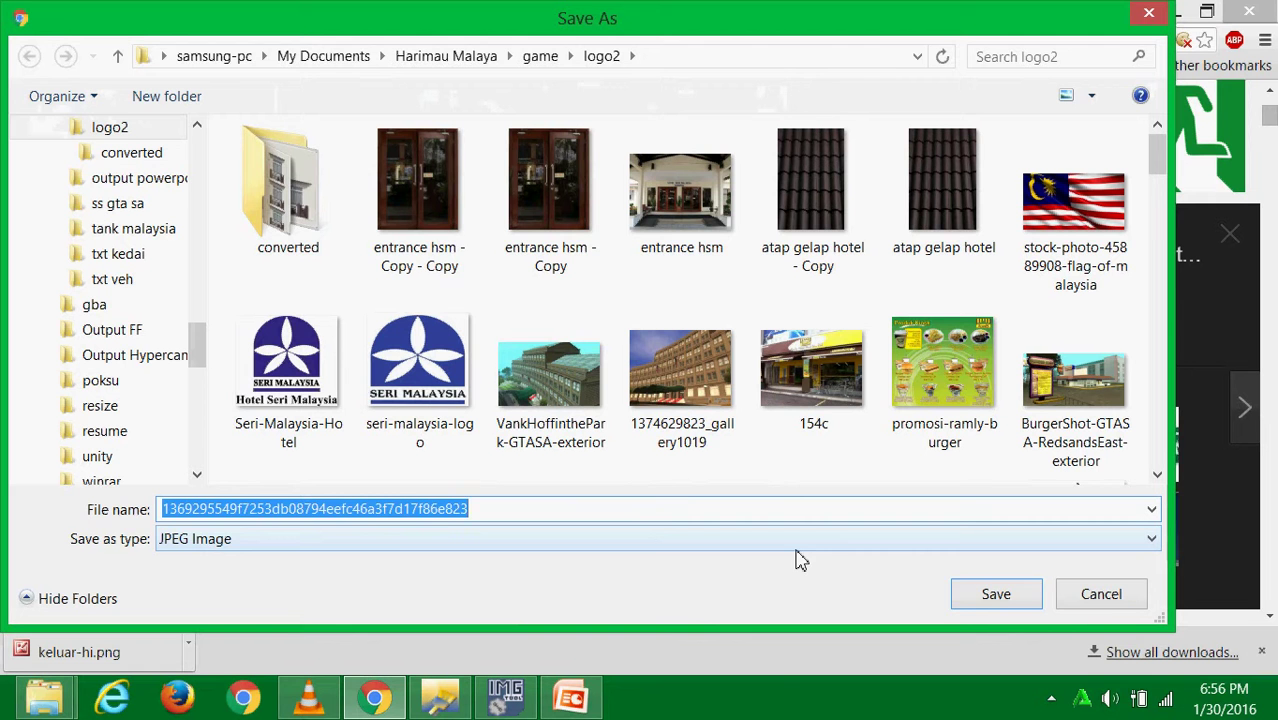
{"action": "type", "text": "keluar keluar api"}
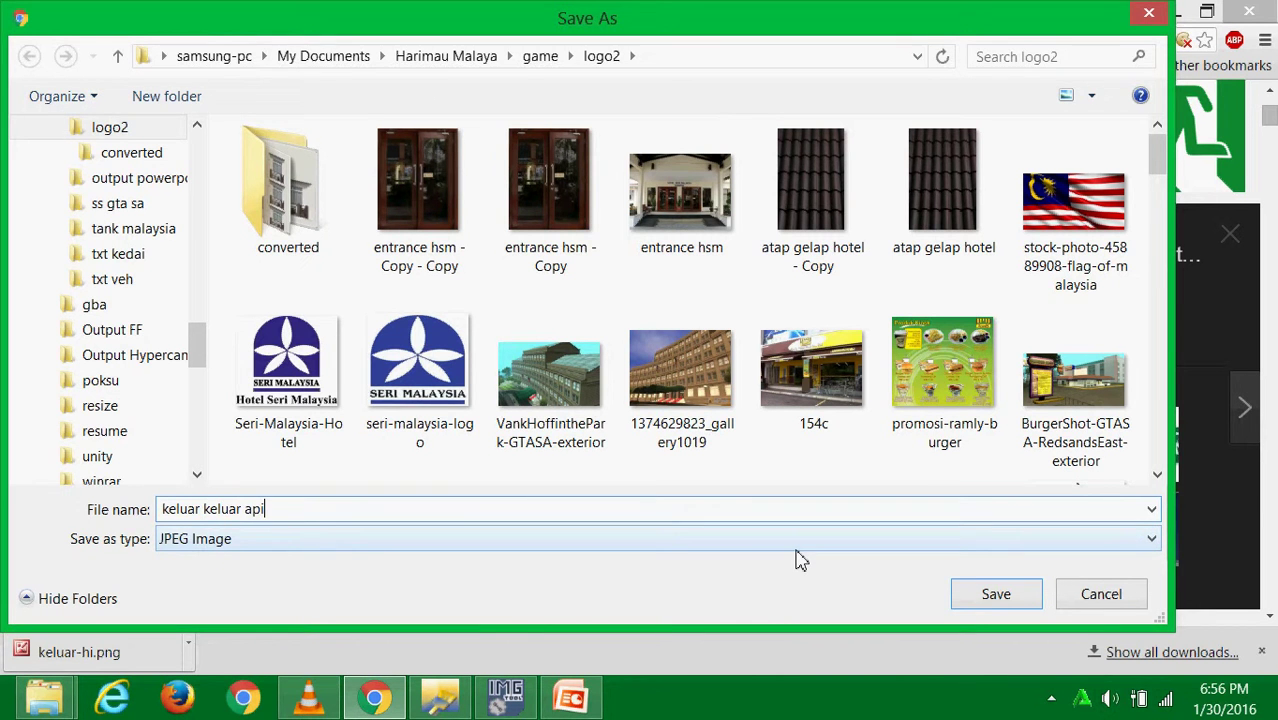
{"action": "key", "text": "Return"}
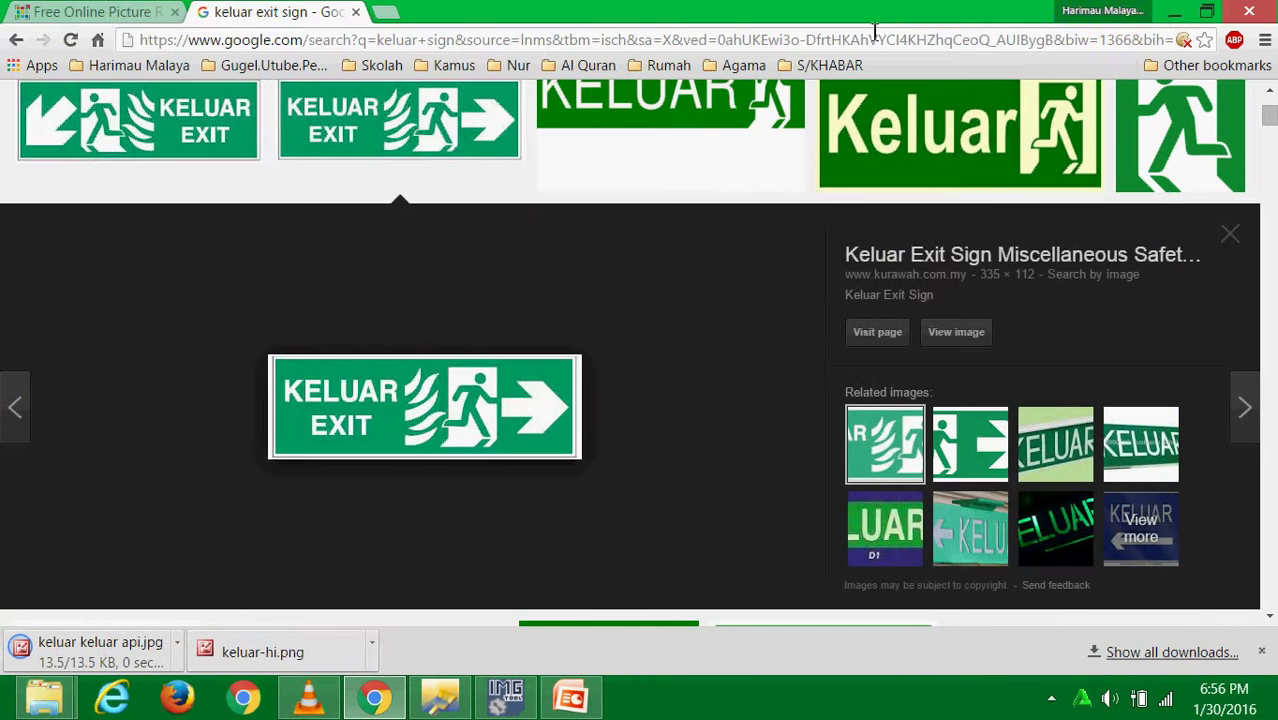
- Switch to PowerPoint and draw a rectangle about 2.67" high and 5.92" wide over the FIRE EXIT panel
{"action": "key", "text": "super+d"}
{"action": "left_click", "coordinate": [571, 698]}
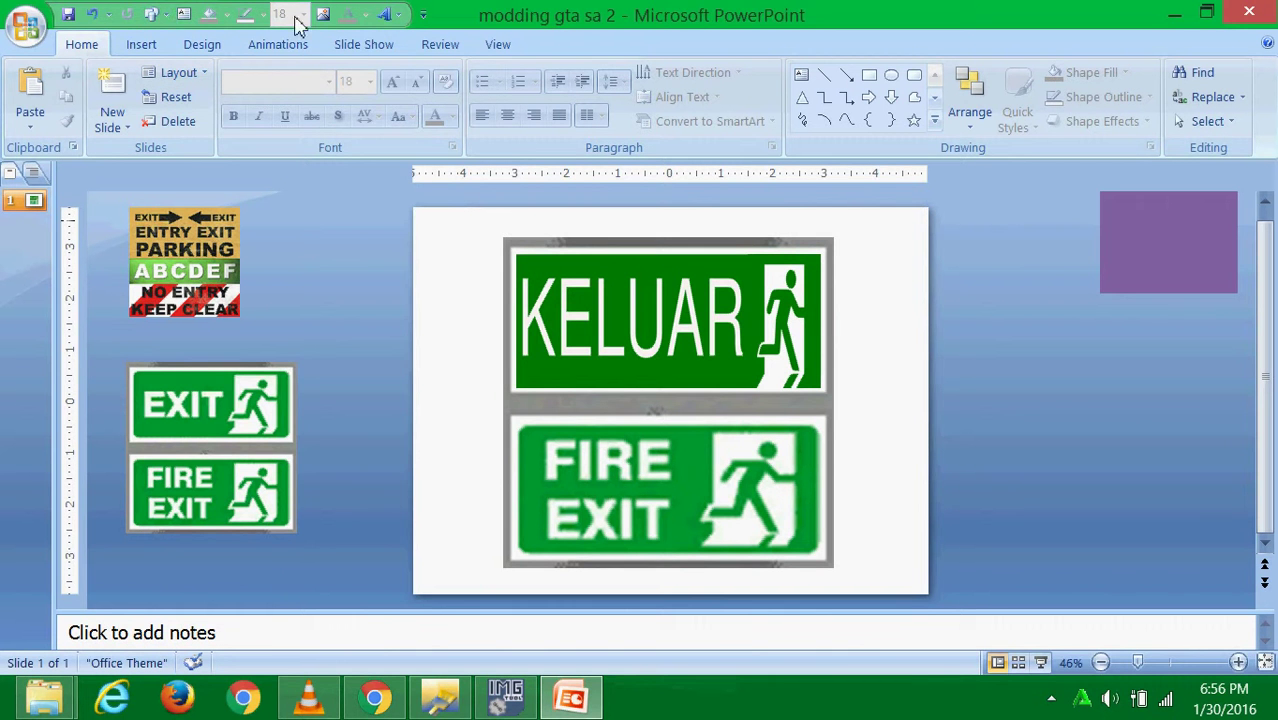
{"action": "left_click", "coordinate": [184, 14]}
{"action": "left_click", "coordinate": [217, 57]}
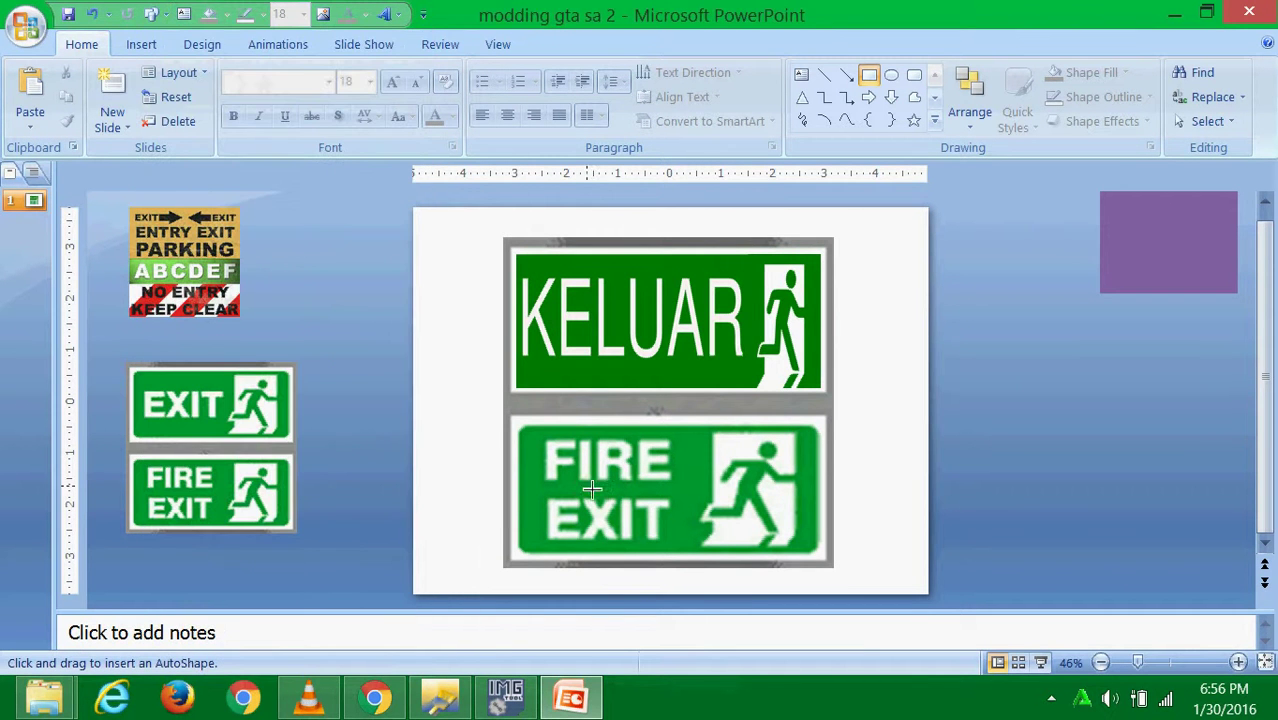
{"action": "mouse_move", "coordinate": [519, 426]}
{"action": "left_mouse_down"}
{"action": "mouse_move", "coordinate": [590, 476]}
{"action": "mouse_move", "coordinate": [822, 561]}
{"action": "left_mouse_up"}
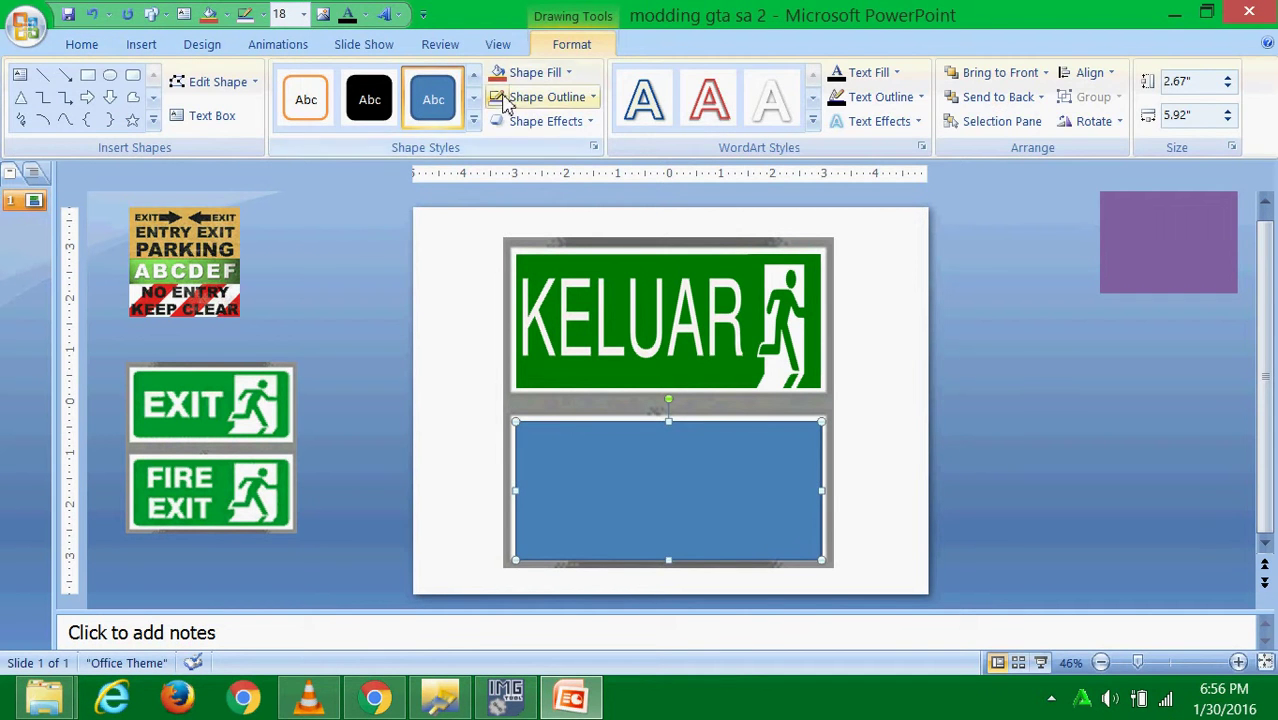
- Duplicate the keluar keluar api file in the logo2 folder and insert the picture on the slide
{"action": "left_click", "coordinate": [422, 255]}
{"action": "left_click", "coordinate": [141, 44]}
{"action": "left_click", "coordinate": [90, 95]}
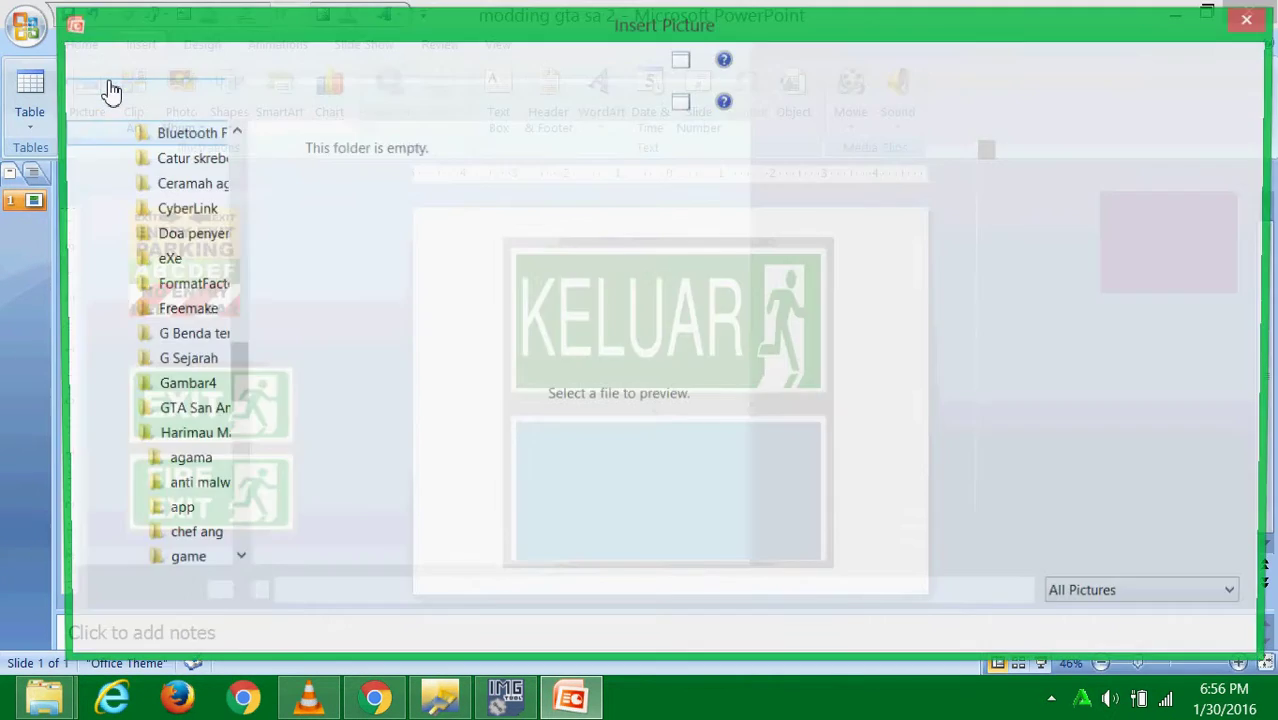
{"action": "left_click", "coordinate": [484, 224]}
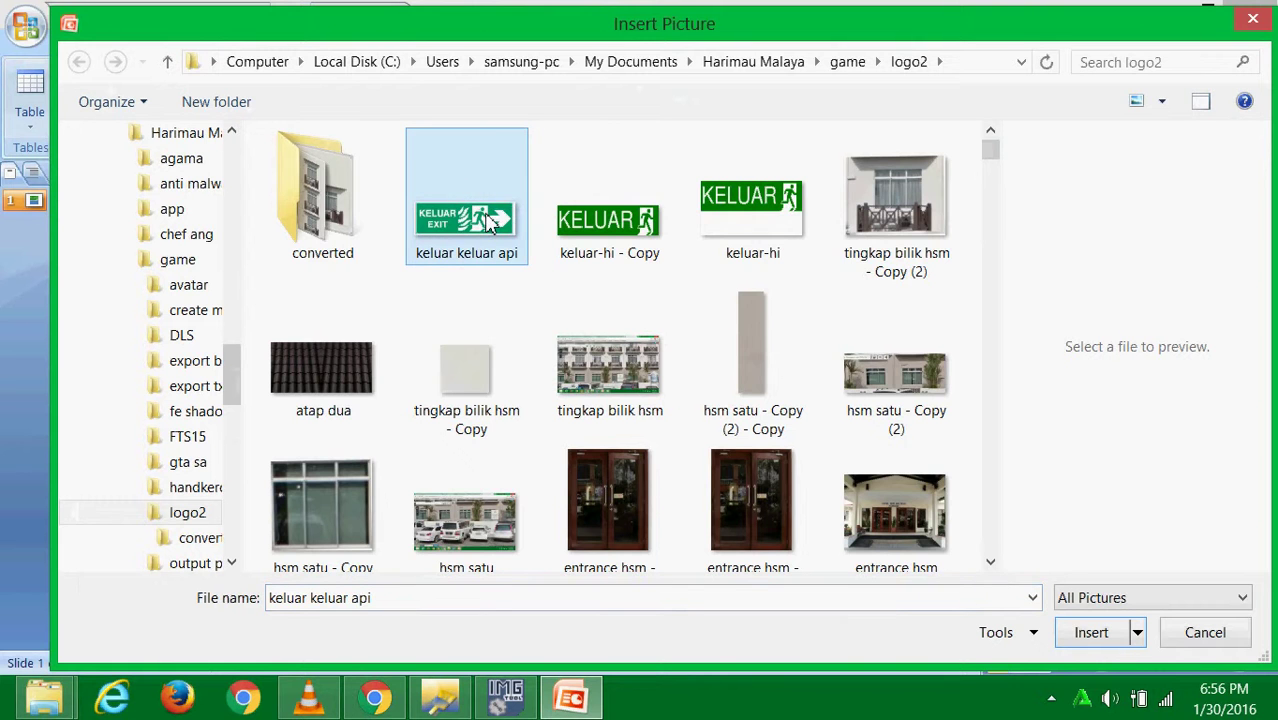
{"action": "key", "text": "ctrl+c"}
{"action": "key", "text": "ctrl+v"}
{"action": "double_click", "coordinate": [505, 250]}
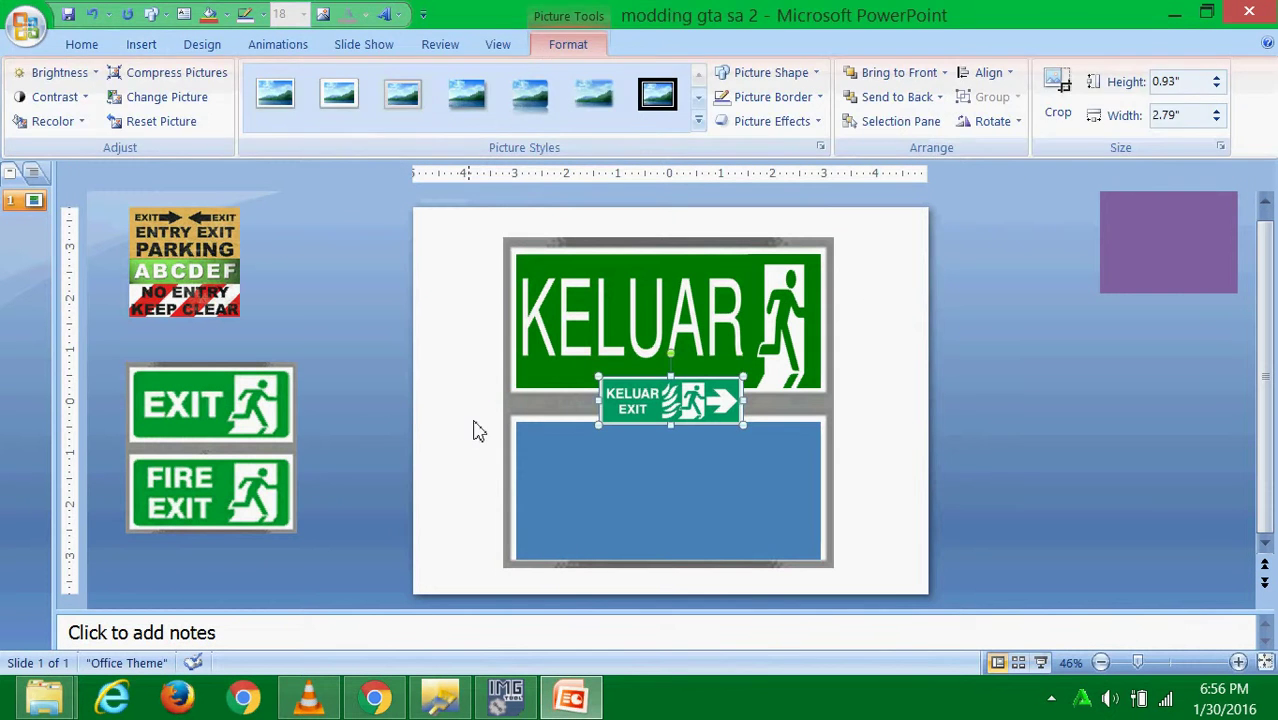
- Enlarge the inserted KELUAR EXIT picture to about 2.76" by 8.25" and place it over the lower sign panel
{"action": "left_click", "coordinate": [475, 430]}
{"action": "left_click_drag", "start_coordinate": [644, 404], "coordinate": [433, 539]}
{"action": "left_click_drag", "start_coordinate": [570, 494], "coordinate": [820, 418]}
{"action": "left_click_drag", "start_coordinate": [658, 476], "coordinate": [771, 469]}
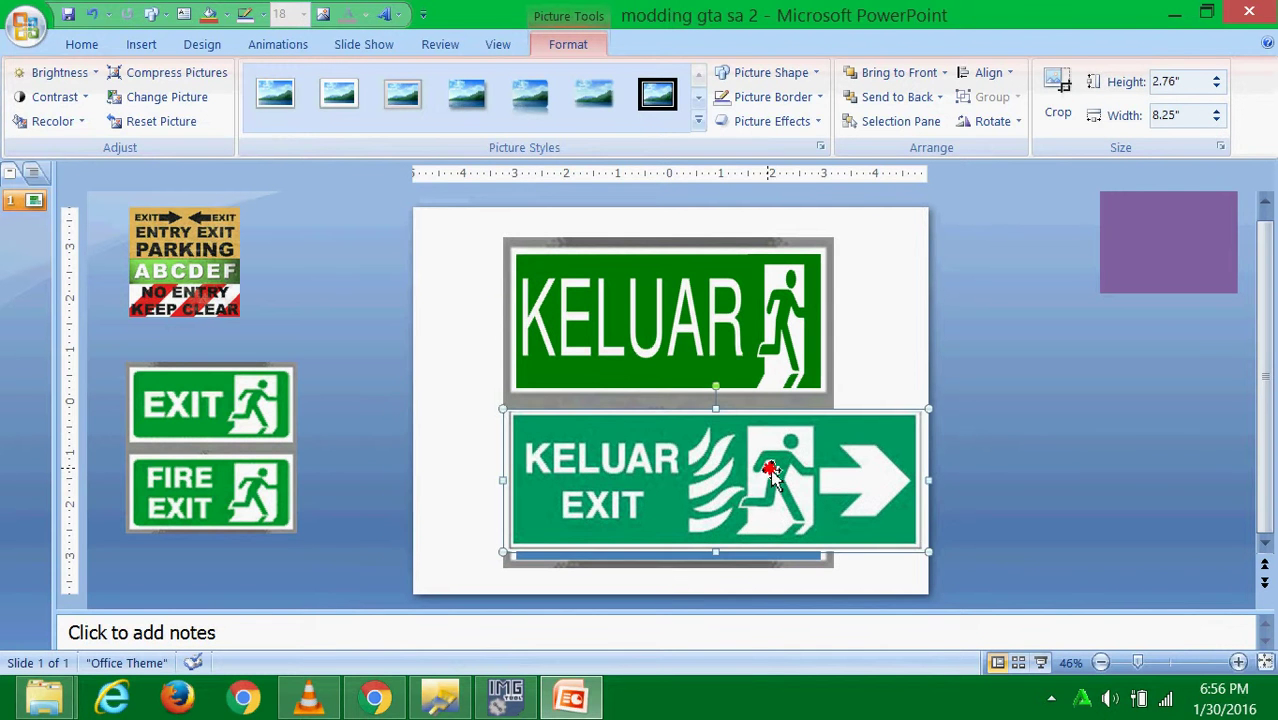
{"action": "left_click", "coordinate": [60, 73]}
{"action": "left_click", "coordinate": [60, 73]}
{"action": "left_click", "coordinate": [66, 78]}
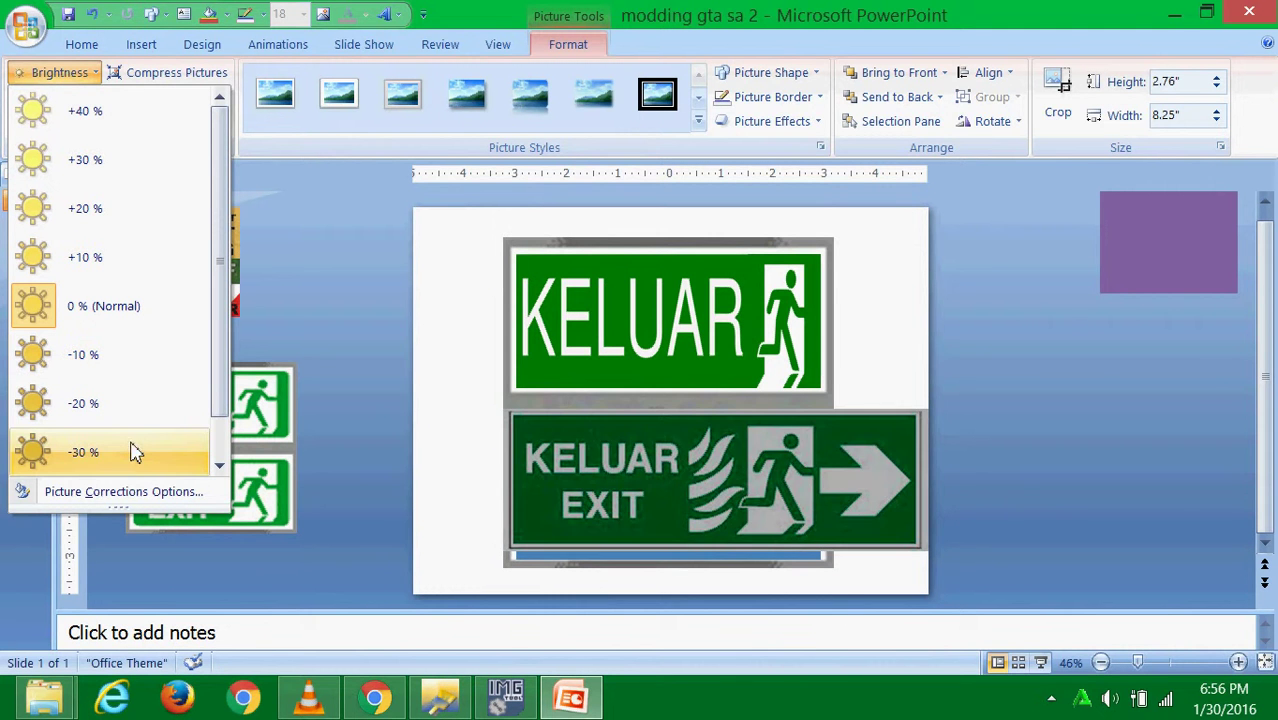
{"action": "scroll", "coordinate": [217, 408], "scroll_direction": "down", "scroll_amount": 1}
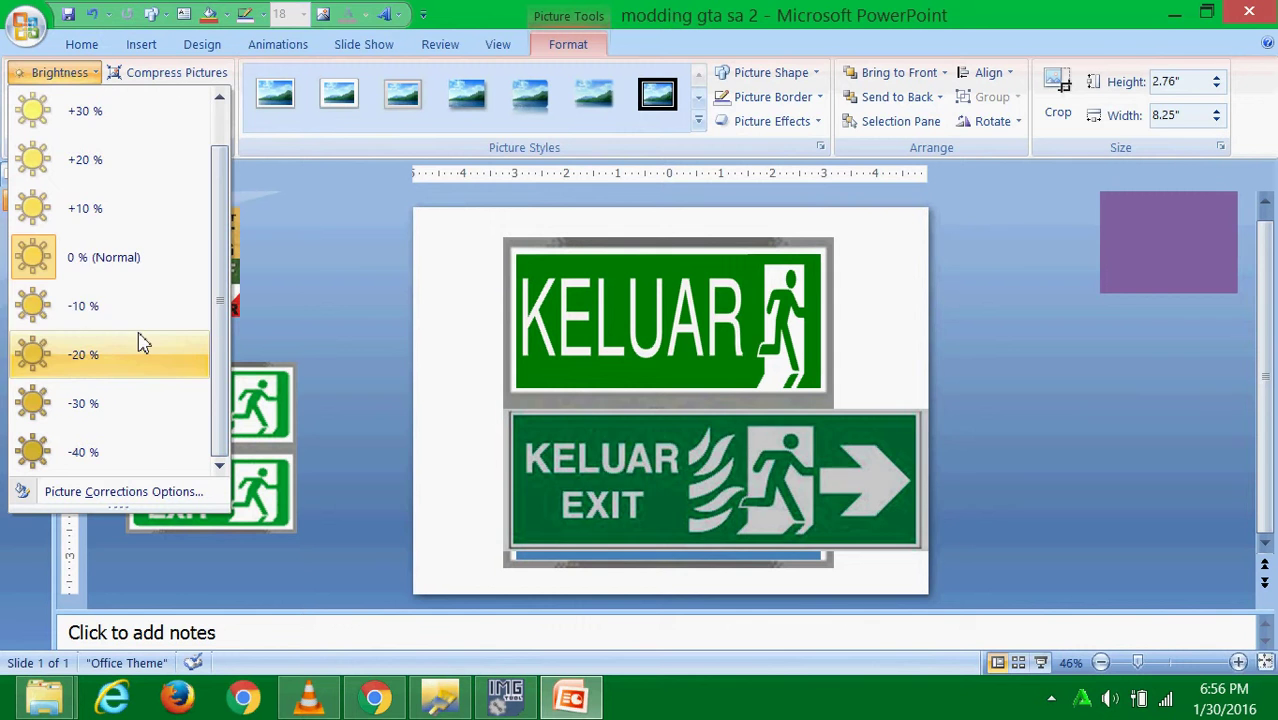
{"action": "left_click", "coordinate": [230, 270]}
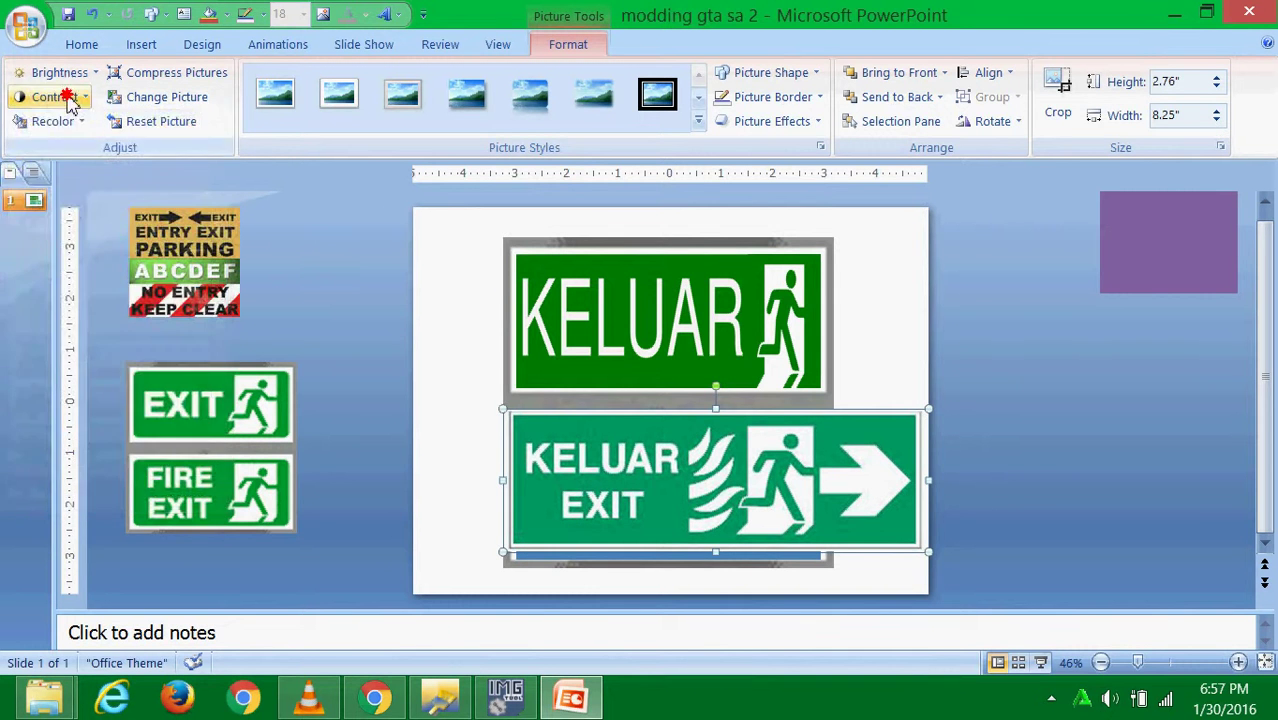
- Set the KELUAR EXIT picture's contrast to +40 %
{"action": "left_click", "coordinate": [48, 96]}
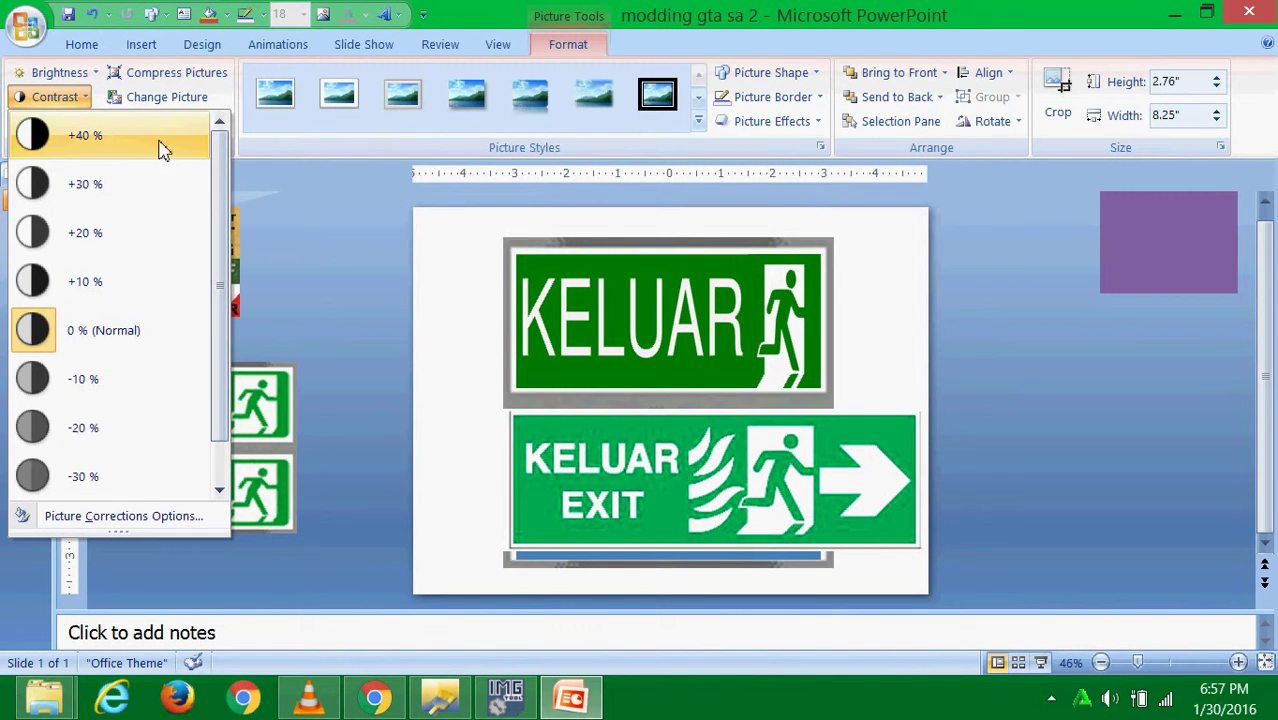
{"action": "scroll", "coordinate": [215, 400], "scroll_direction": "down", "scroll_amount": 1}
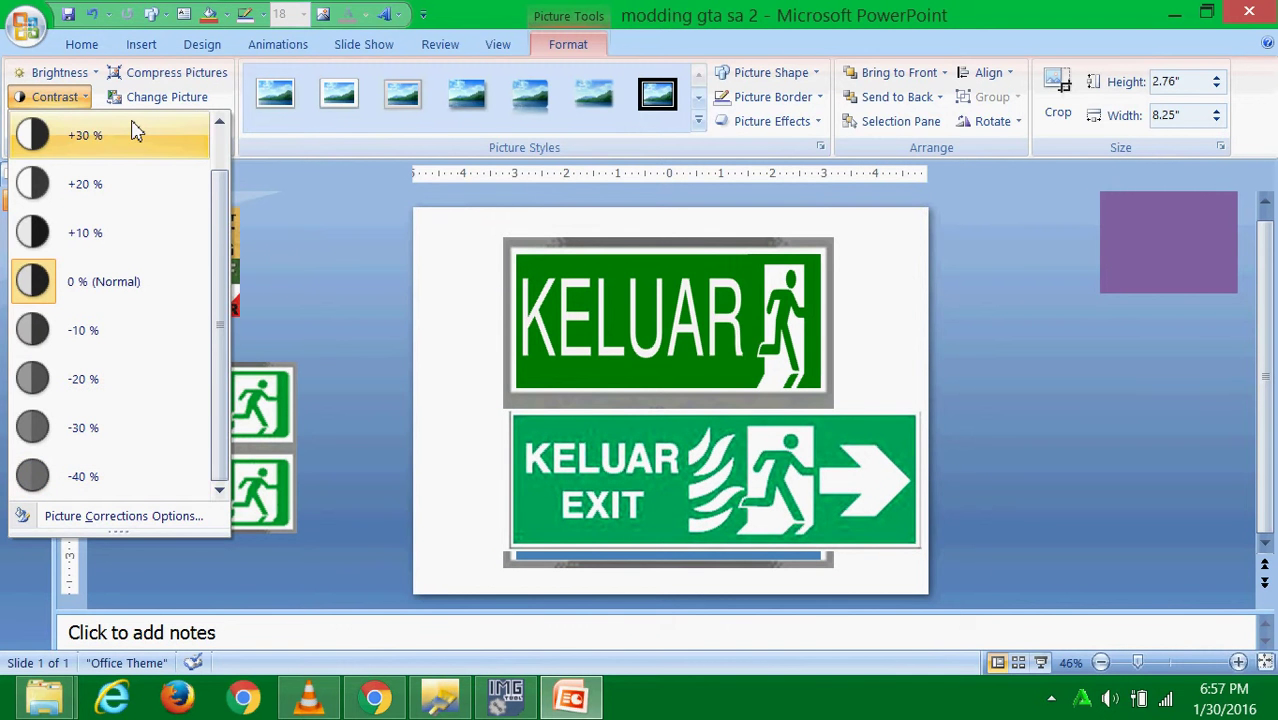
{"action": "scroll", "coordinate": [150, 135], "scroll_direction": "up", "scroll_amount": 1}
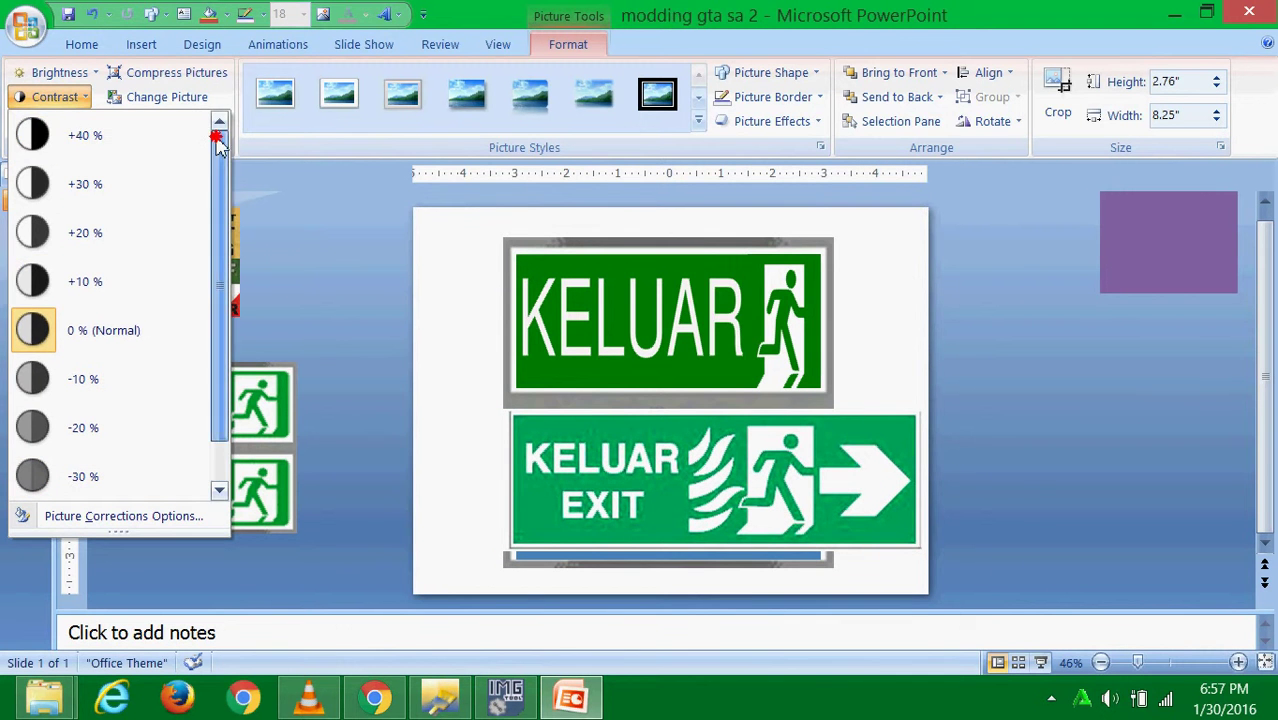
{"action": "left_click", "coordinate": [160, 135]}
- Set the KELUAR EXIT picture's brightness to -10 %
{"action": "left_click", "coordinate": [54, 97]}
{"action": "left_click", "coordinate": [83, 78]}
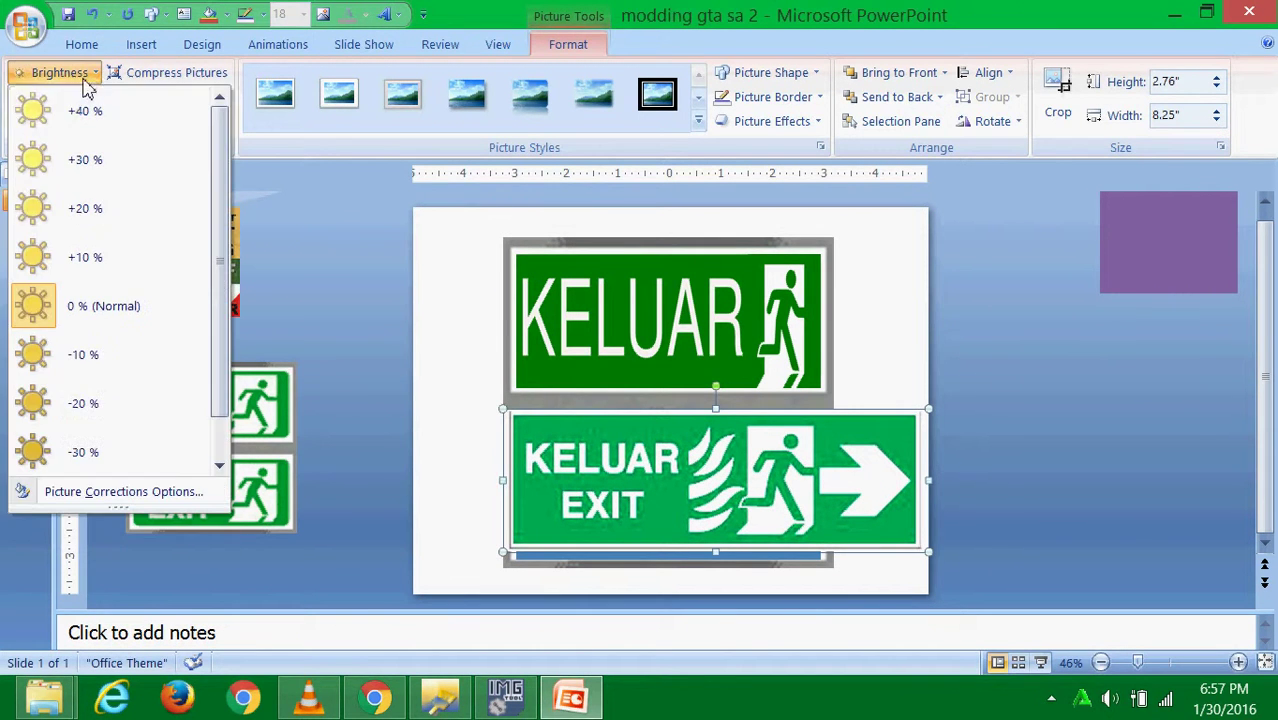
{"action": "scroll", "coordinate": [200, 200], "scroll_direction": "down", "scroll_amount": 1}
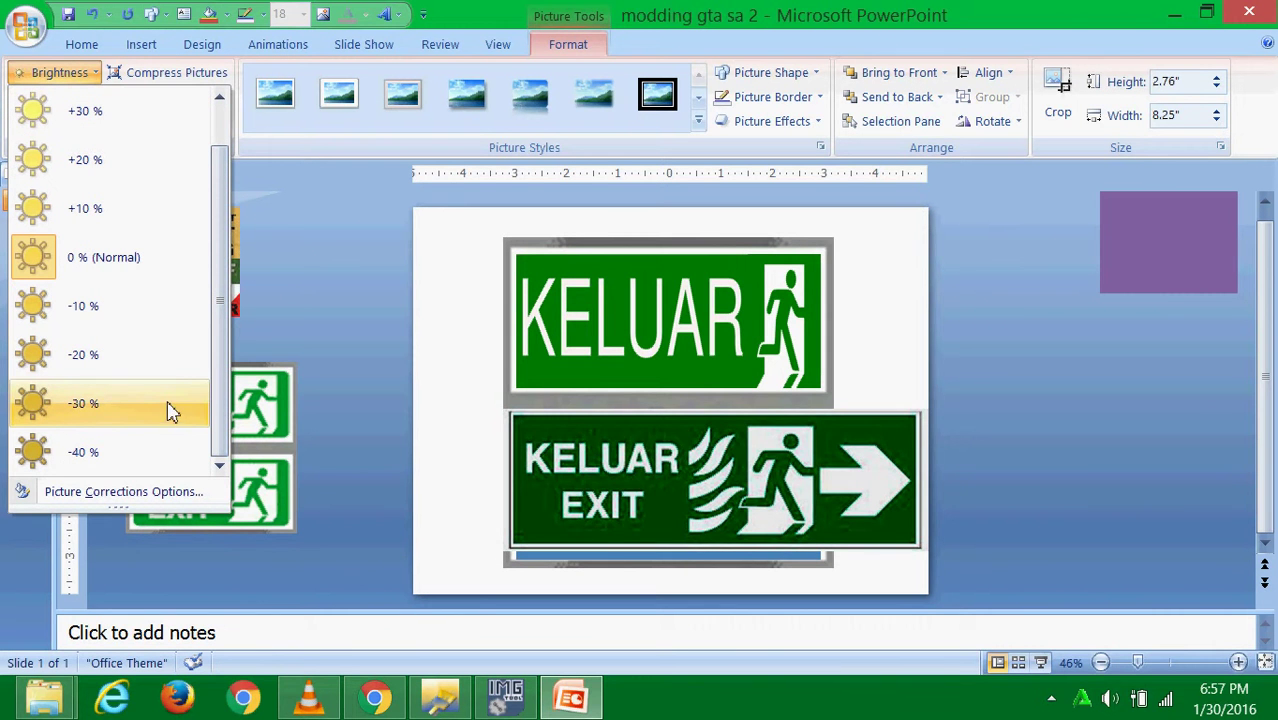
{"action": "left_click", "coordinate": [147, 307]}
{"action": "left_click", "coordinate": [245, 310]}
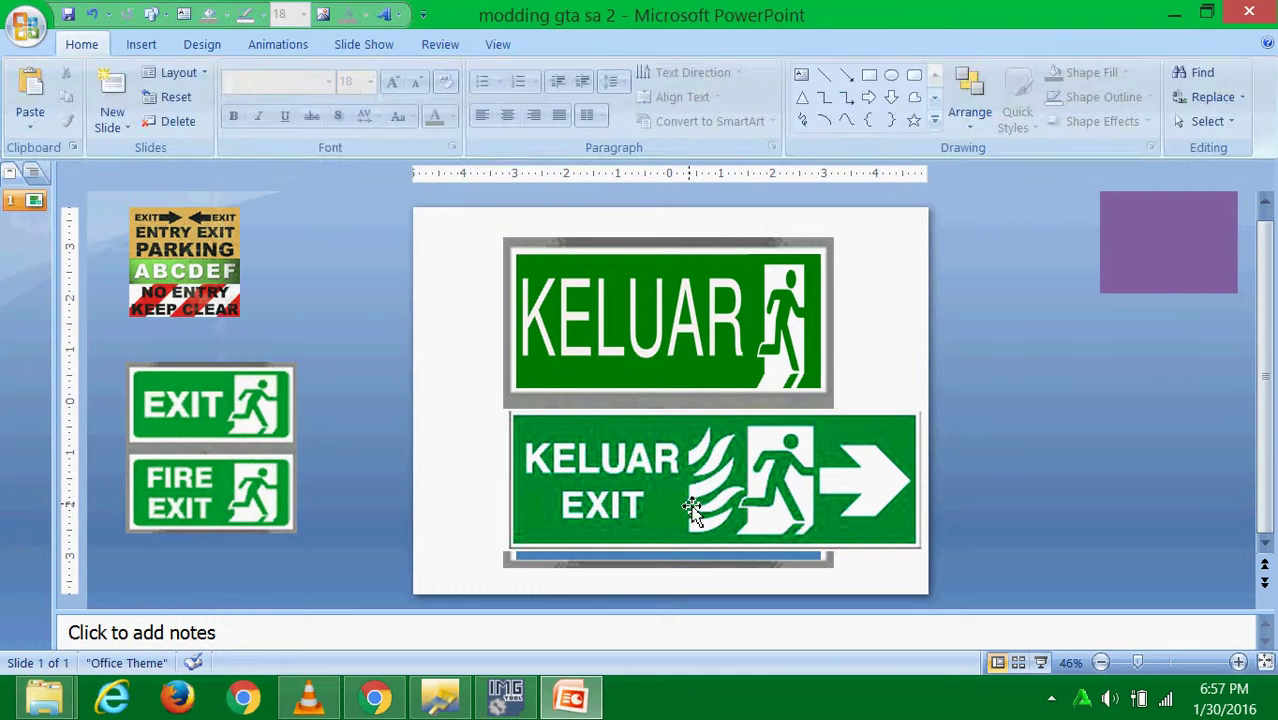
- Move the KELUAR EXIT picture up and to the right, partly off the slide, to uncover the blue rectangle
{"action": "left_click", "coordinate": [694, 507]}
{"action": "left_click_drag", "start_coordinate": [694, 507], "coordinate": [852, 443]}
{"action": "left_click", "coordinate": [995, 513]}
{"action": "left_click", "coordinate": [996, 445]}
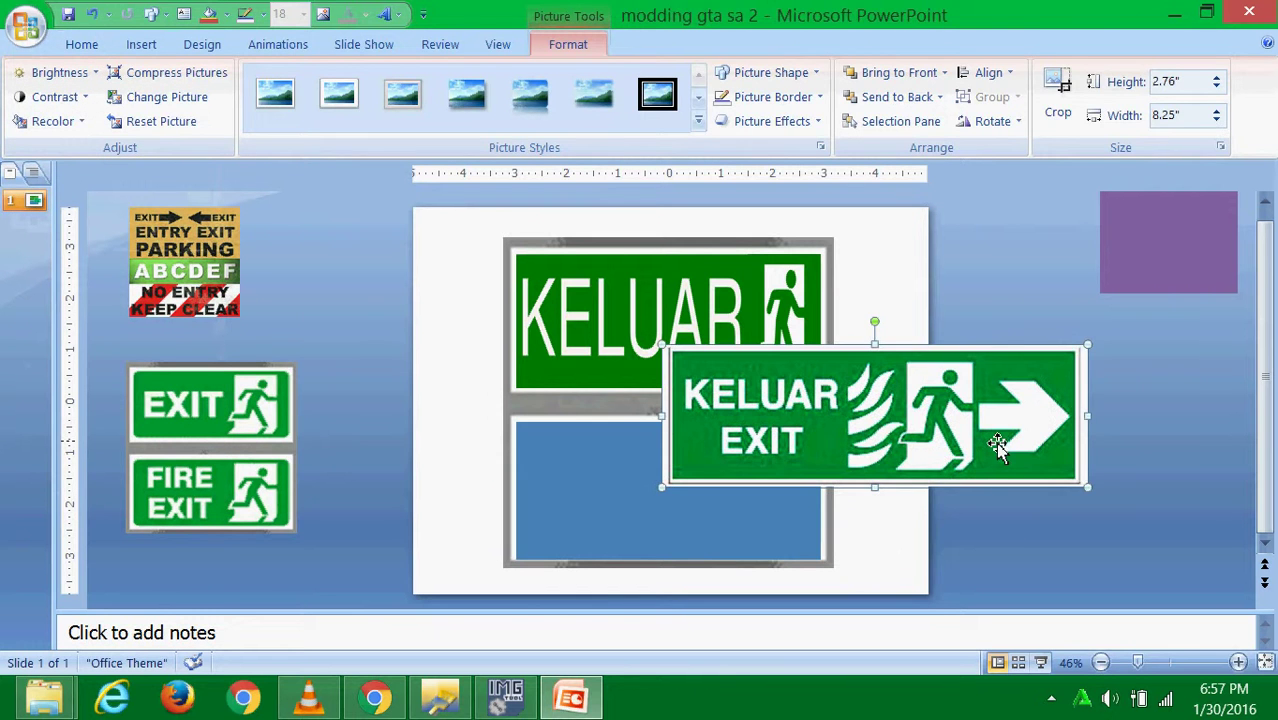
- Save the KELUAR EXIT picture as a JPEG named keluar exit api API in the Harimau Malaya > game > logo2 folder
{"action": "right_click", "coordinate": [996, 450]}
{"action": "left_click", "coordinate": [1047, 376]}
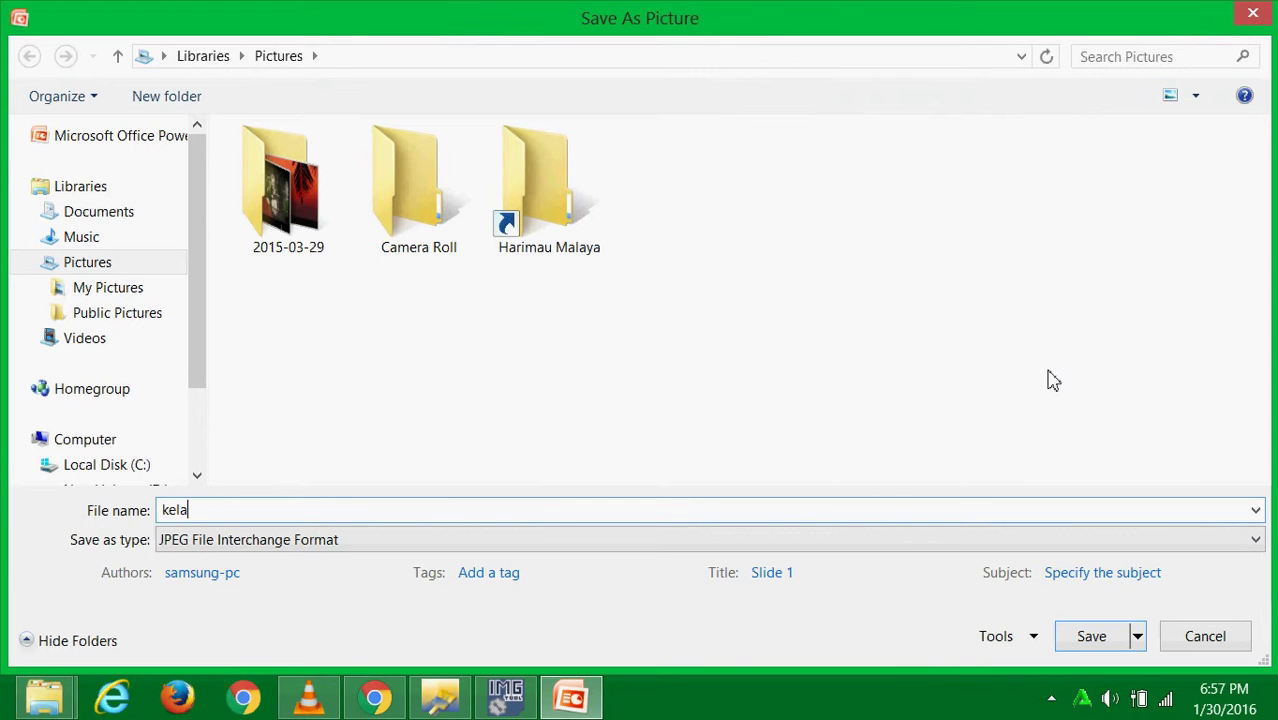
{"action": "double_click", "coordinate": [557, 245]}
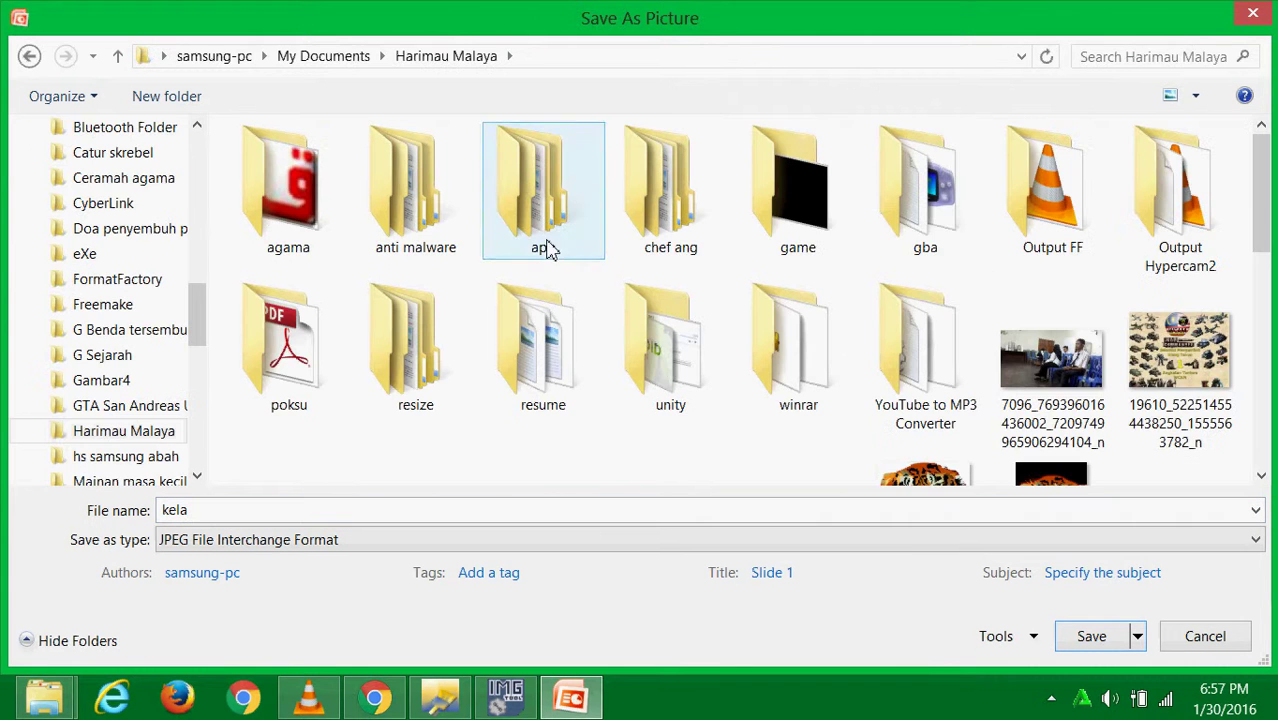
{"action": "double_click", "coordinate": [791, 243]}
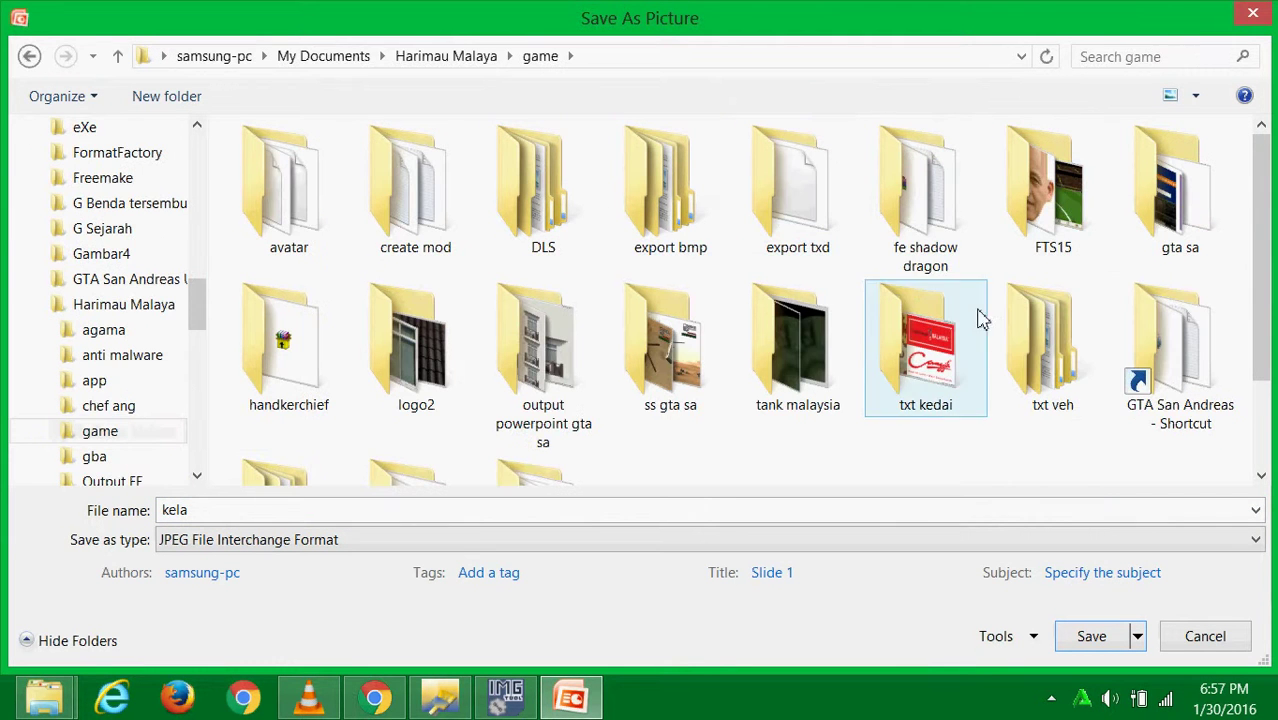
{"action": "double_click", "coordinate": [384, 420]}
{"action": "left_click", "coordinate": [382, 508]}
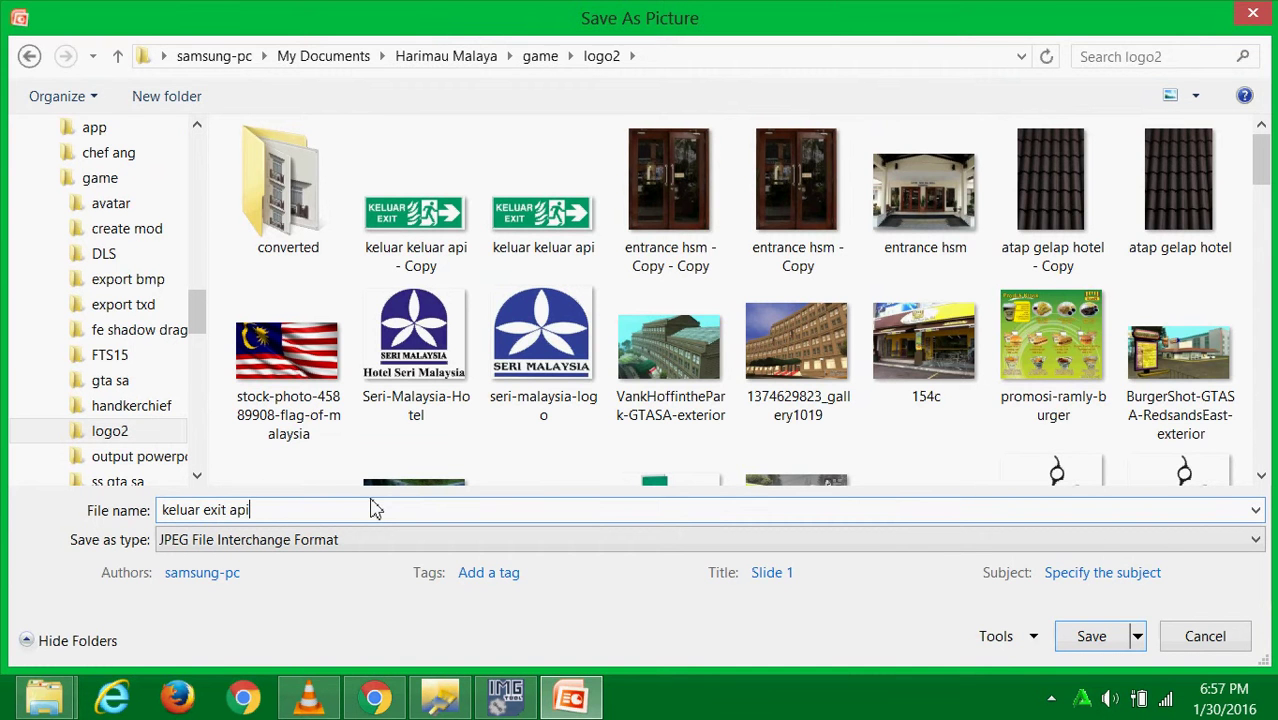
{"action": "key", "text": "Return"}
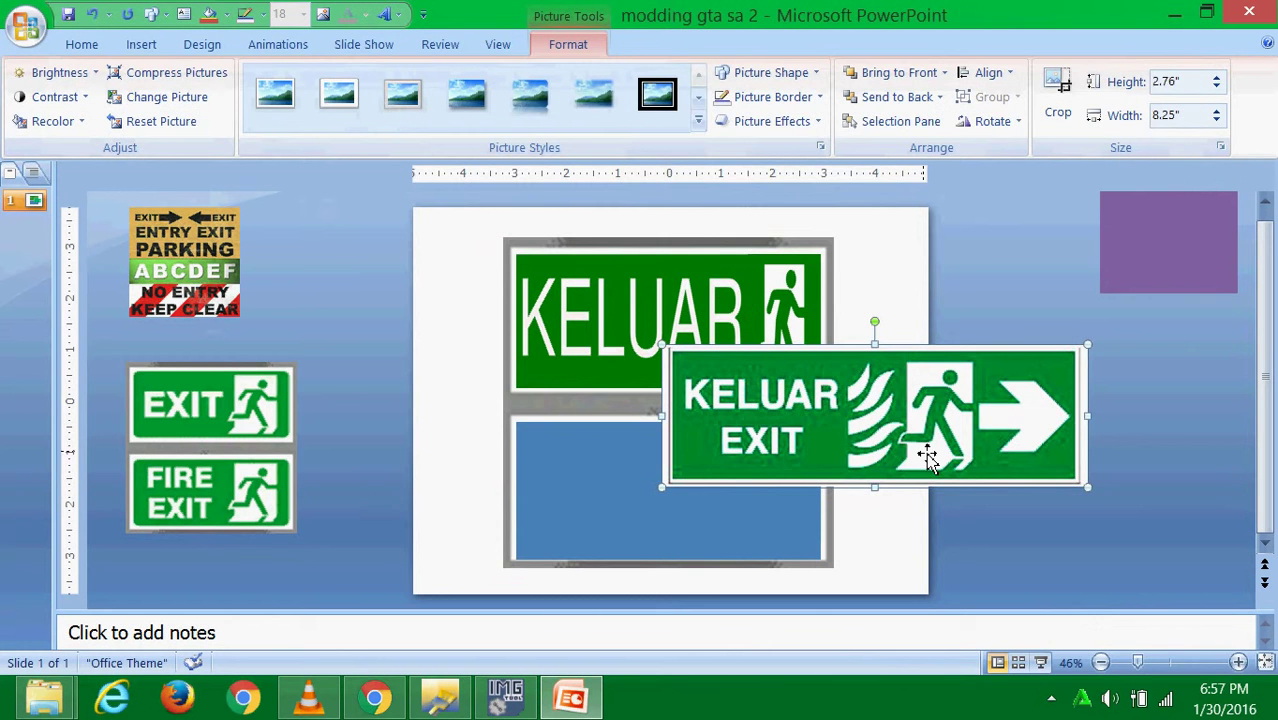
- Delete the KELUAR EXIT picture, start a picture fill for the blue rectangle and duplicate the keluar exit api API file in logo2
{"action": "key", "text": "Delete"}
{"action": "double_click", "coordinate": [564, 466]}
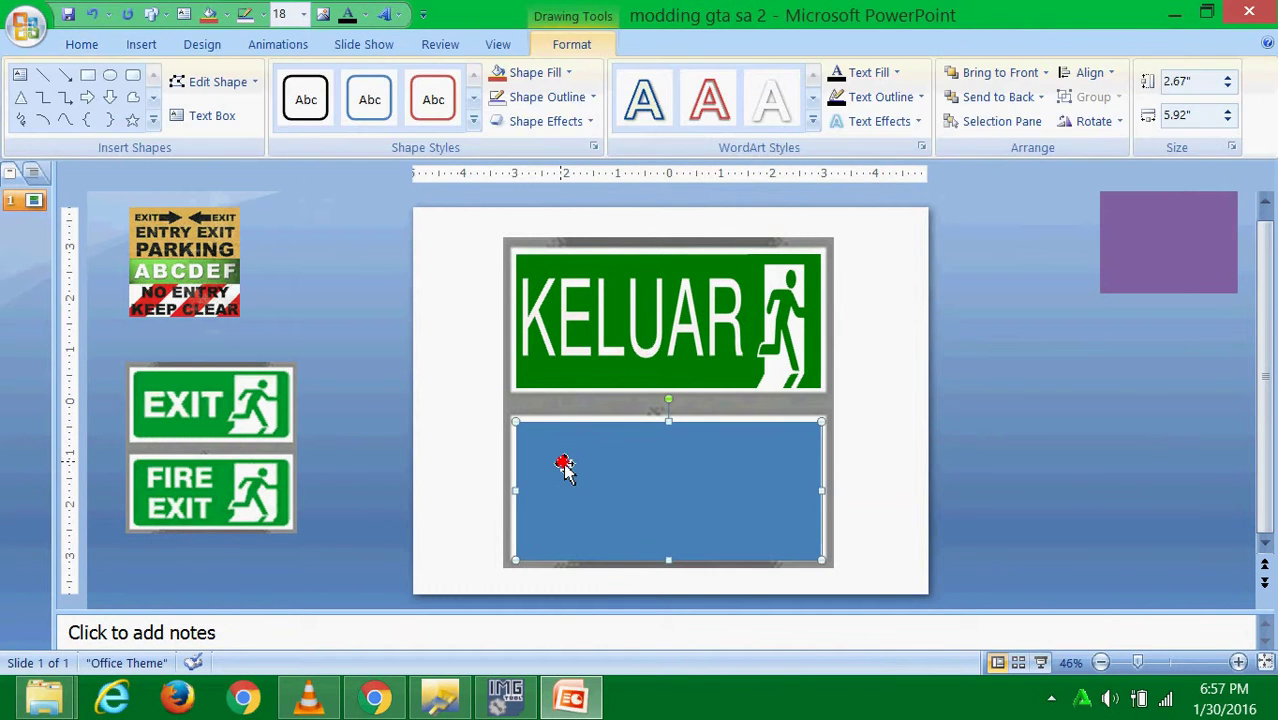
{"action": "left_click", "coordinate": [540, 72]}
{"action": "left_click", "coordinate": [556, 363]}
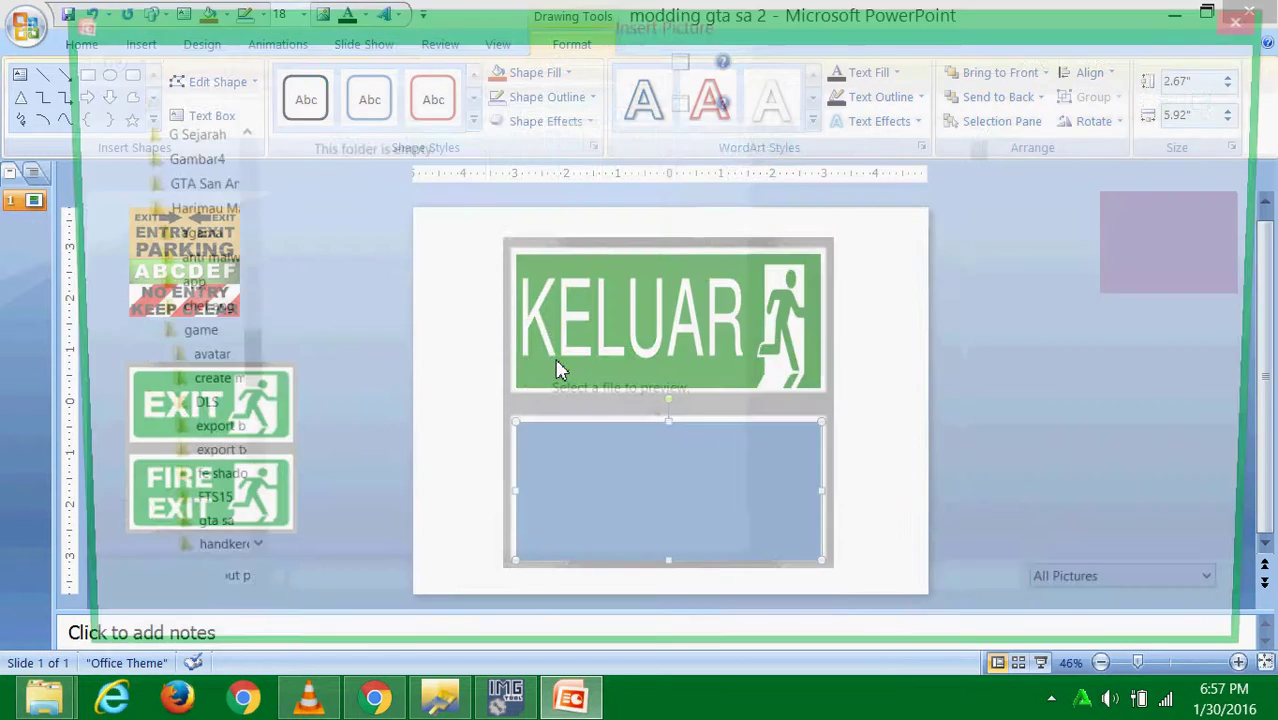
{"action": "left_click", "coordinate": [475, 218]}
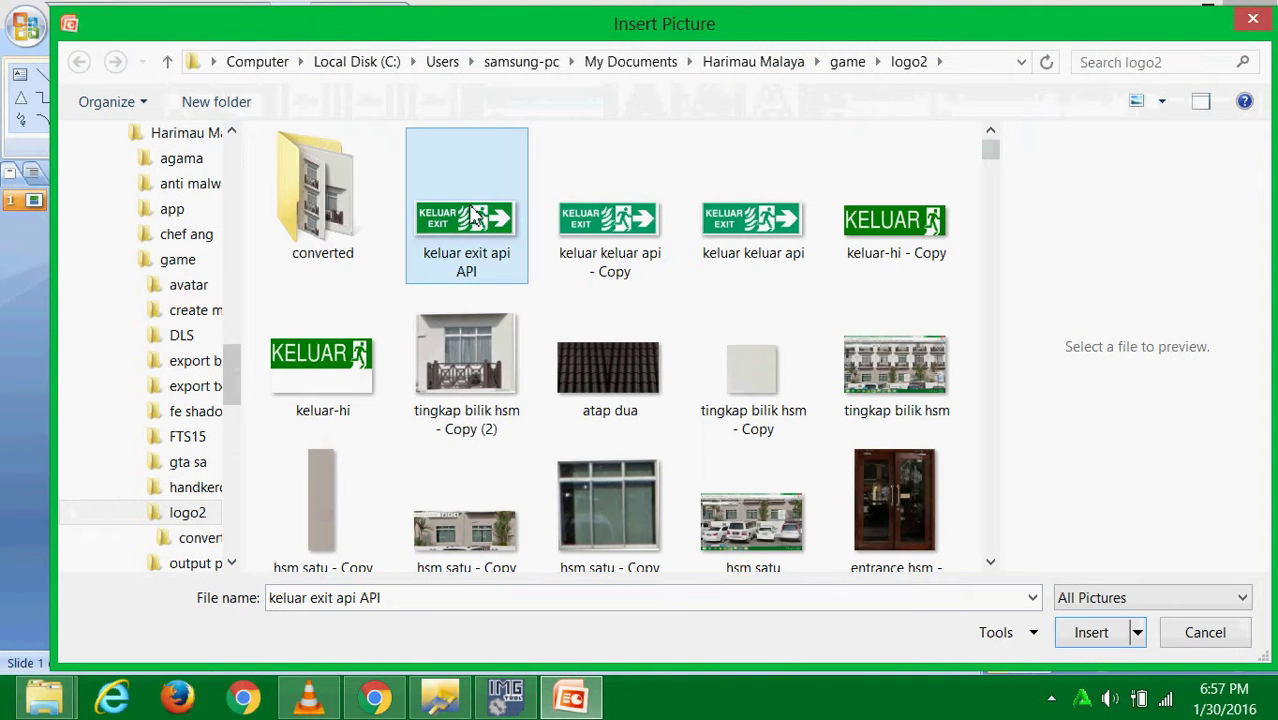
{"action": "key", "text": "ctrl+v"}
- Open keluar exit api API - Copy in Microsoft Office Picture Manager and start cropping it
{"action": "right_click", "coordinate": [485, 220]}
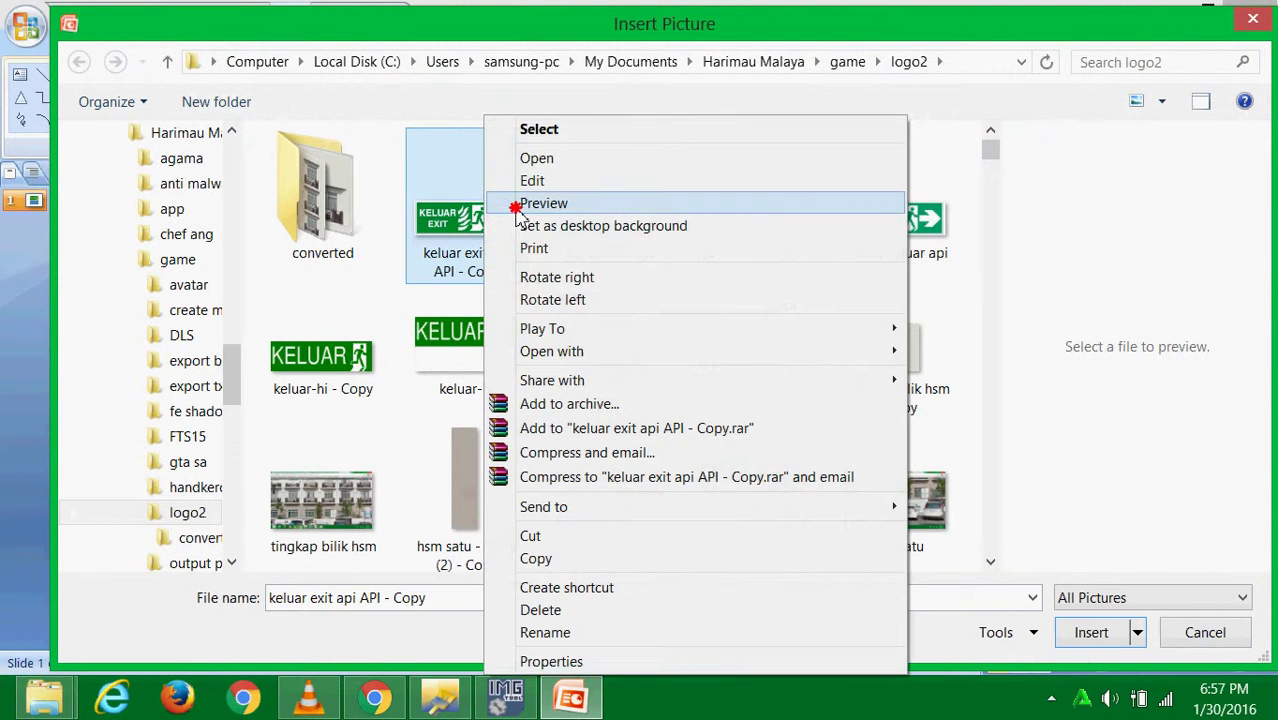
{"action": "left_click", "coordinate": [517, 210]}
{"action": "left_click", "coordinate": [608, 72]}
{"action": "left_click", "coordinate": [1152, 407]}
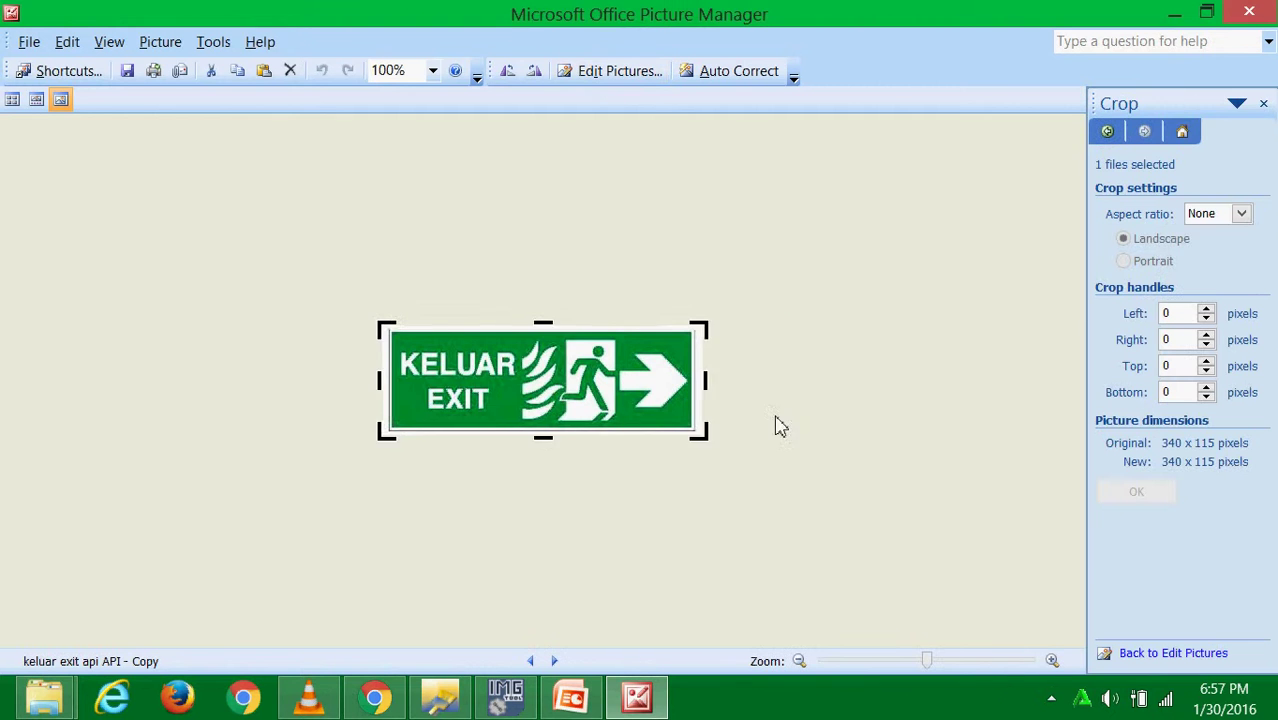
- Crop the sign's white border by 10 px left, 13 px right, 7 px top and 9 px bottom, and save the picture on closing
{"action": "scroll", "coordinate": [642, 434], "scroll_direction": "up", "scroll_amount": 5}
{"action": "left_click_drag", "start_coordinate": [545, 246], "coordinate": [547, 263]}
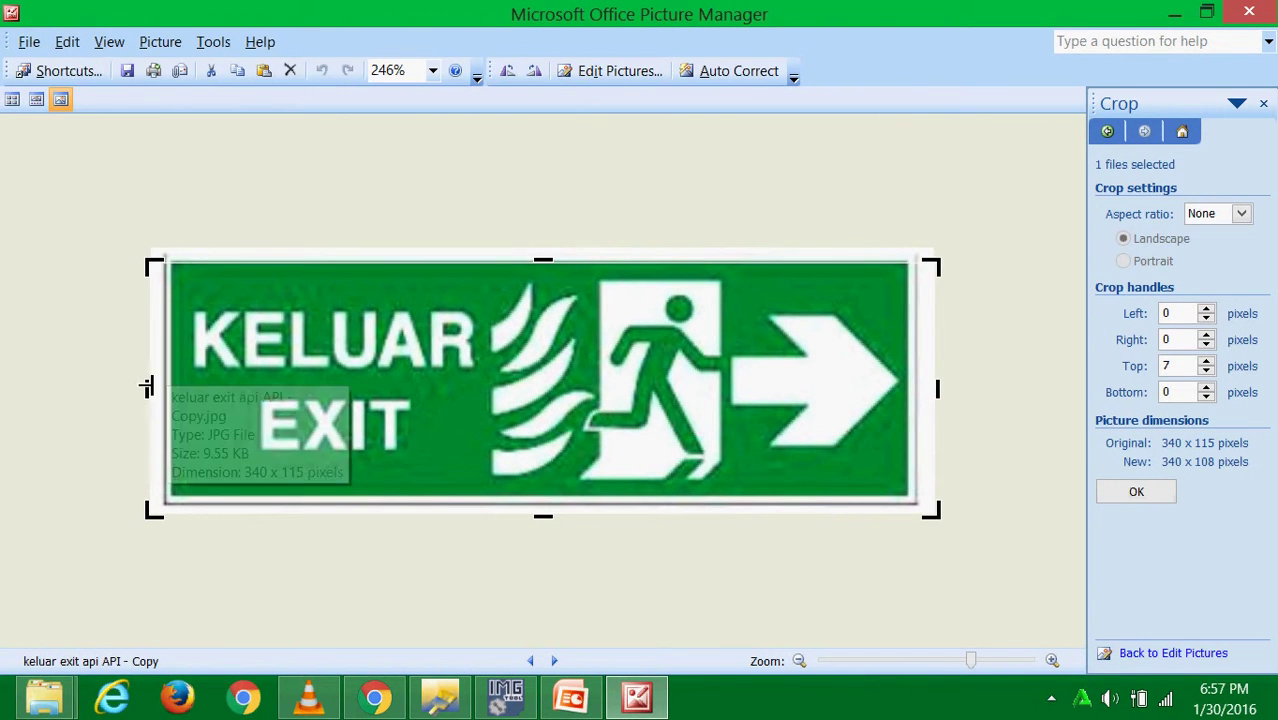
{"action": "left_click_drag", "start_coordinate": [150, 380], "coordinate": [171, 387]}
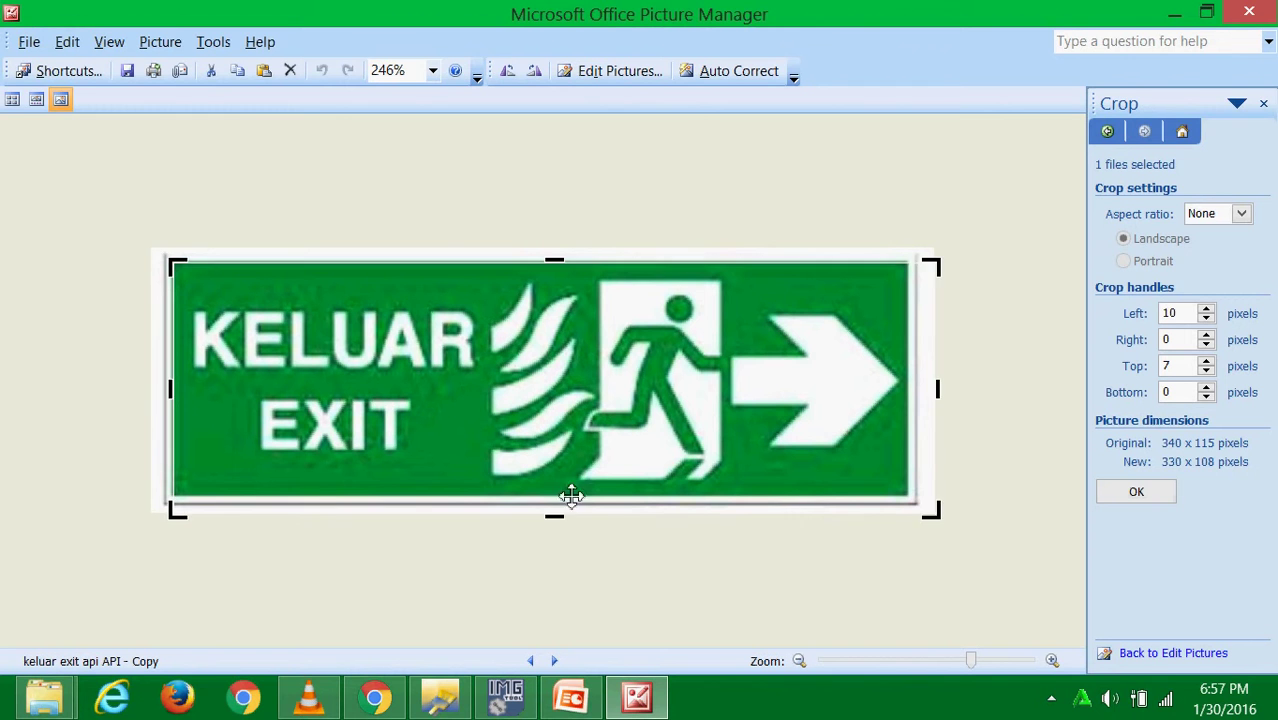
{"action": "left_click_drag", "start_coordinate": [557, 518], "coordinate": [560, 499]}
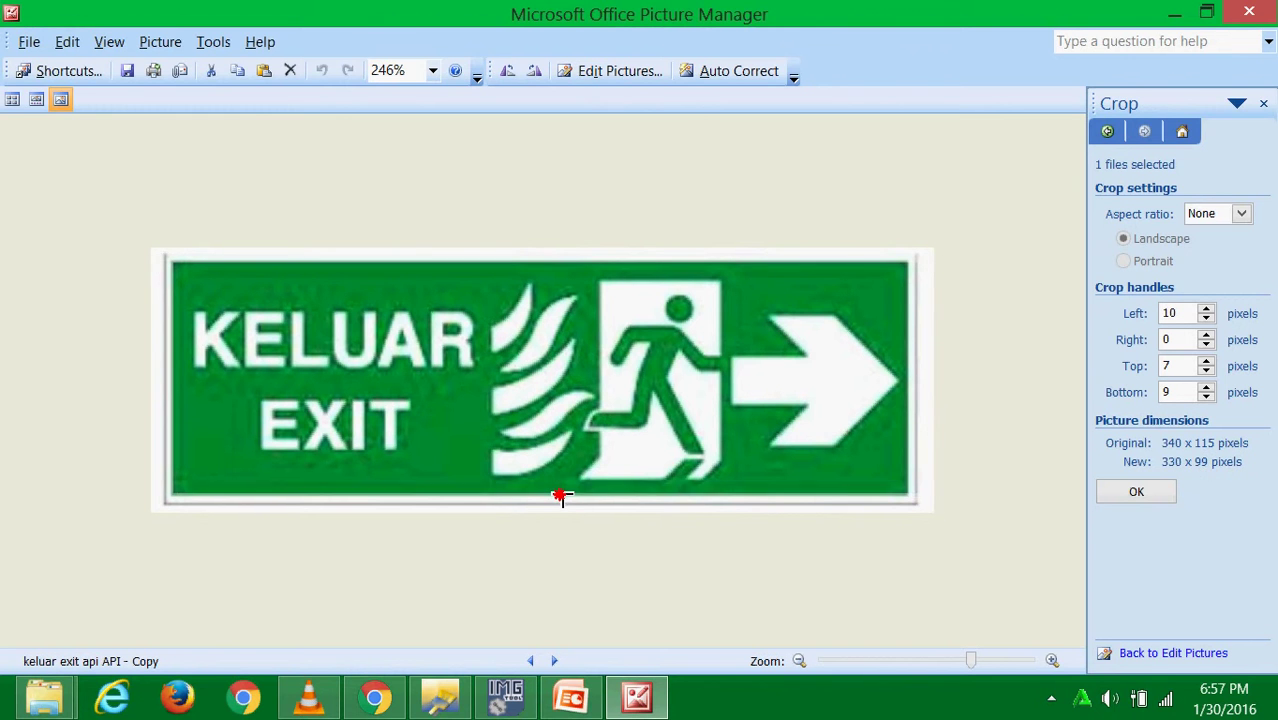
{"action": "left_click_drag", "start_coordinate": [941, 399], "coordinate": [908, 392]}
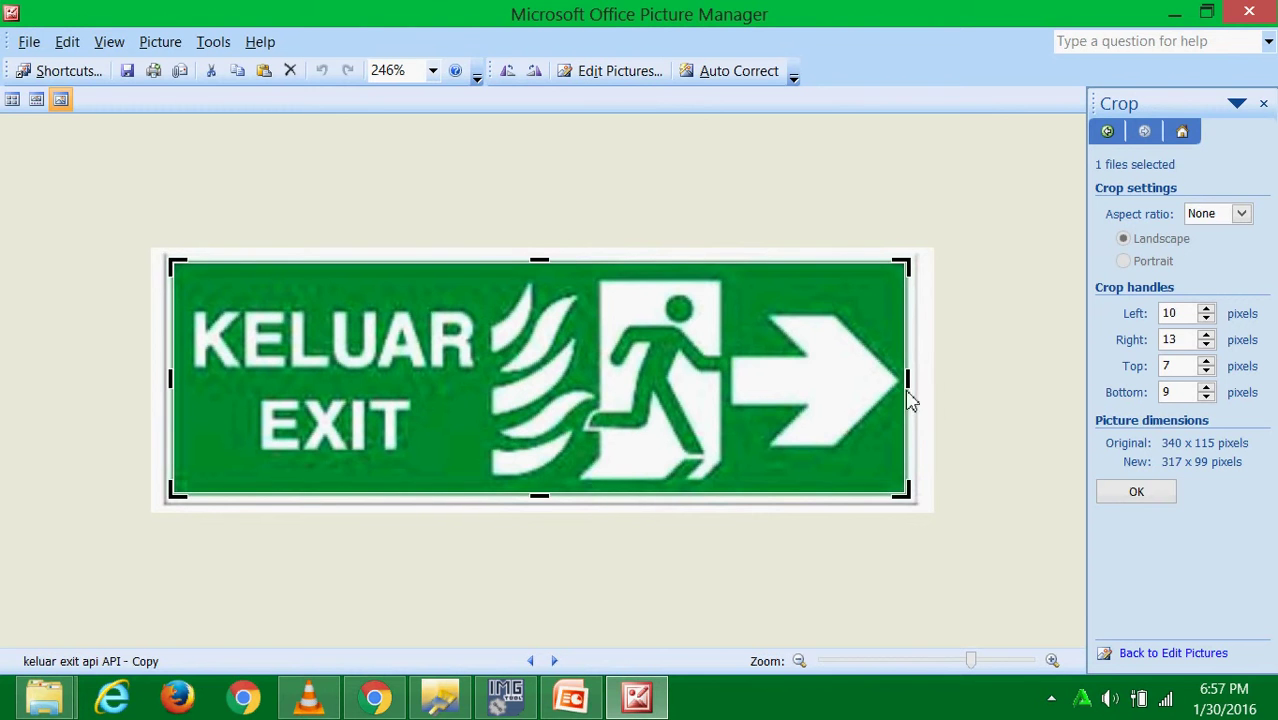
{"action": "left_click", "coordinate": [1136, 492]}
{"action": "left_click", "coordinate": [1249, 11]}
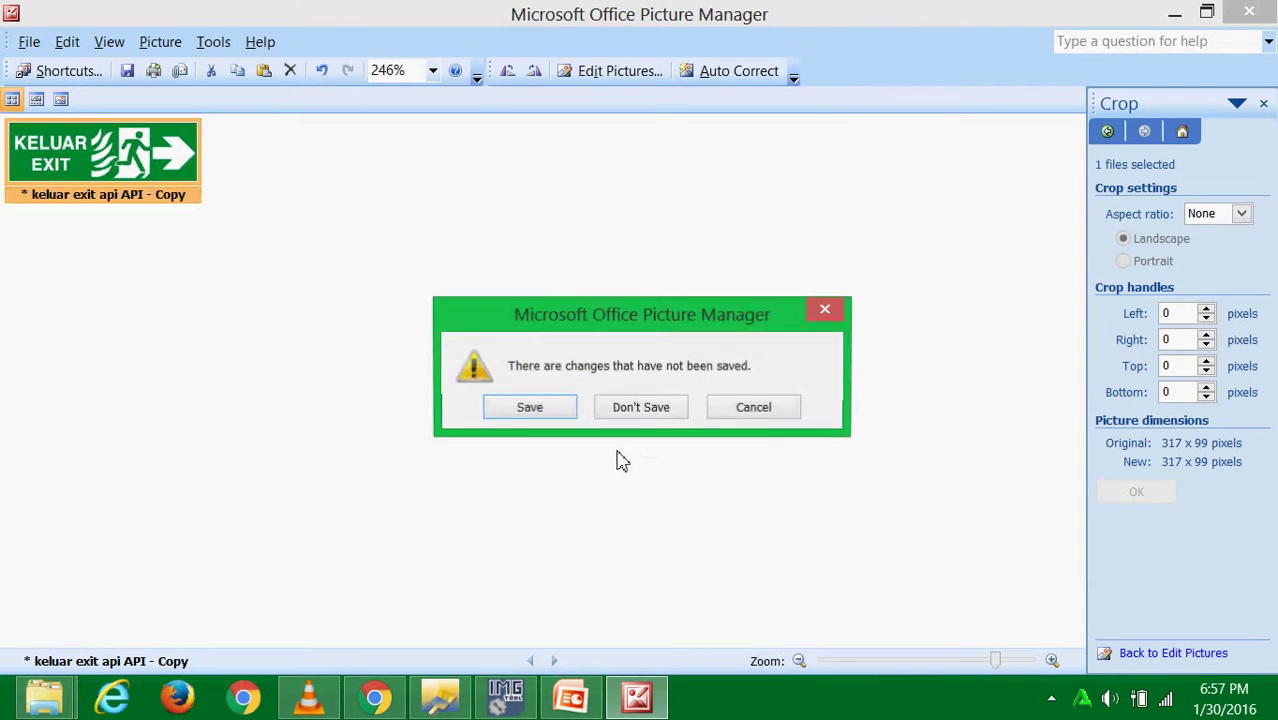
{"action": "left_click", "coordinate": [528, 405]}
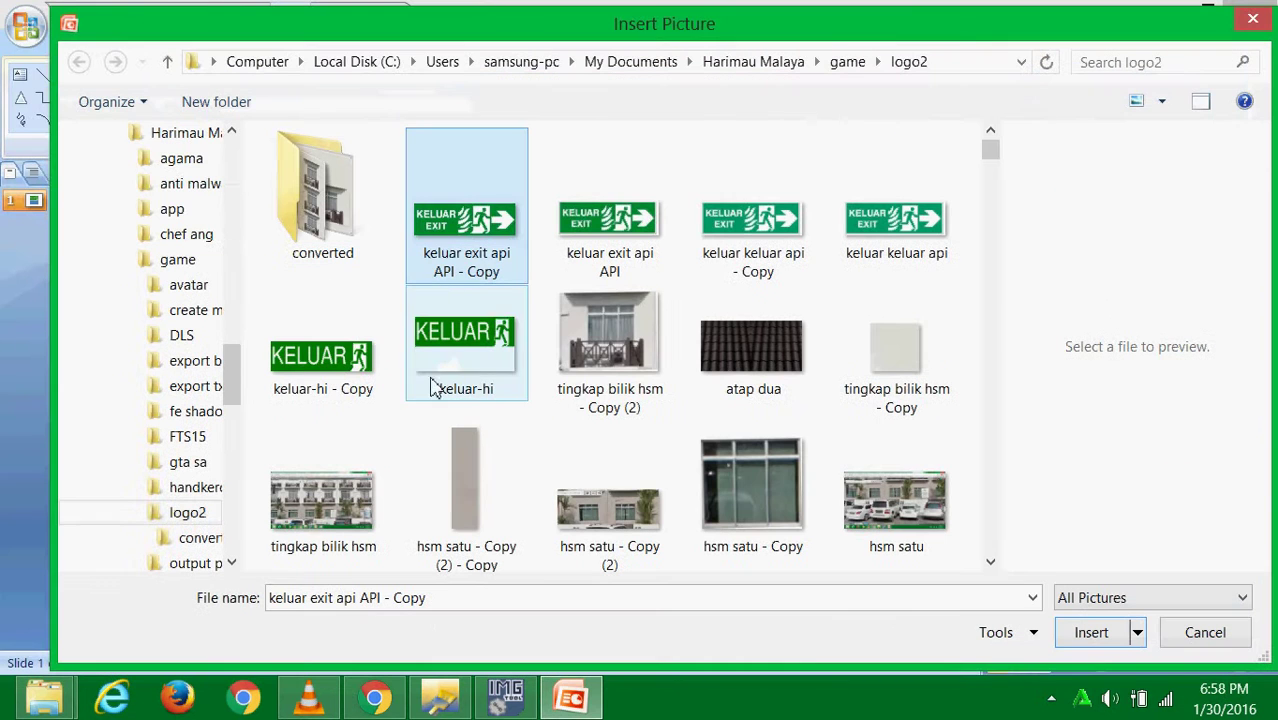
- Refresh the logo2 folder and fill the blue rectangle with the cropped keluar exit api API - Copy picture
{"action": "right_click", "coordinate": [543, 258]}
{"action": "left_click", "coordinate": [570, 325]}
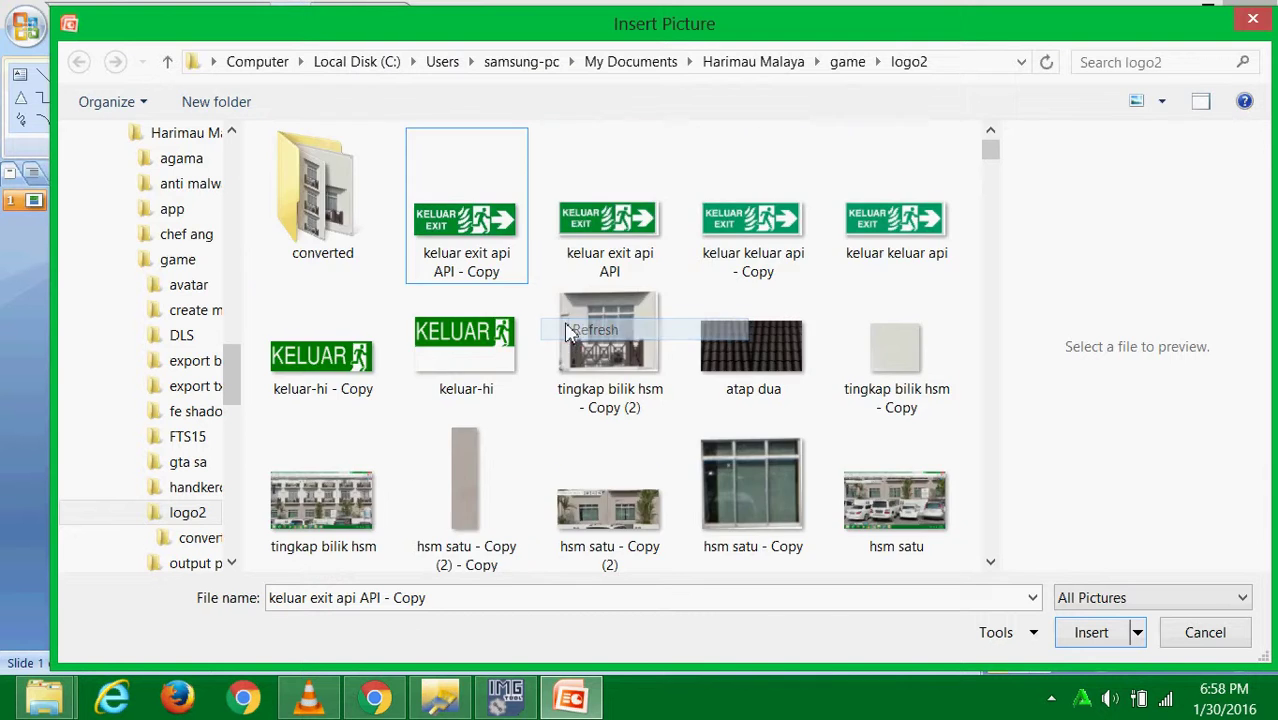
{"action": "double_click", "coordinate": [495, 245]}
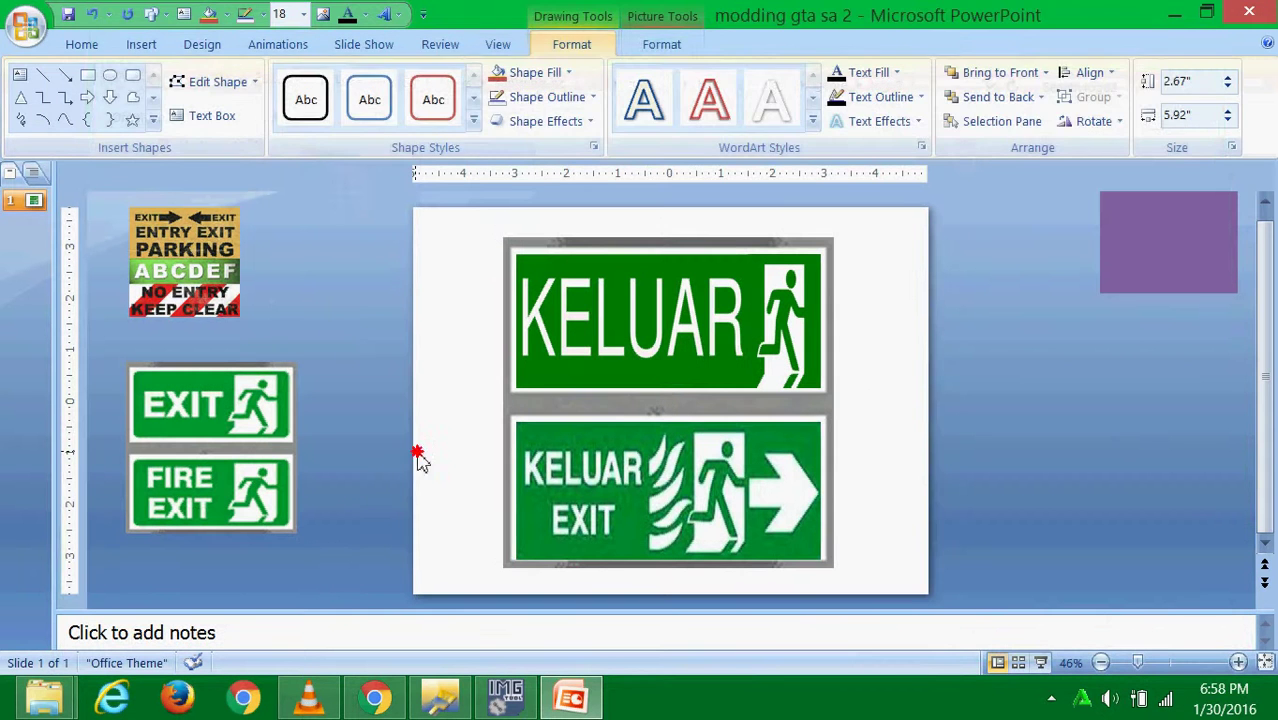
{"action": "left_click", "coordinate": [414, 455]}
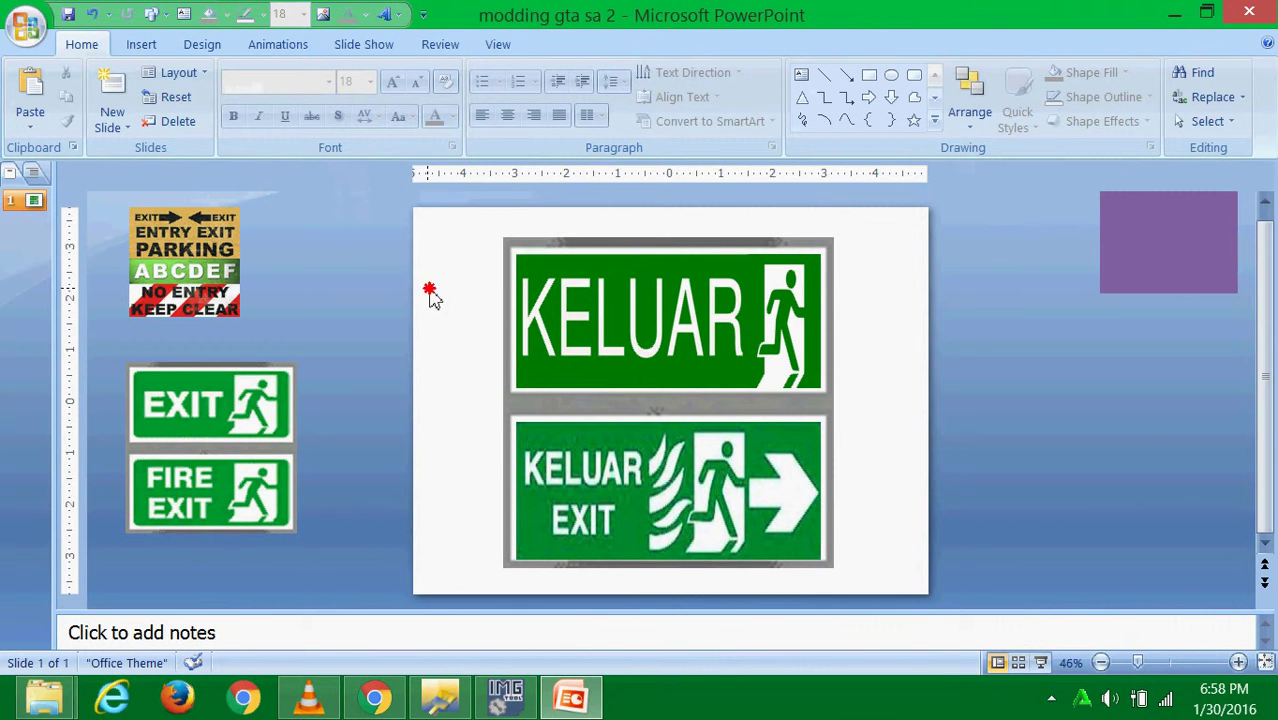
- Group the grey sign frame with its KELUAR and KELUAR EXIT panels, leaving out the two reference pictures beside the slide
{"action": "key", "text": "ctrl+a"}
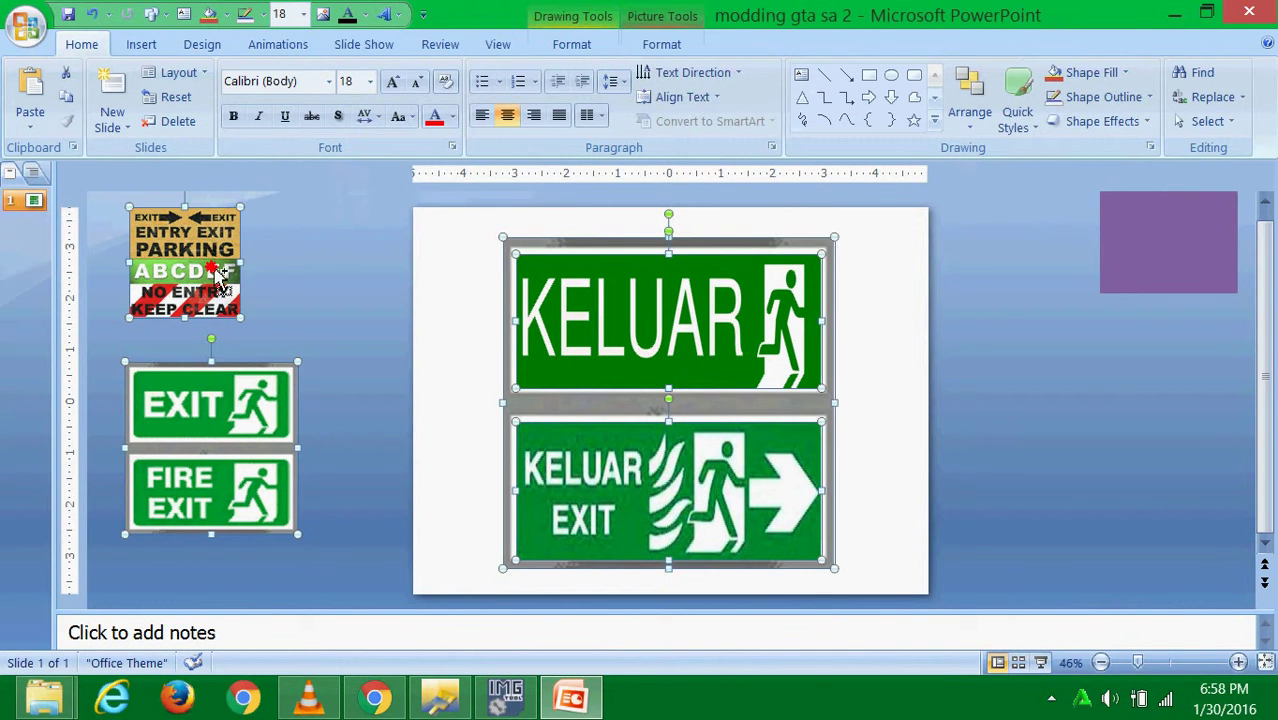
{"action": "left_click", "coordinate": [218, 275], "text": "shift"}
{"action": "left_click", "coordinate": [245, 420], "text": "shift"}
{"action": "key", "text": "shift+F10"}
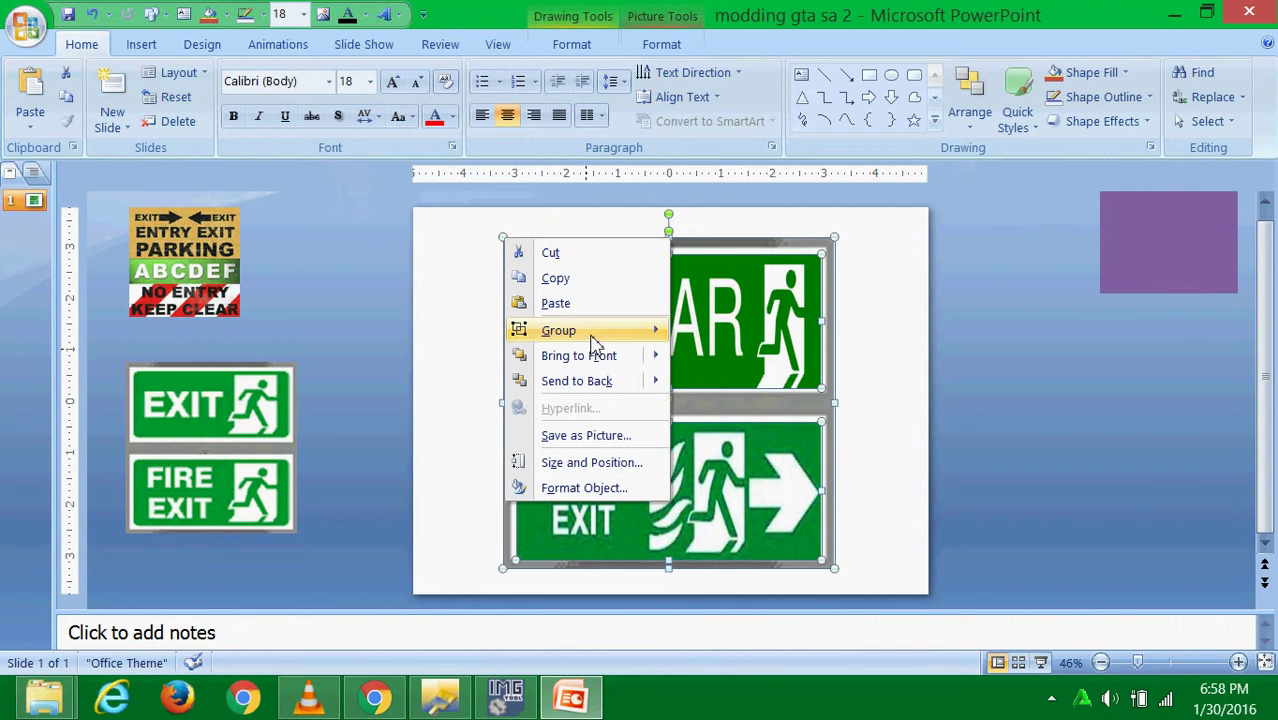
{"action": "mouse_move", "coordinate": [594, 334]}
{"action": "left_click", "coordinate": [723, 332]}
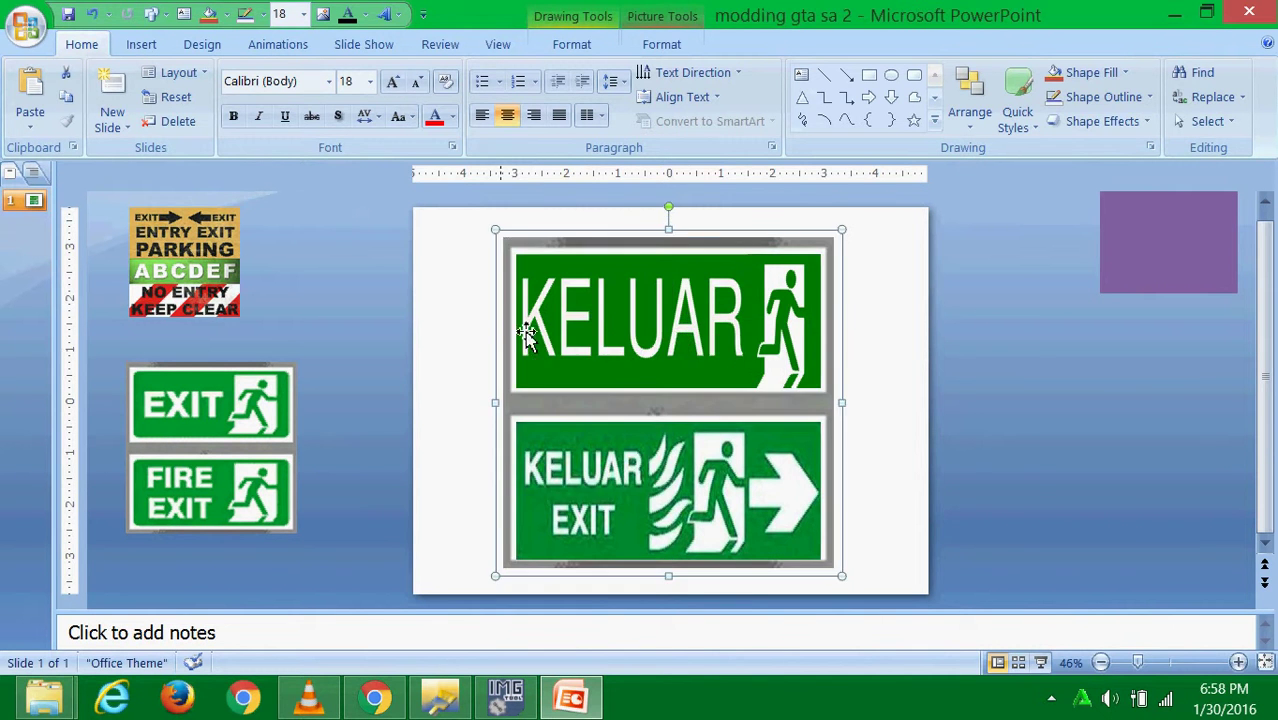
- Save the grouped sign as a PNG picture named sign keluar airport in the output powerpoint gta sa folder
{"action": "left_click_drag", "start_coordinate": [651, 333], "coordinate": [846, 343]}
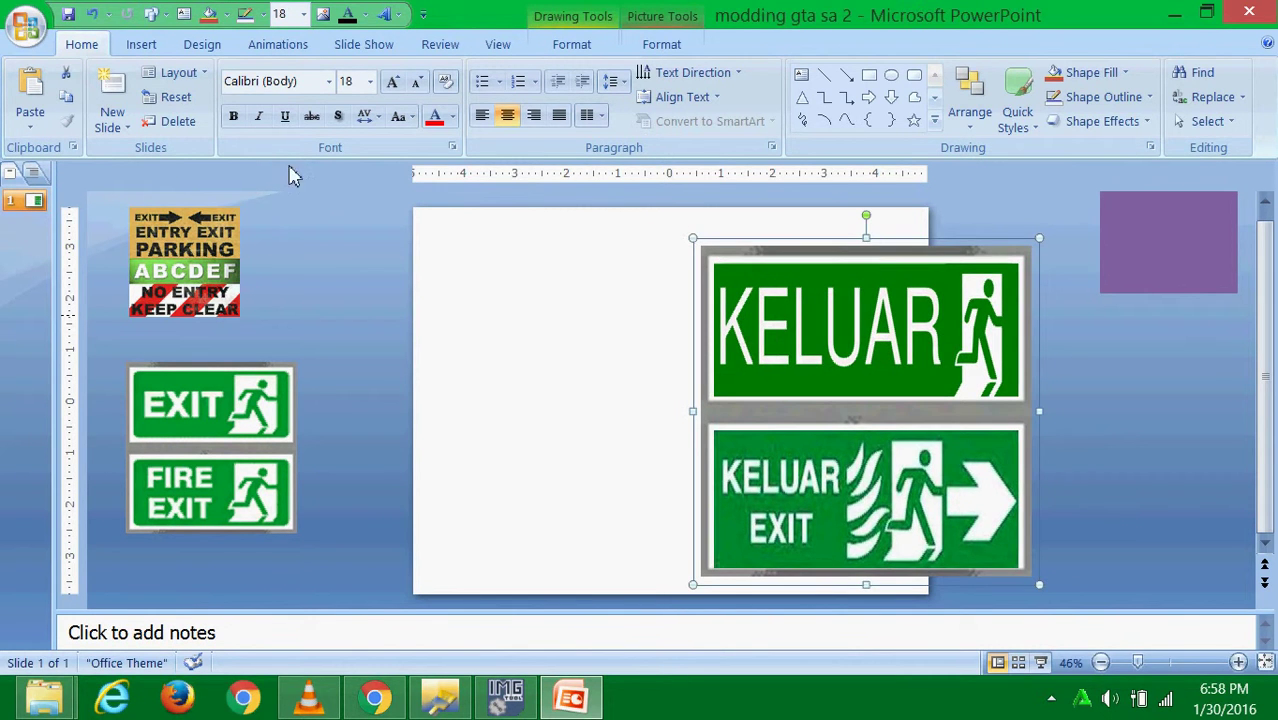
{"action": "left_click", "coordinate": [91, 14]}
{"action": "right_click", "coordinate": [572, 322]}
{"action": "left_click", "coordinate": [615, 512]}
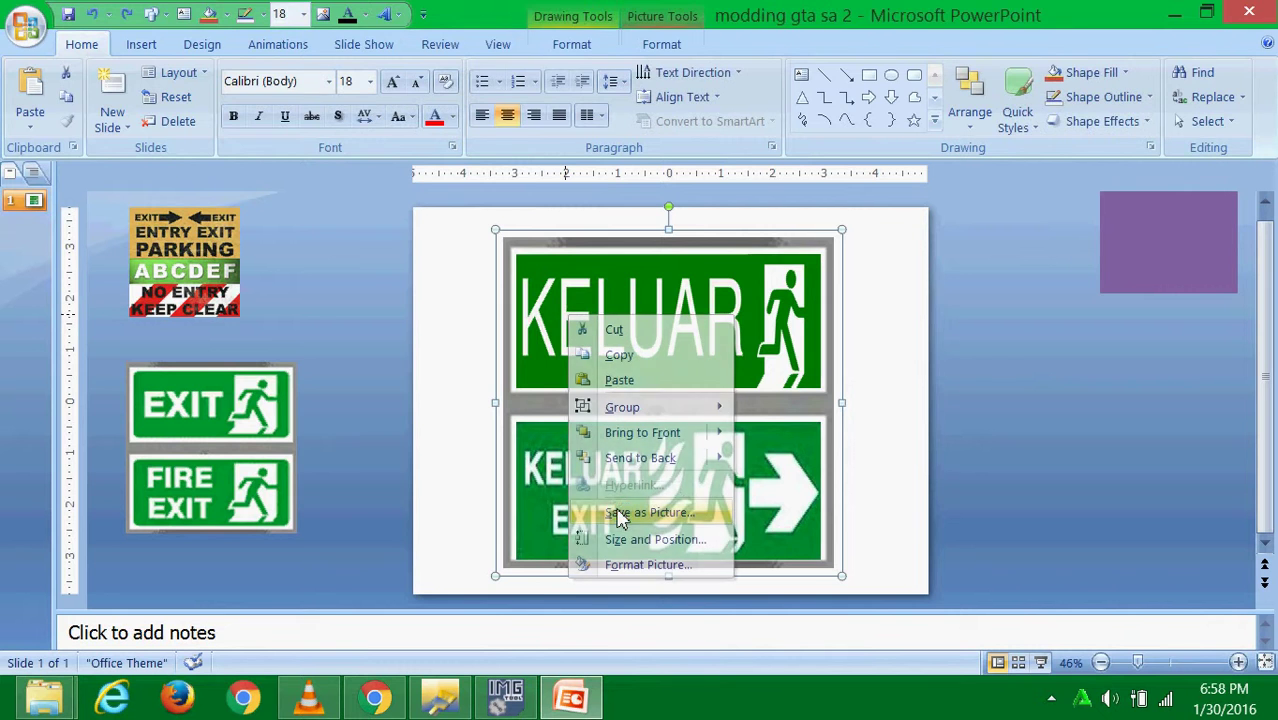
{"action": "type", "text": "sign keluar airport"}
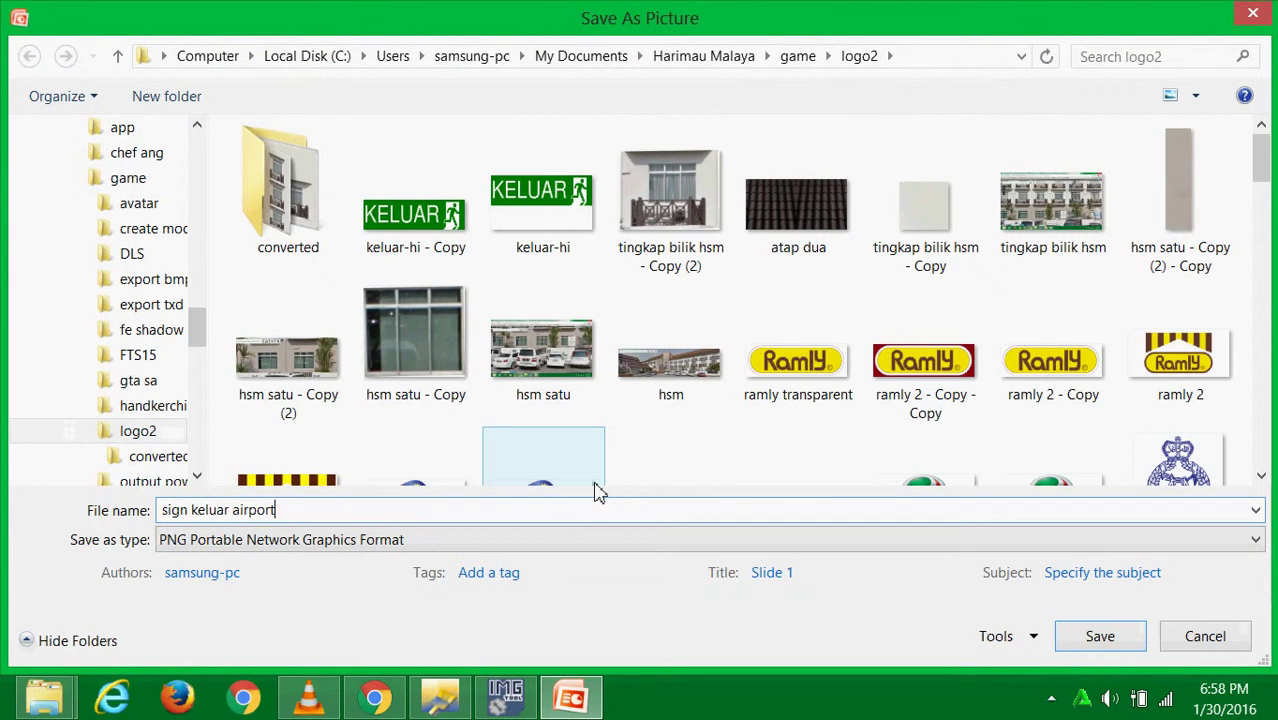
{"action": "left_click", "coordinate": [829, 56]}
{"action": "left_click", "coordinate": [908, 316]}
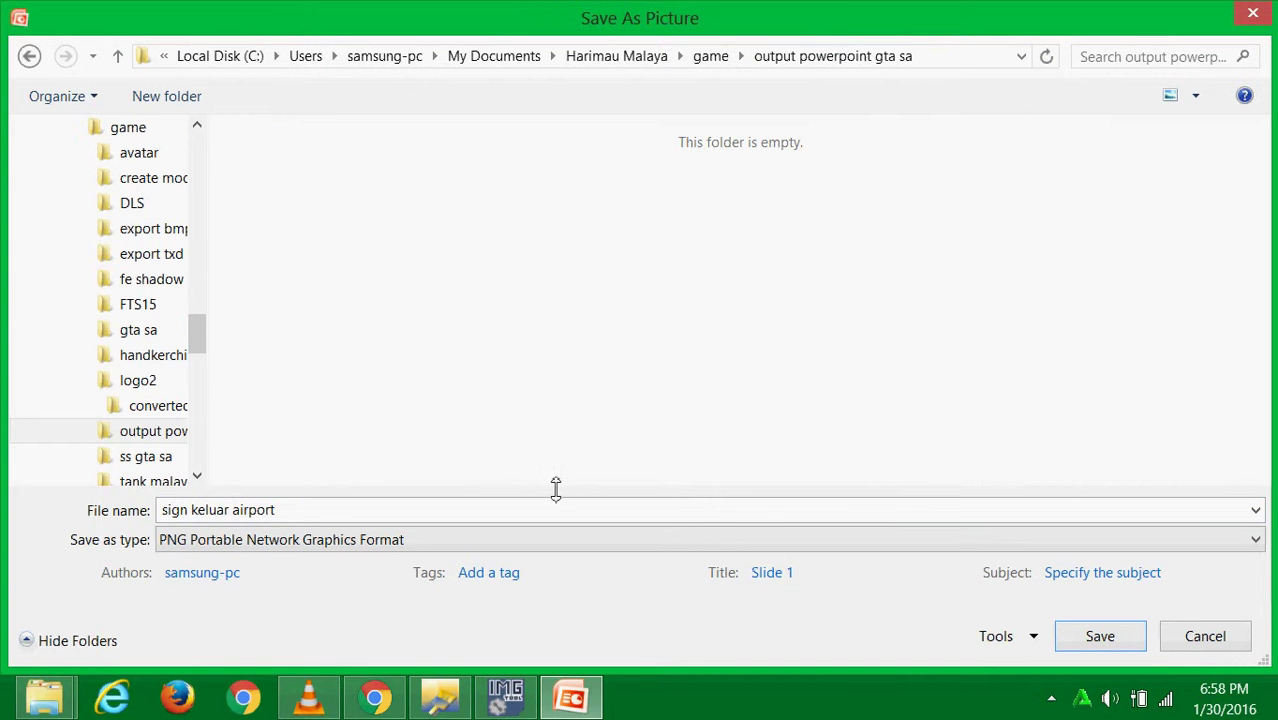
{"action": "left_click", "coordinate": [1097, 637]}
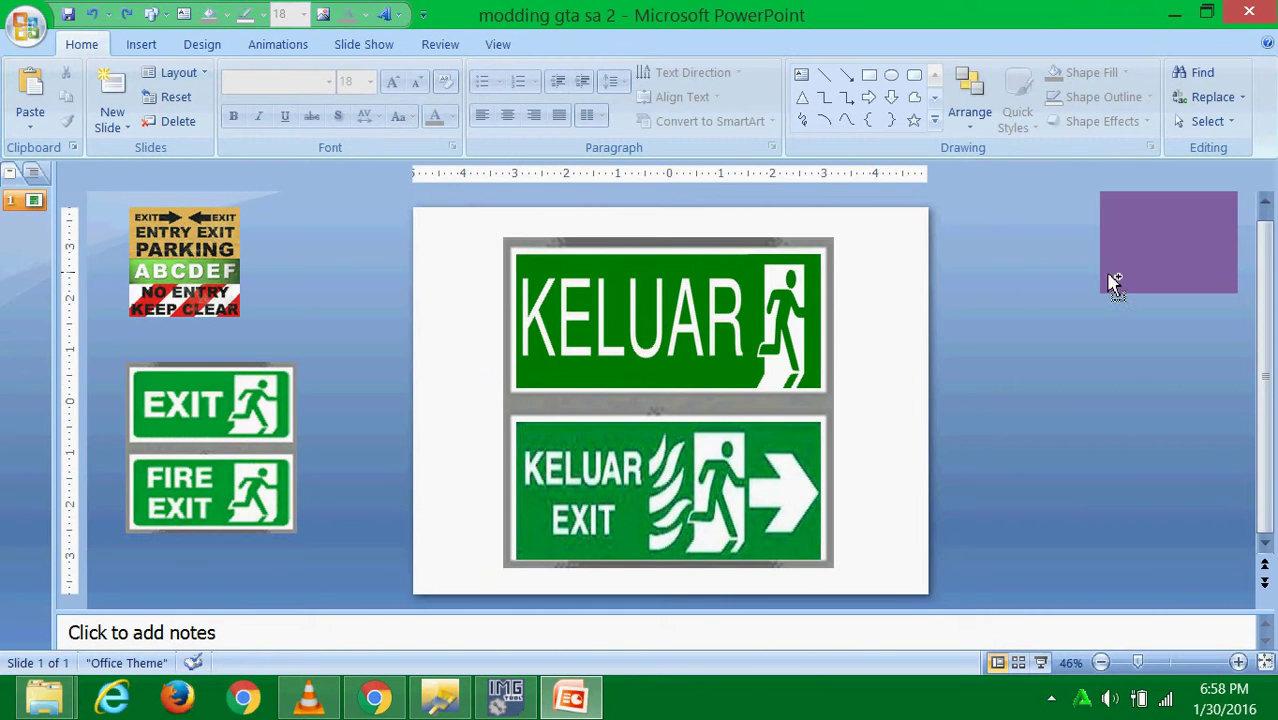
- Check the ws_fireexit texture's size in TXD Workshop and switch to the PicResize page in Chrome
{"action": "left_click", "coordinate": [1174, 16]}
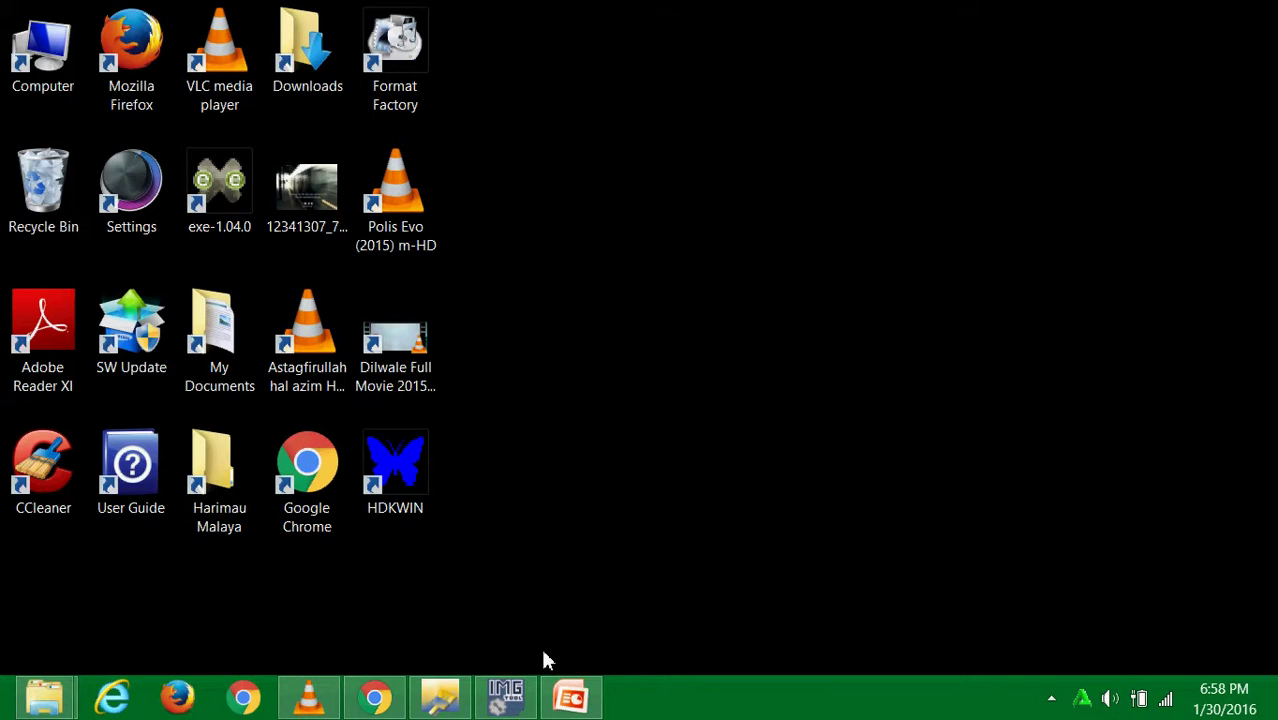
{"action": "left_click", "coordinate": [440, 697]}
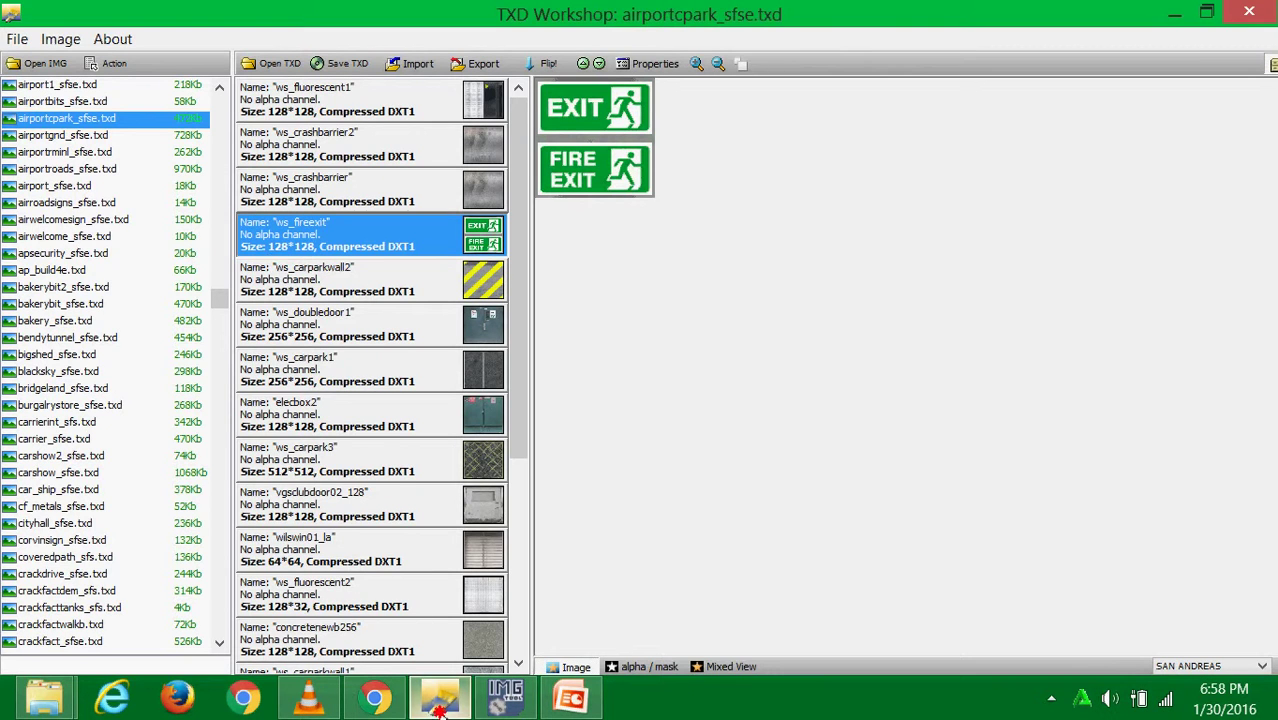
{"action": "left_click", "coordinate": [440, 697]}
{"action": "left_click", "coordinate": [374, 697]}
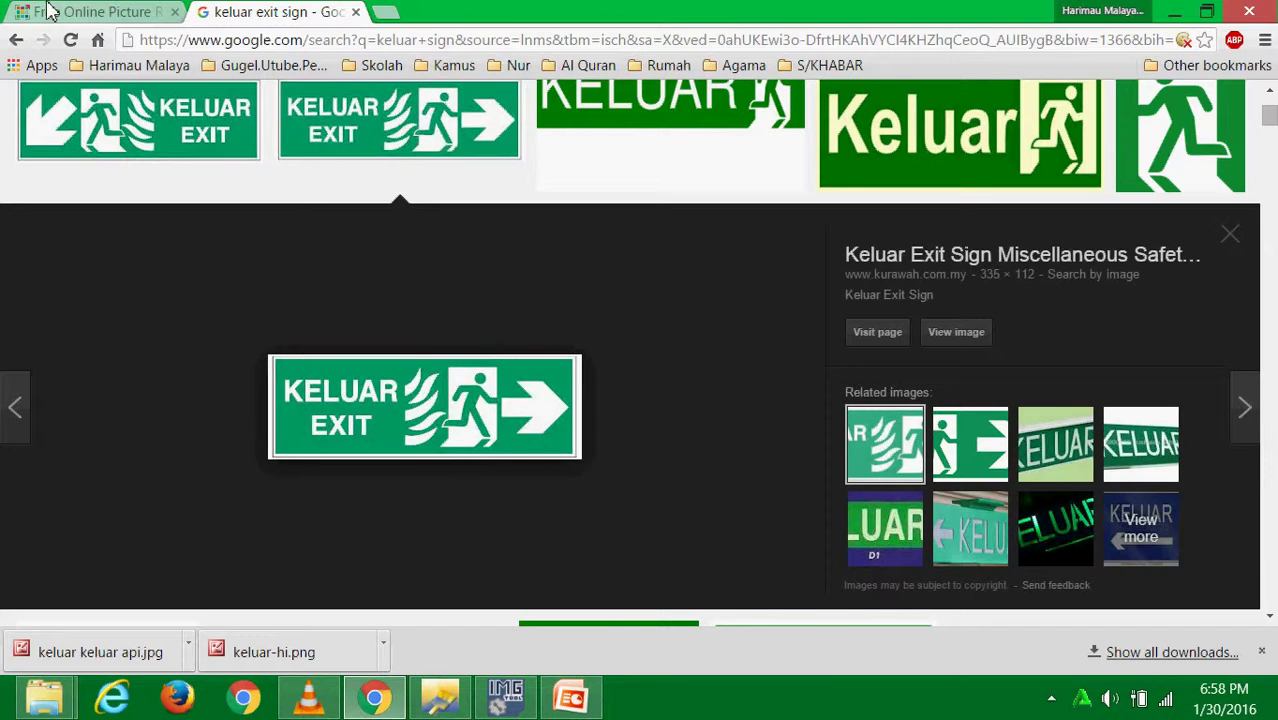
{"action": "key", "text": "ctrl+shift+Tab"}
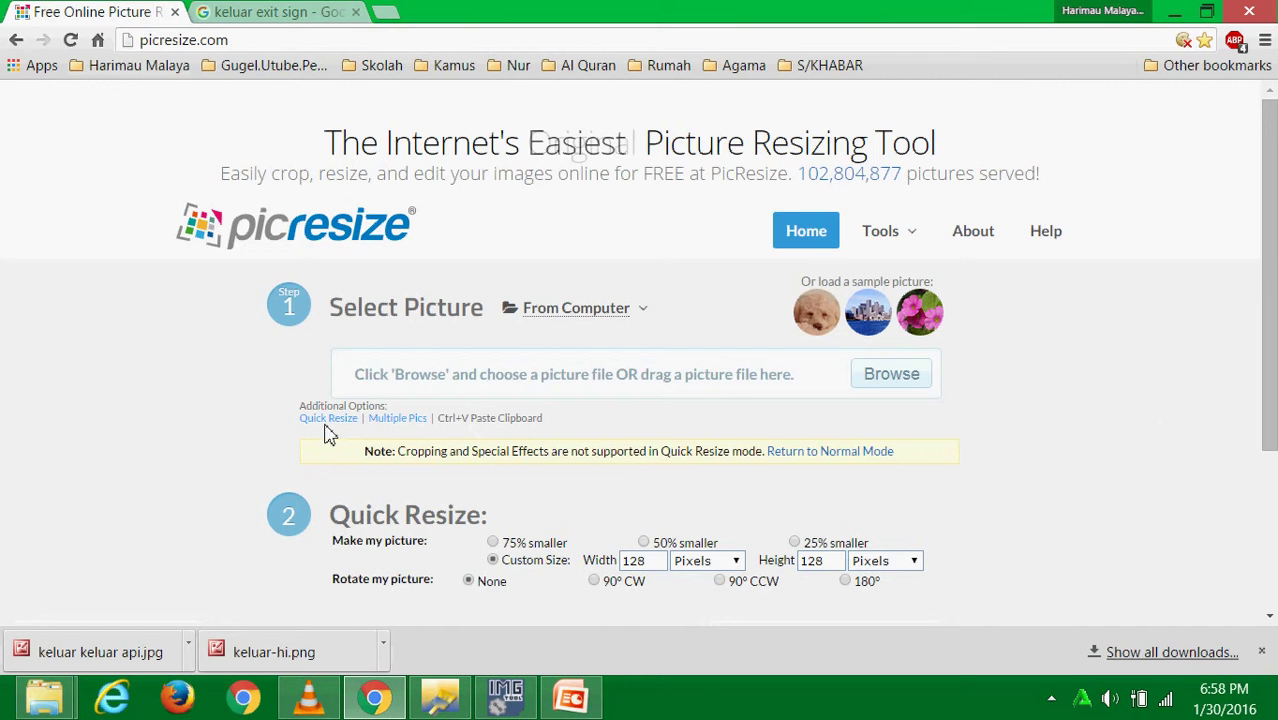
- Load sign keluar airport.png from the game > output powerpoint gta sa folder as the picture to resize
{"action": "left_click", "coordinate": [889, 374]}
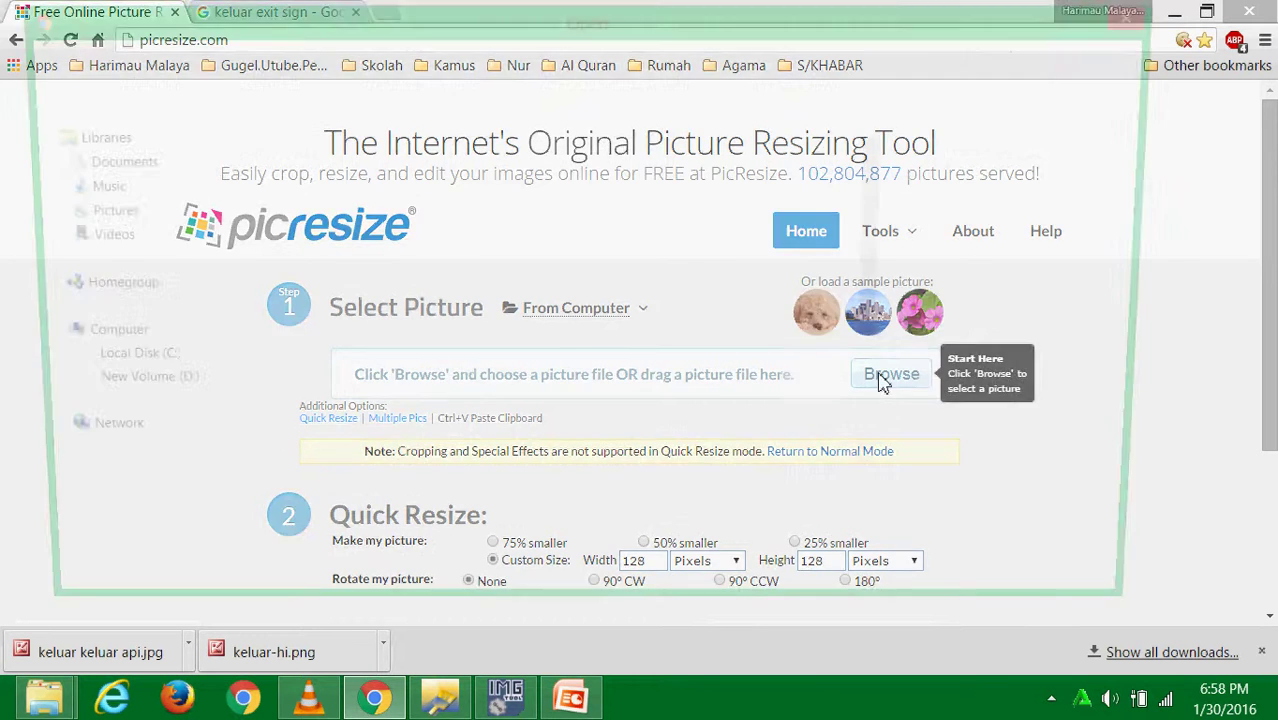
{"action": "left_click", "coordinate": [615, 360]}
{"action": "double_click", "coordinate": [615, 360]}
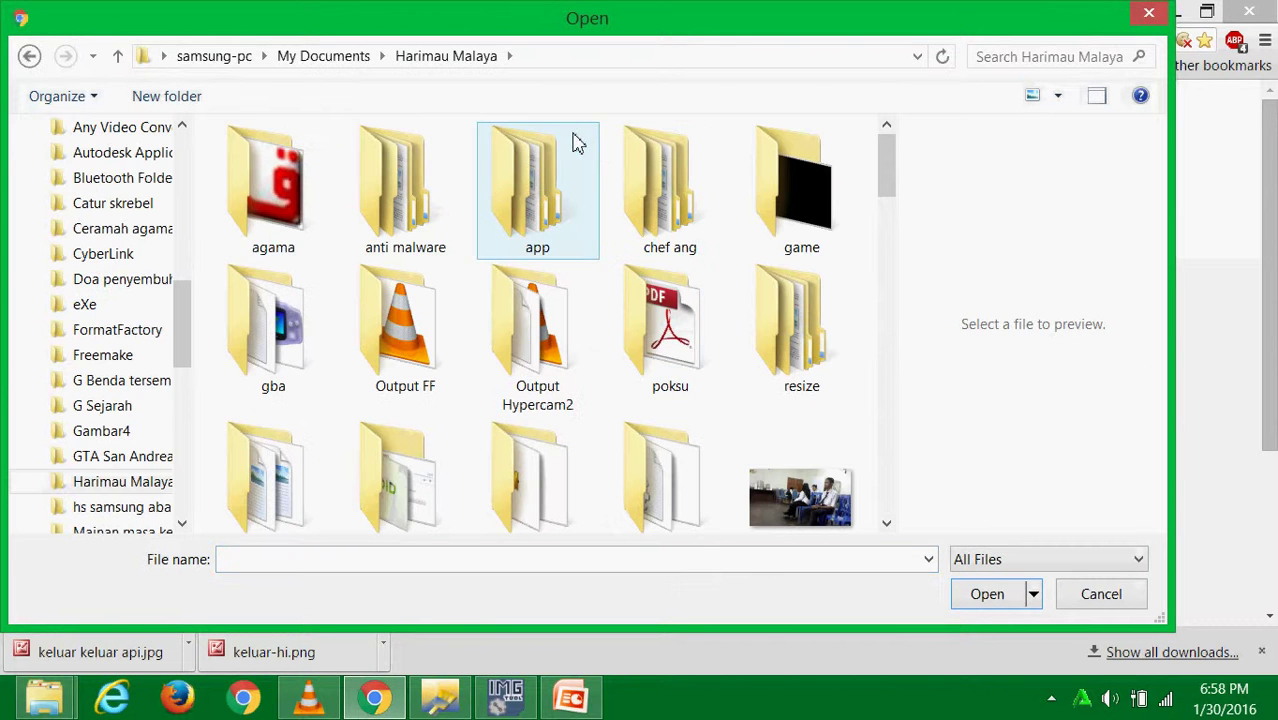
{"action": "left_click", "coordinate": [511, 58]}
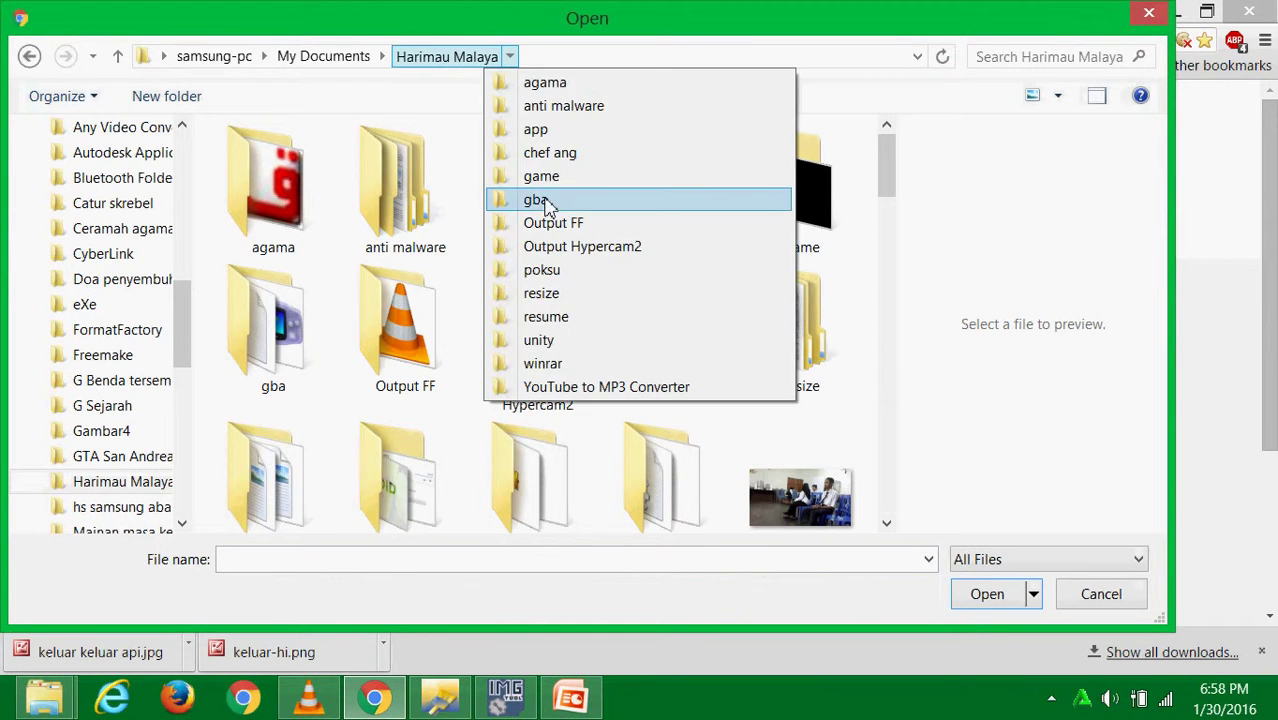
{"action": "left_click", "coordinate": [547, 180]}
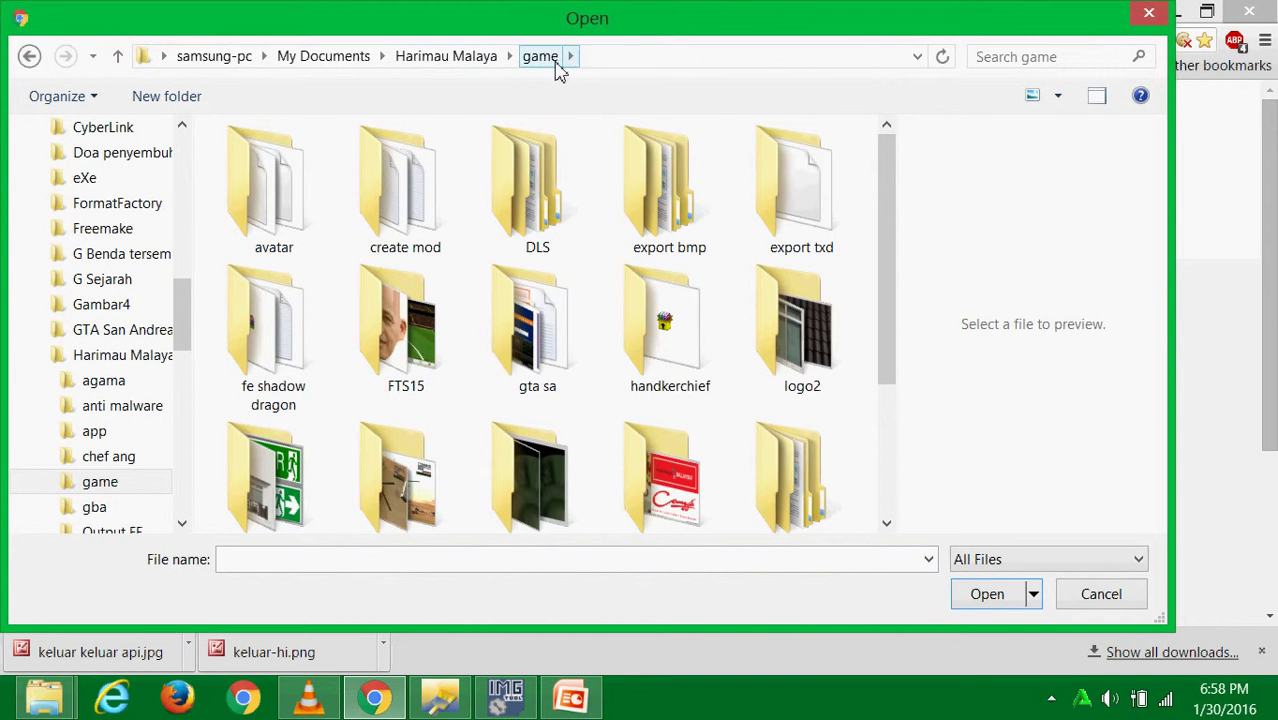
{"action": "left_click", "coordinate": [570, 57]}
{"action": "left_click", "coordinate": [642, 318]}
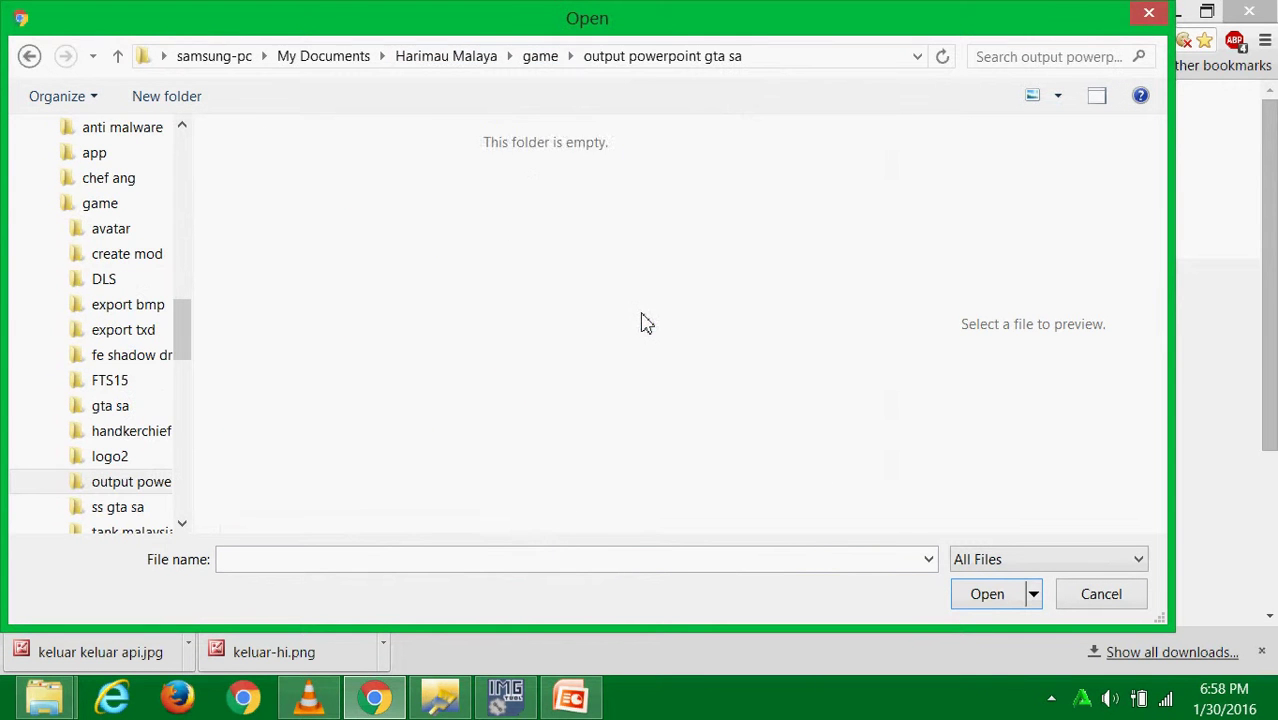
{"action": "left_click", "coordinate": [304, 212]}
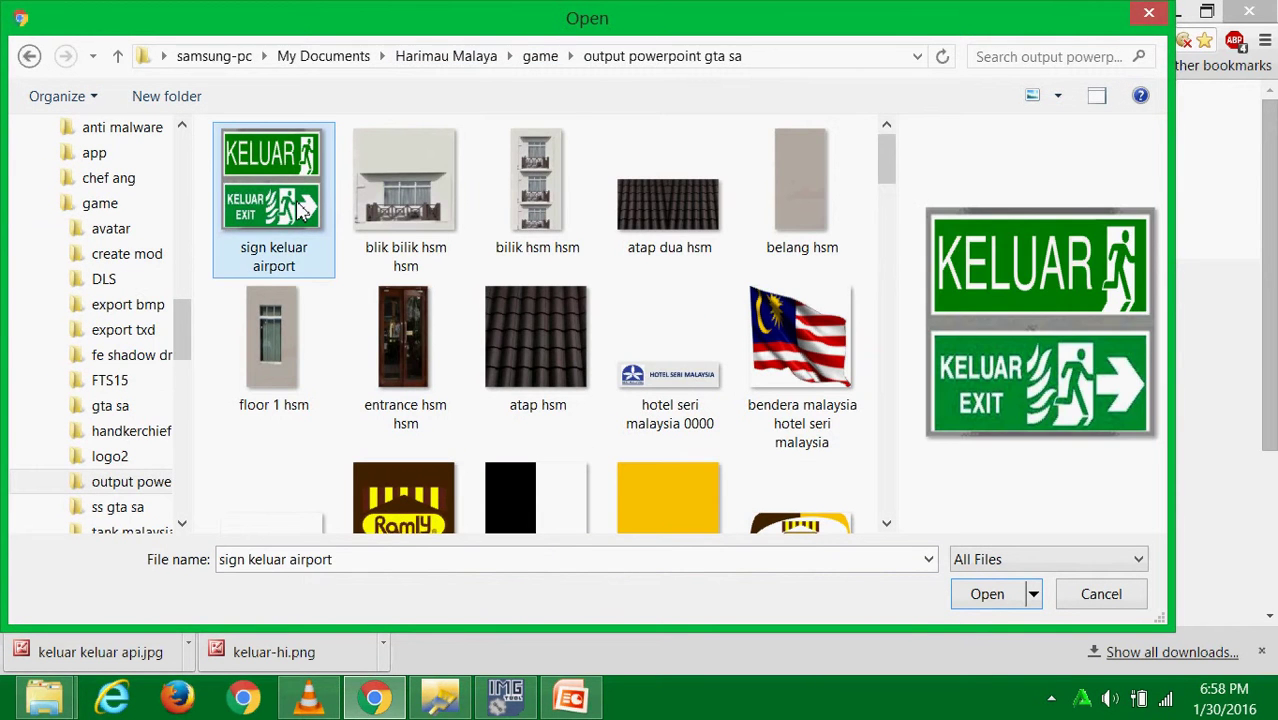
{"action": "double_click", "coordinate": [285, 205]}
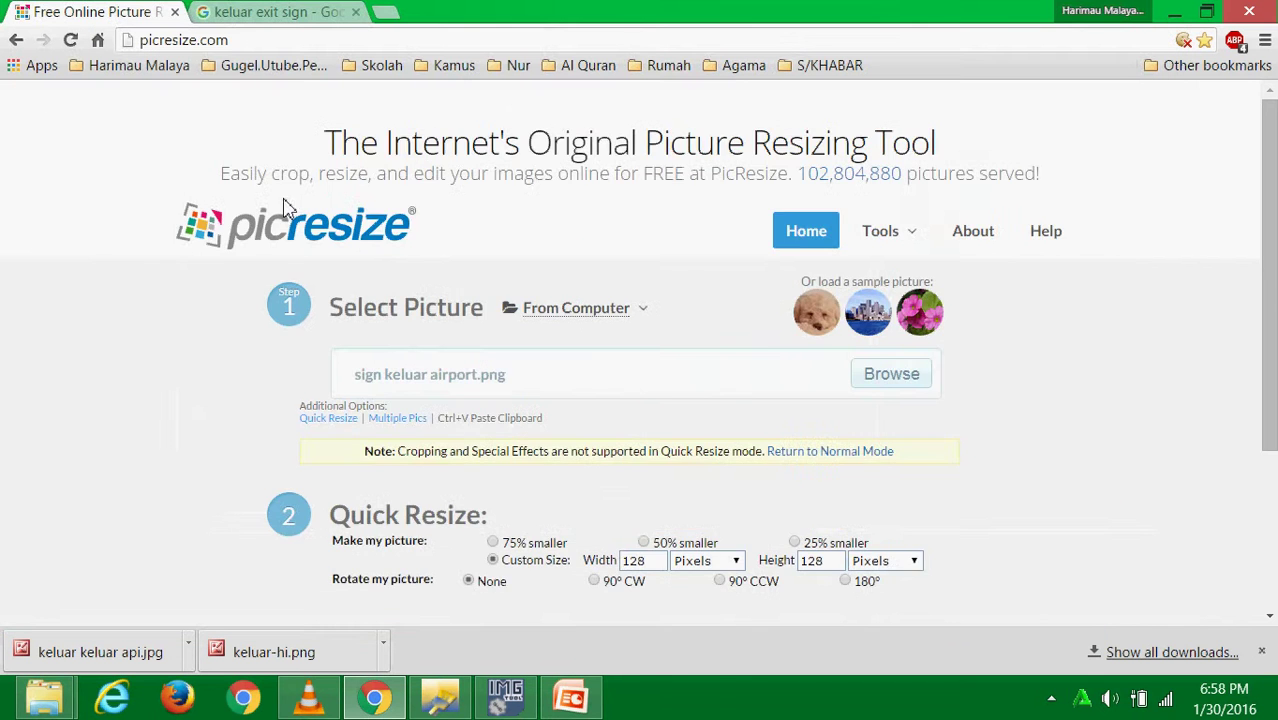
- Quick-resize the sign picture to 128 x 128 pixels in BMP format and close the list of downloads
{"action": "scroll", "coordinate": [633, 479], "scroll_direction": "down", "scroll_amount": 3}
{"action": "left_click", "coordinate": [725, 472]}
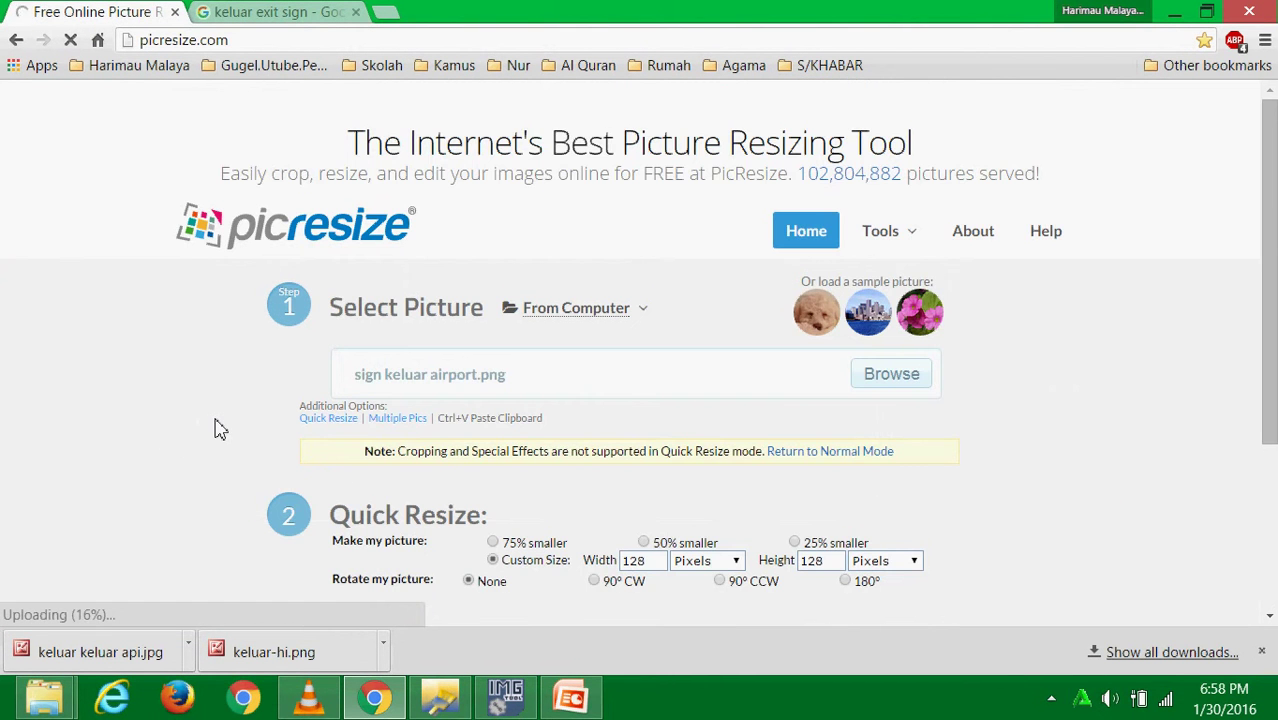
{"action": "left_click", "coordinate": [1262, 652]}
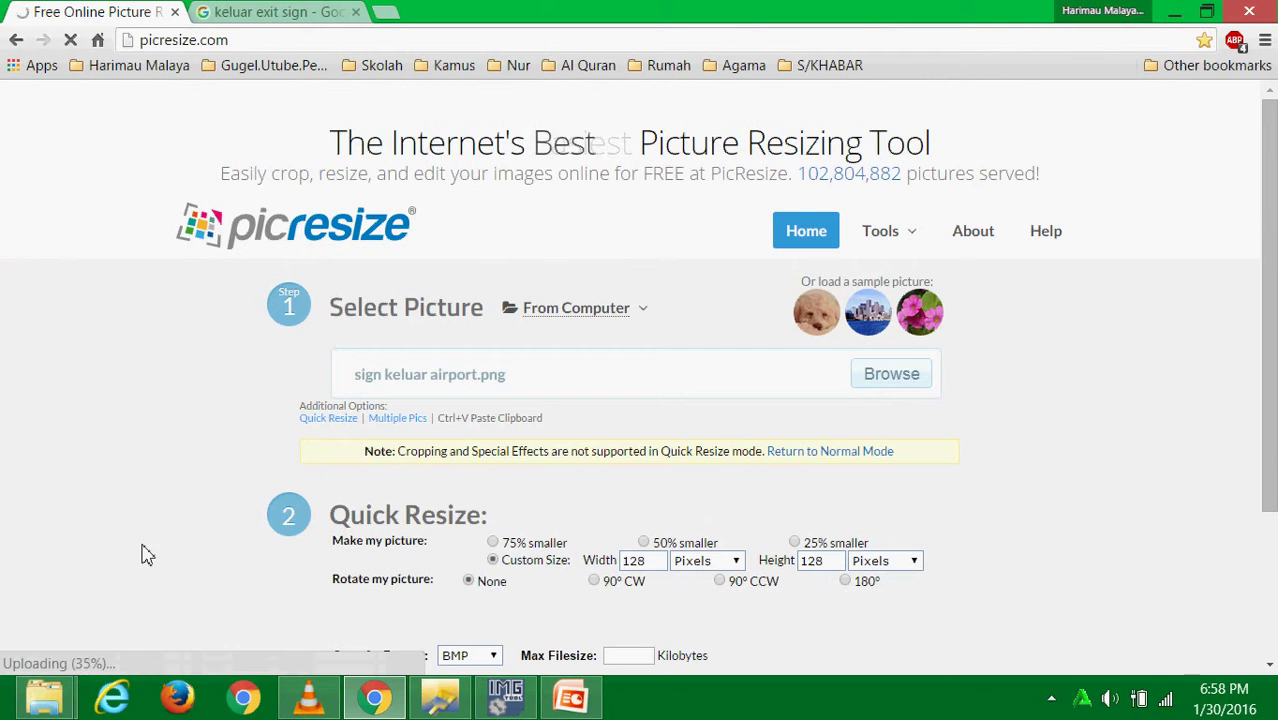
{"action": "scroll", "coordinate": [140, 580], "scroll_direction": "down", "scroll_amount": 2}
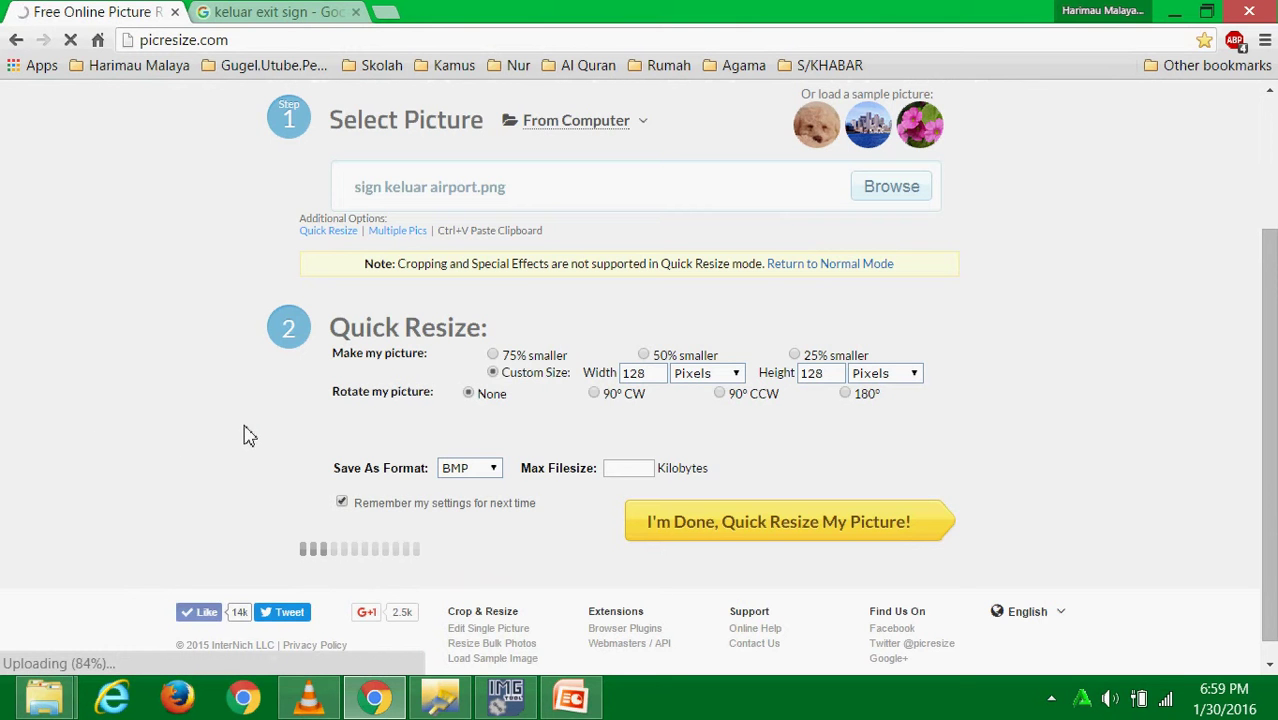
{"action": "scroll", "coordinate": [199, 451], "scroll_direction": "up", "scroll_amount": 2}
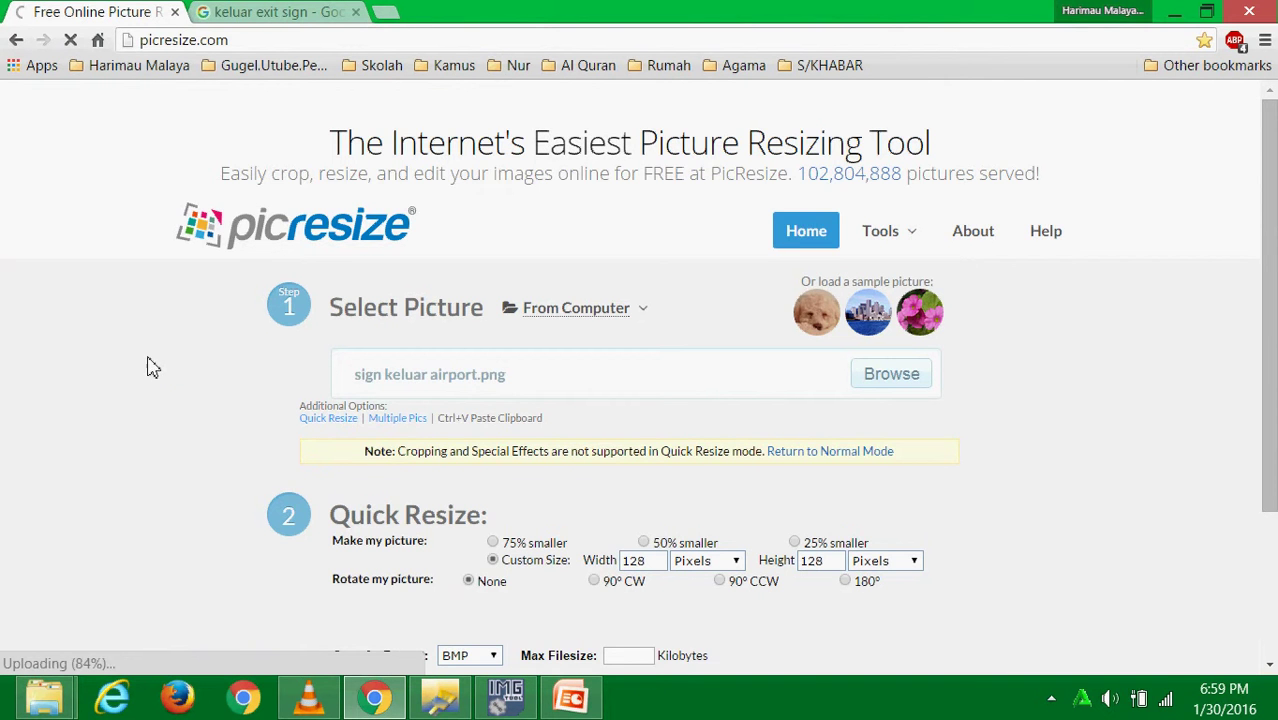
{"action": "scroll", "coordinate": [145, 375], "scroll_direction": "down", "scroll_amount": 2}
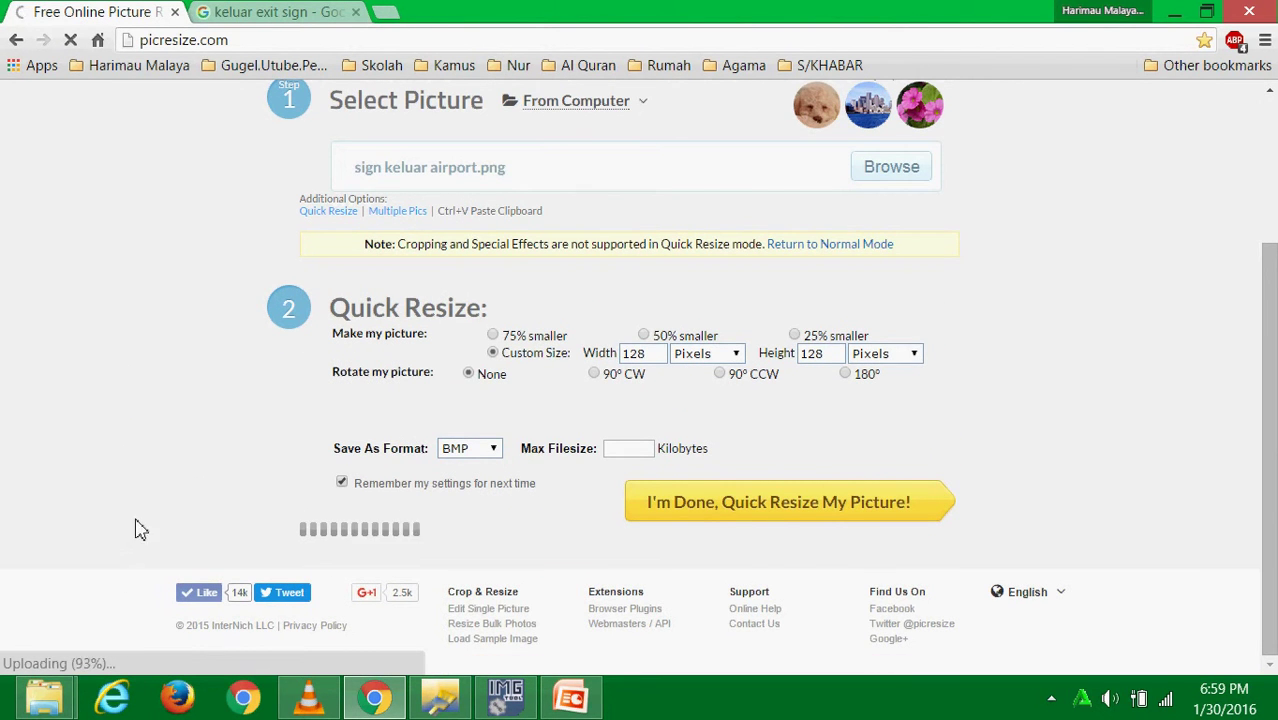
{"action": "scroll", "coordinate": [138, 528], "scroll_direction": "up", "scroll_amount": 2}
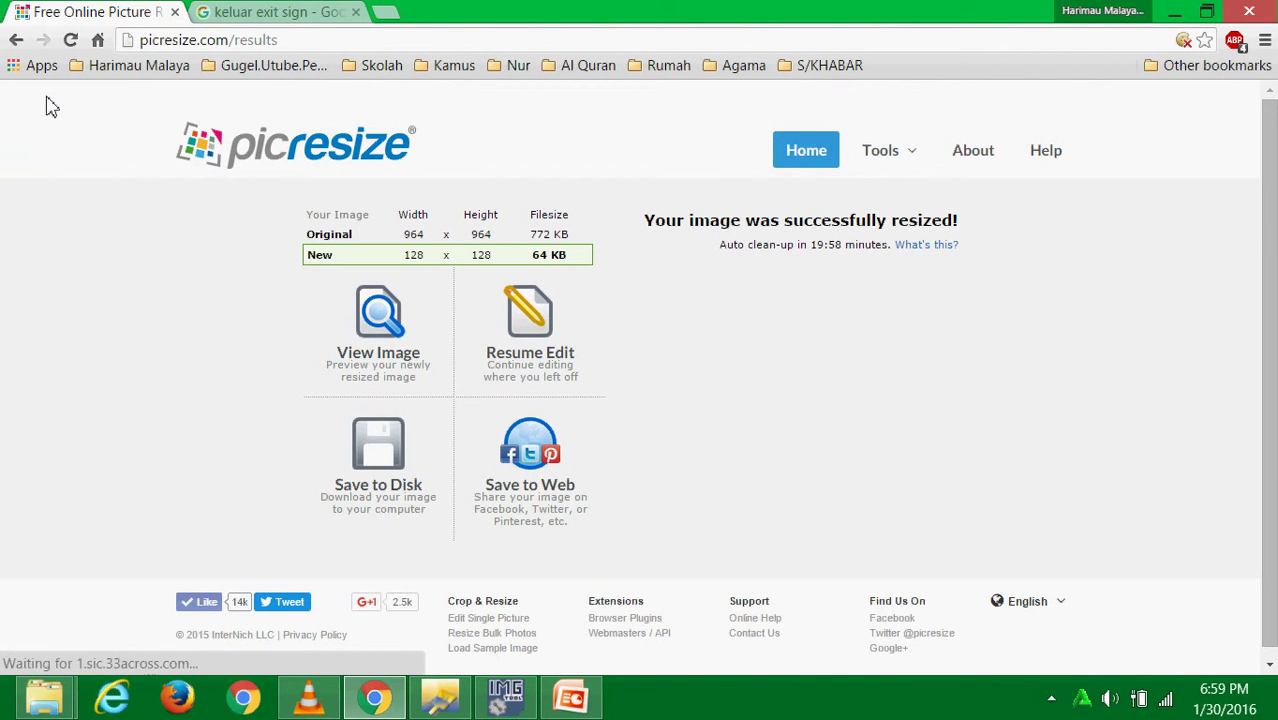
- Preview the resized sign and save it as the bitmap rsz_sign_keluar_airport in the logo2 > converted folder
{"action": "left_click", "coordinate": [332, 366]}
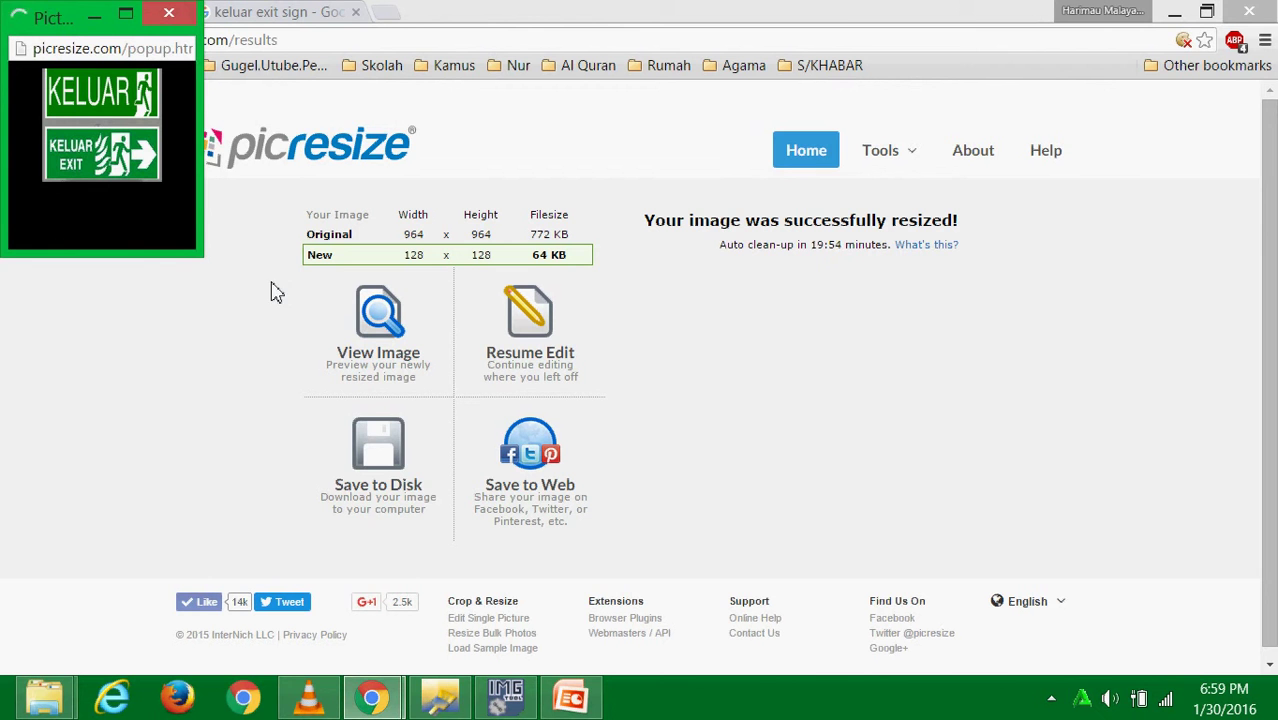
{"action": "right_click", "coordinate": [86, 110]}
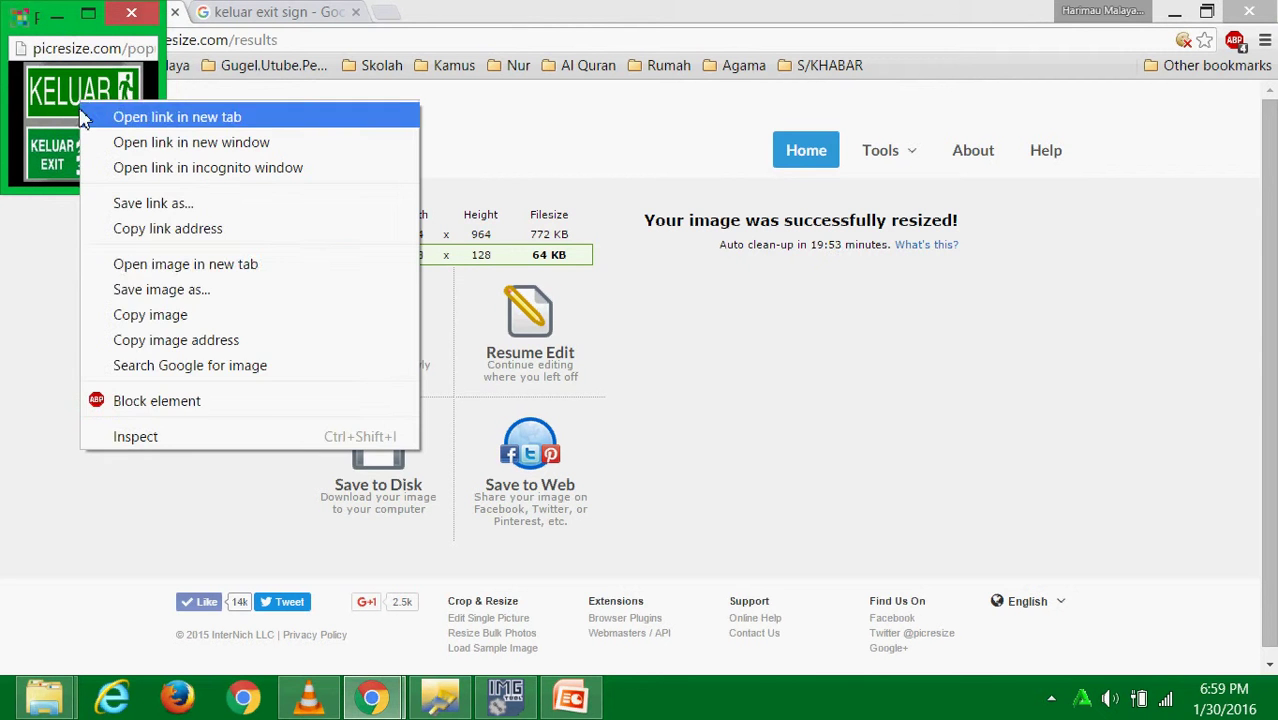
{"action": "left_click", "coordinate": [148, 288]}
{"action": "double_click", "coordinate": [256, 185]}
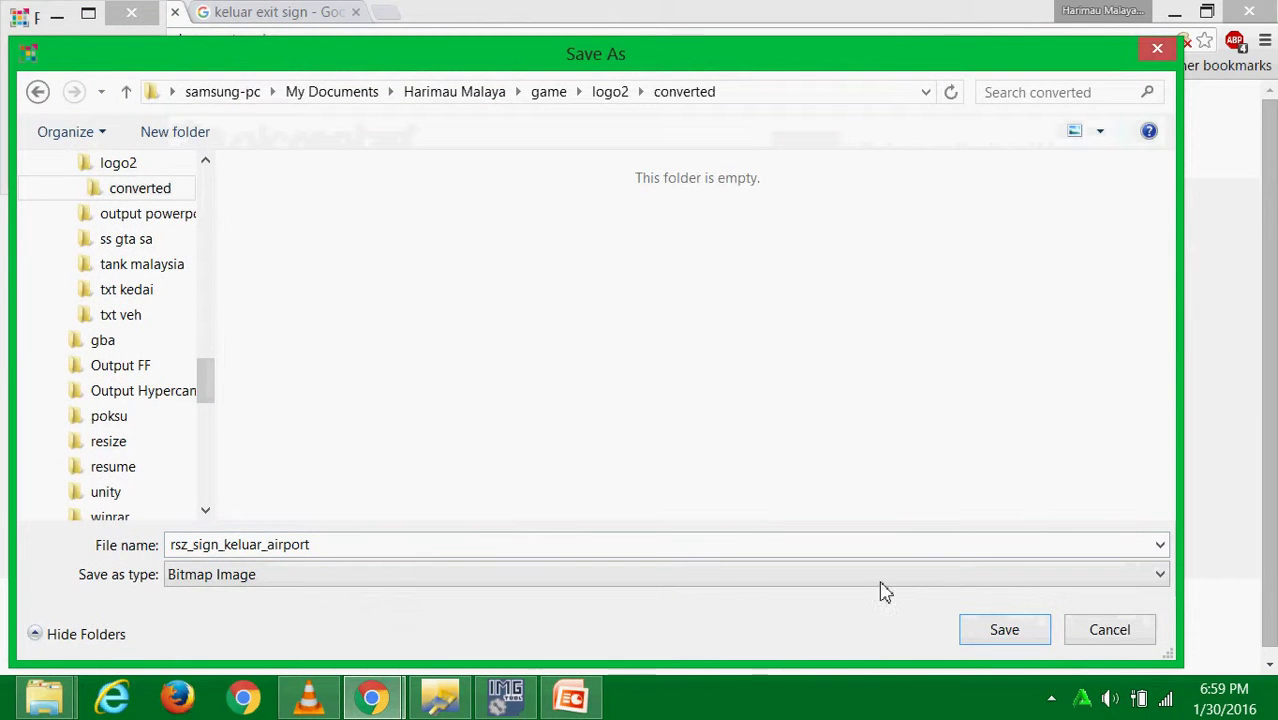
{"action": "left_click", "coordinate": [993, 630]}
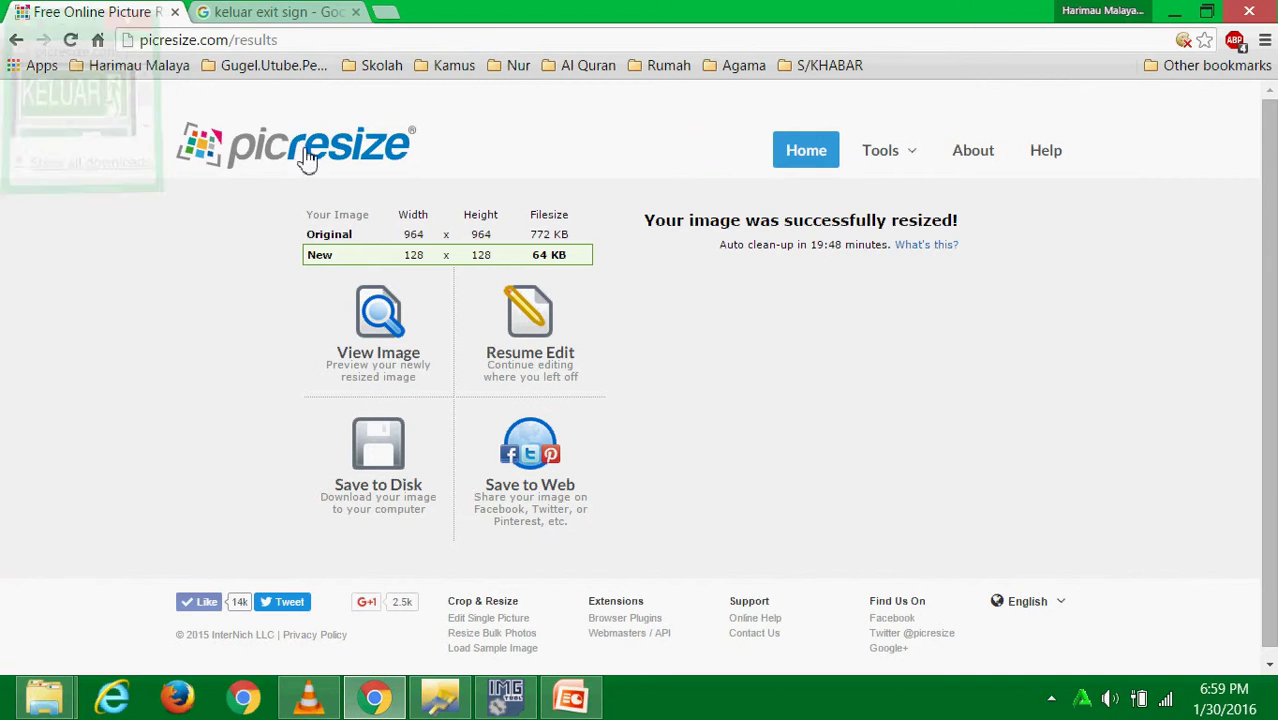
- Minimise Chrome, refresh the desktop and switch to TXD Workshop
{"action": "left_click", "coordinate": [1175, 11]}
{"action": "right_click", "coordinate": [776, 178]}
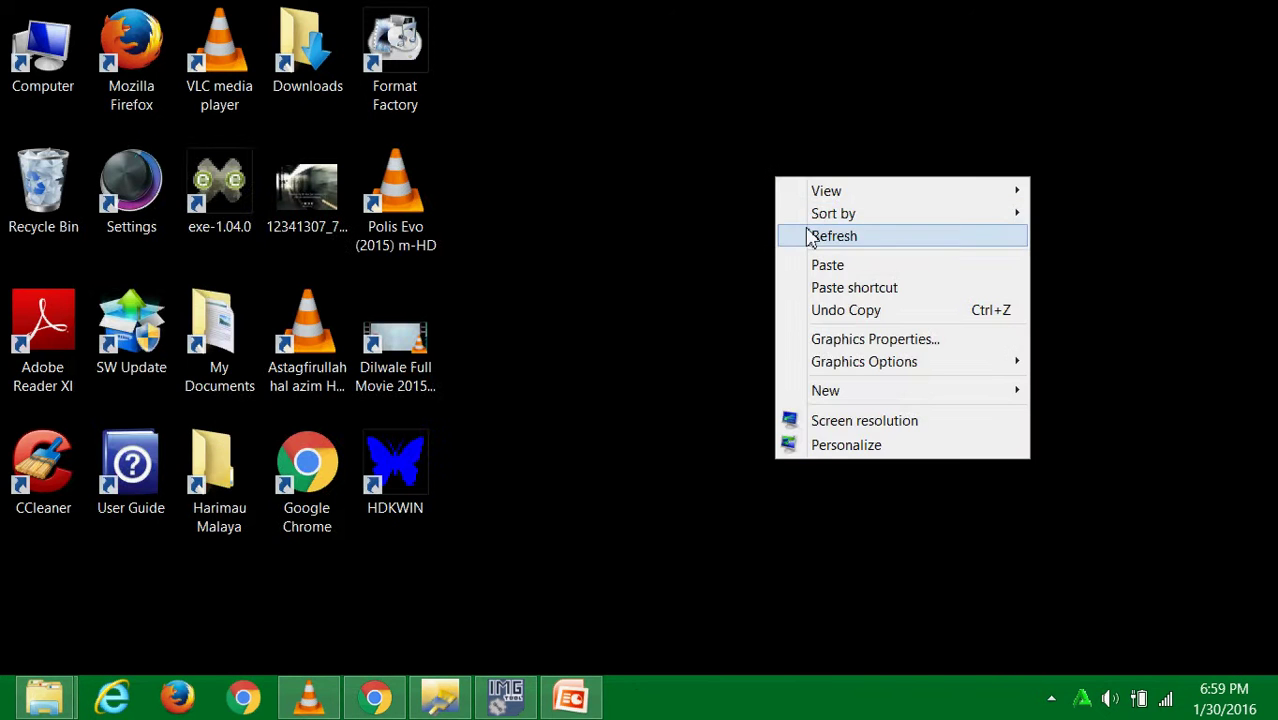
{"action": "left_click", "coordinate": [810, 238]}
{"action": "left_click", "coordinate": [440, 697]}
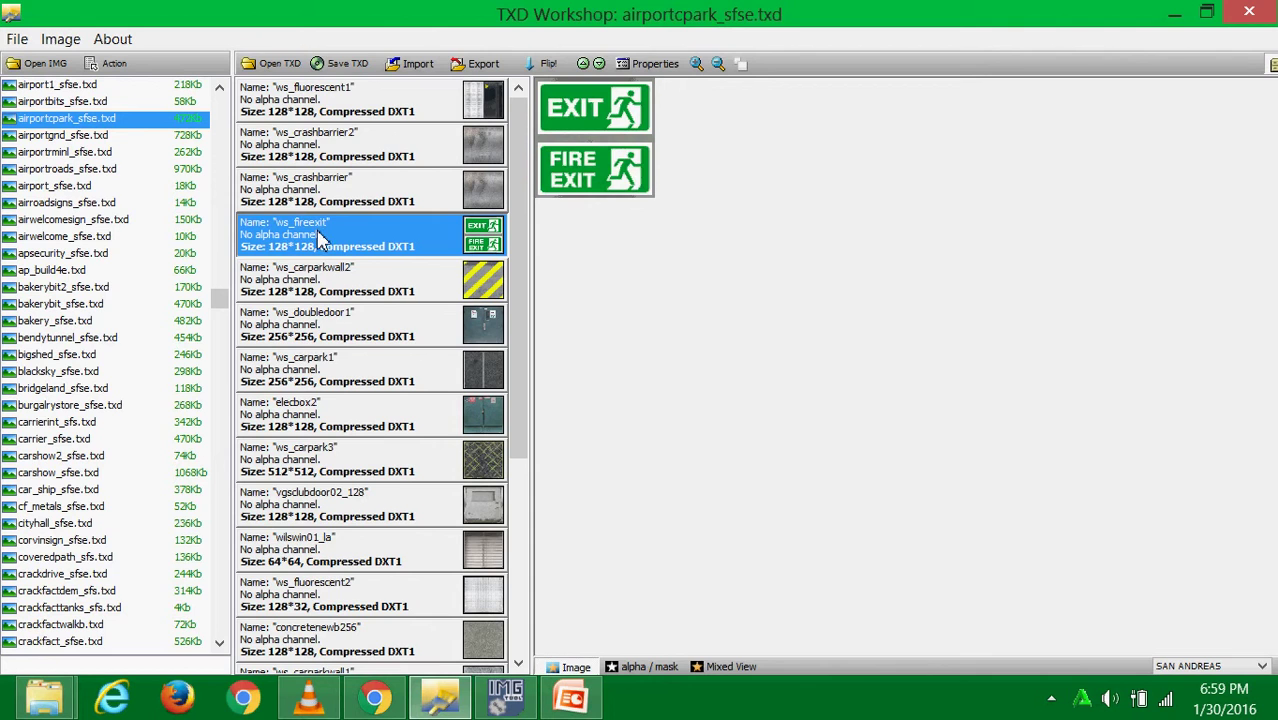
- Replace the ws_fireexit texture by importing rsz_sign_keluar_airport from the logo2 > converted folder
{"action": "left_click", "coordinate": [418, 64]}
{"action": "left_click_drag", "start_coordinate": [434, 58], "coordinate": [571, 283]}
{"action": "left_click", "coordinate": [542, 311]}
{"action": "left_click", "coordinate": [541, 312]}
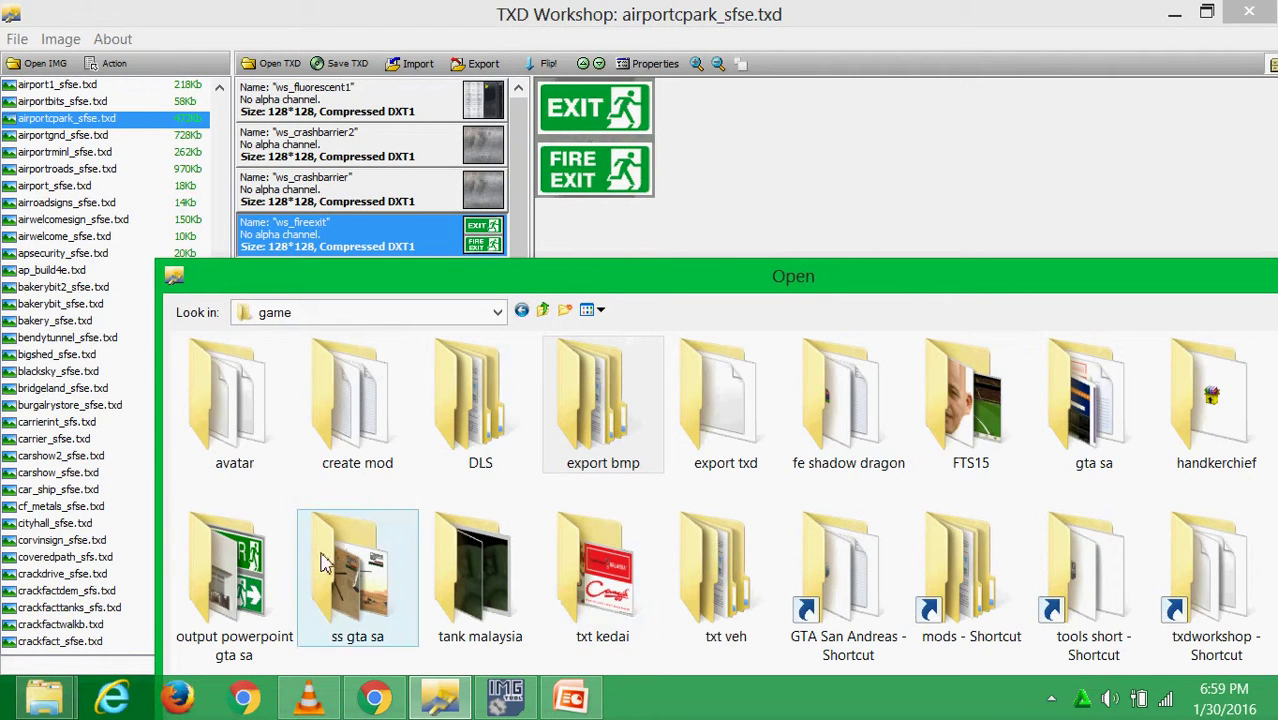
{"action": "left_click_drag", "start_coordinate": [790, 285], "coordinate": [610, 285]}
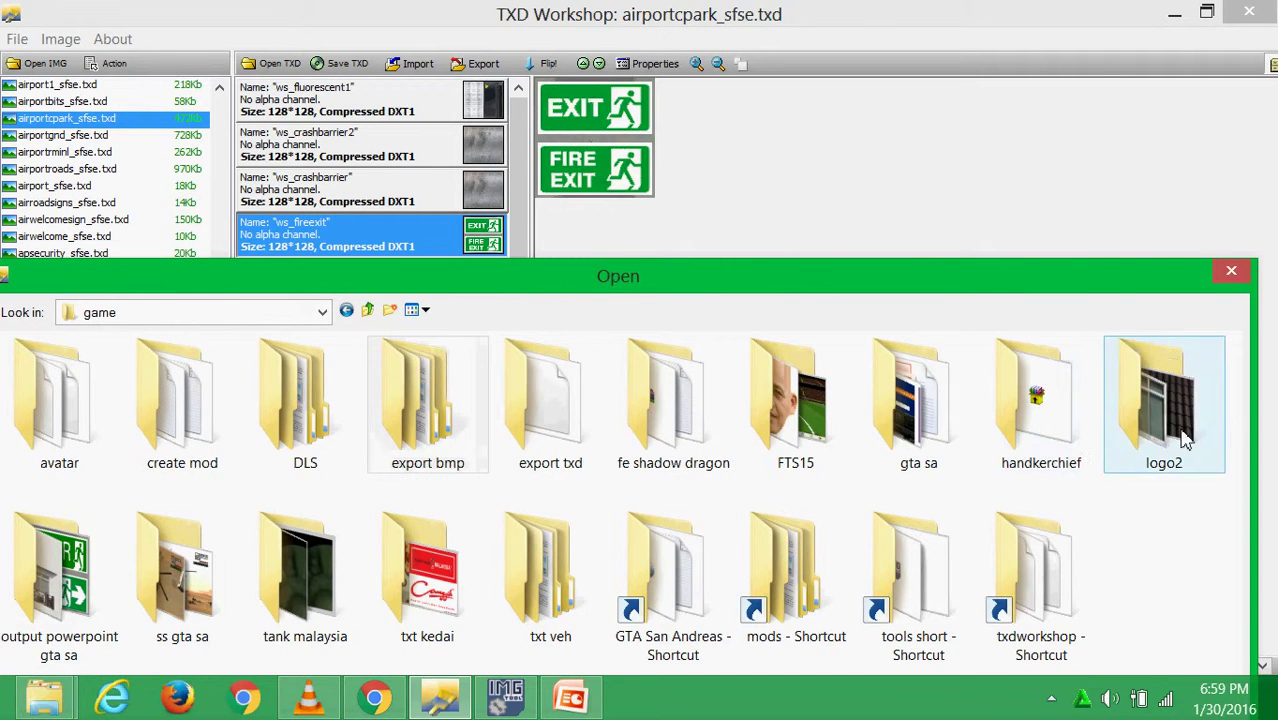
{"action": "double_click", "coordinate": [1150, 400]}
{"action": "left_click_drag", "start_coordinate": [491, 285], "coordinate": [770, 287]}
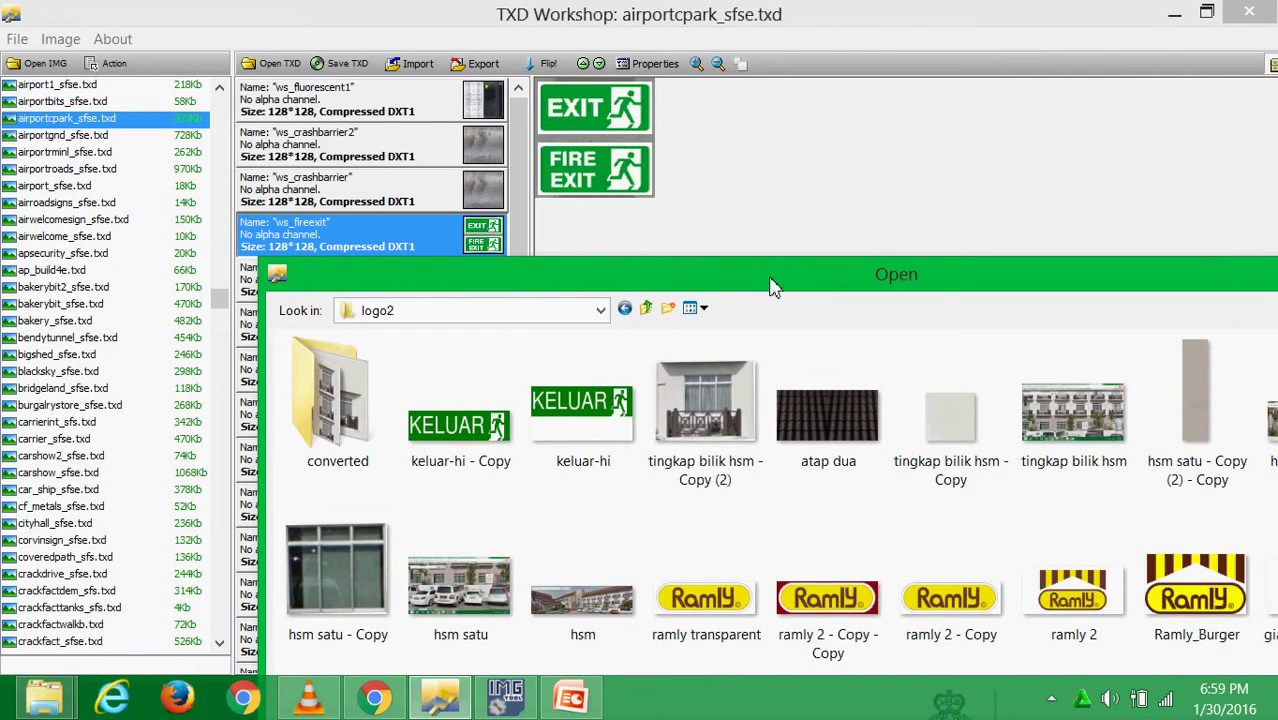
{"action": "double_click", "coordinate": [350, 400]}
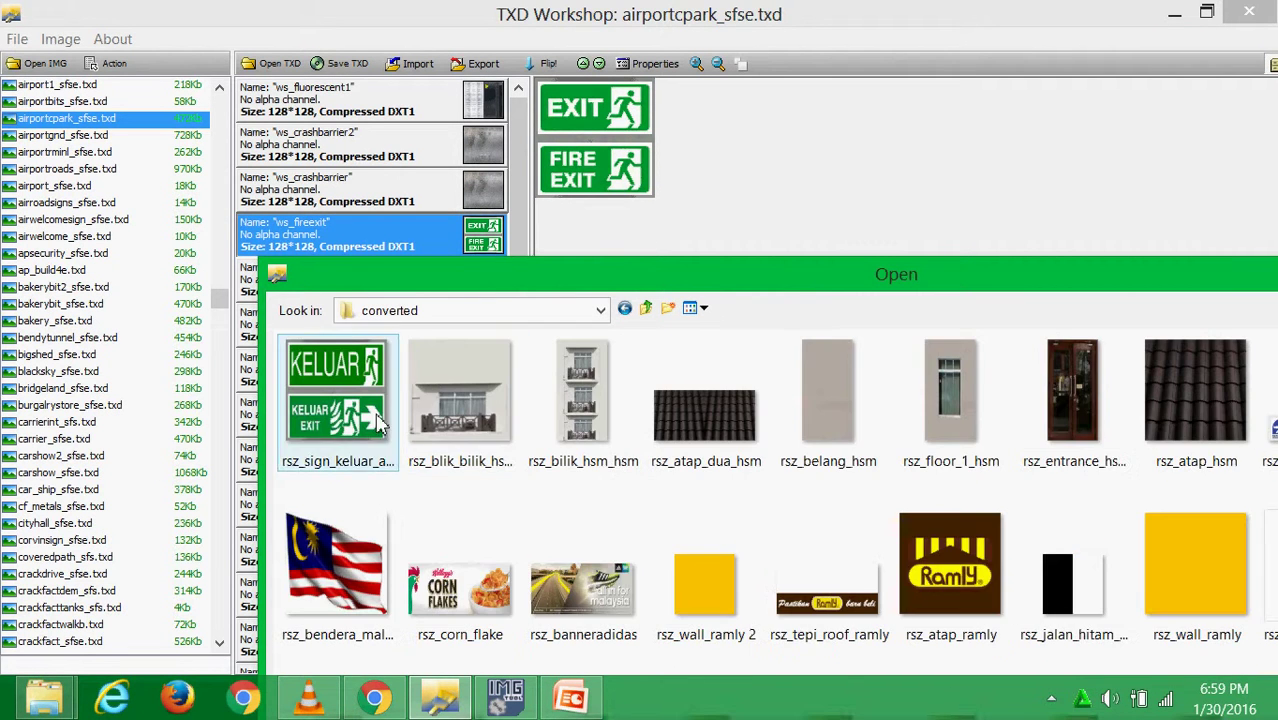
{"action": "double_click", "coordinate": [362, 428]}
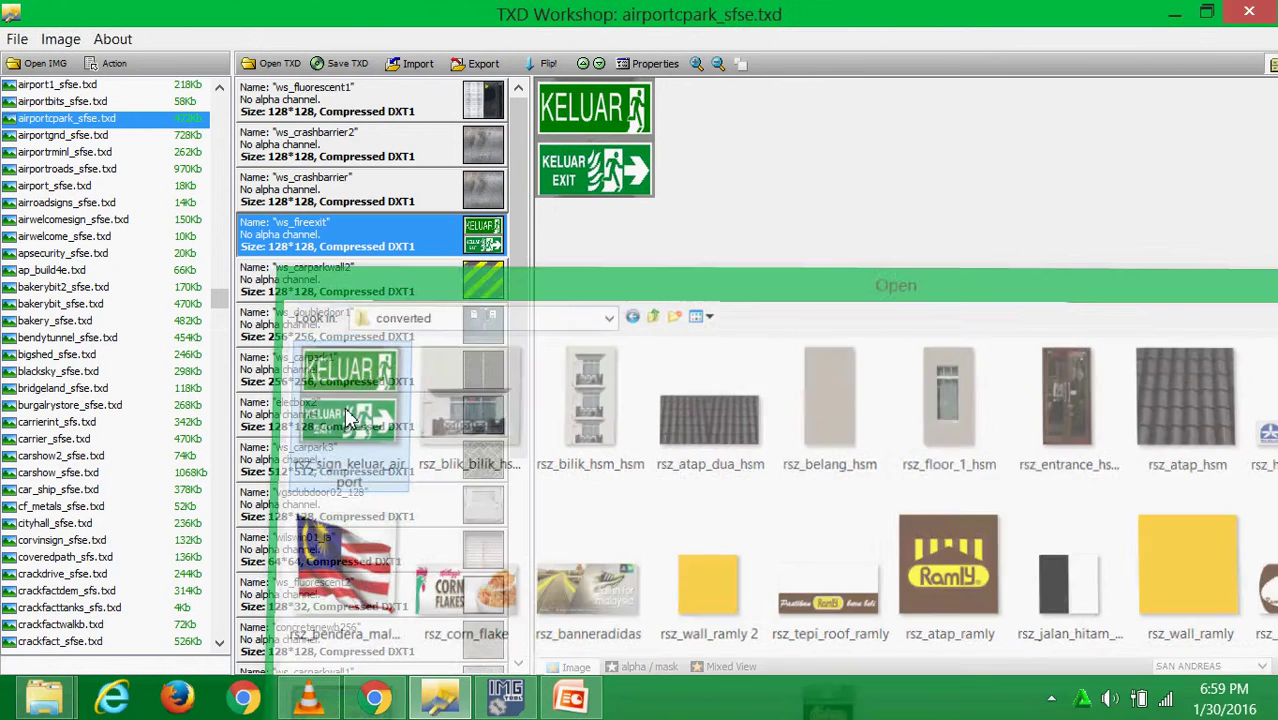
- Save the edited airportcpark_sfse.txd and switch to IMG Tool, where gta3.img is open
{"action": "left_click", "coordinate": [338, 63]}
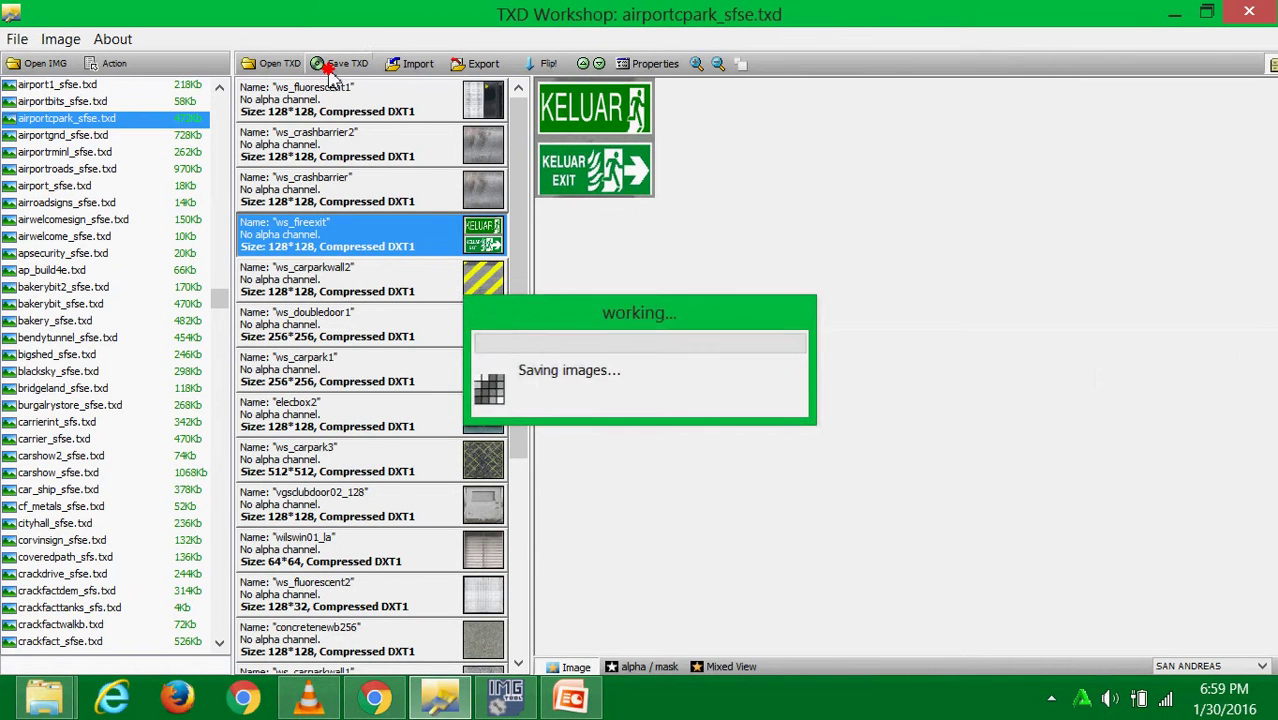
{"action": "left_click", "coordinate": [1175, 13]}
{"action": "left_click", "coordinate": [440, 697]}
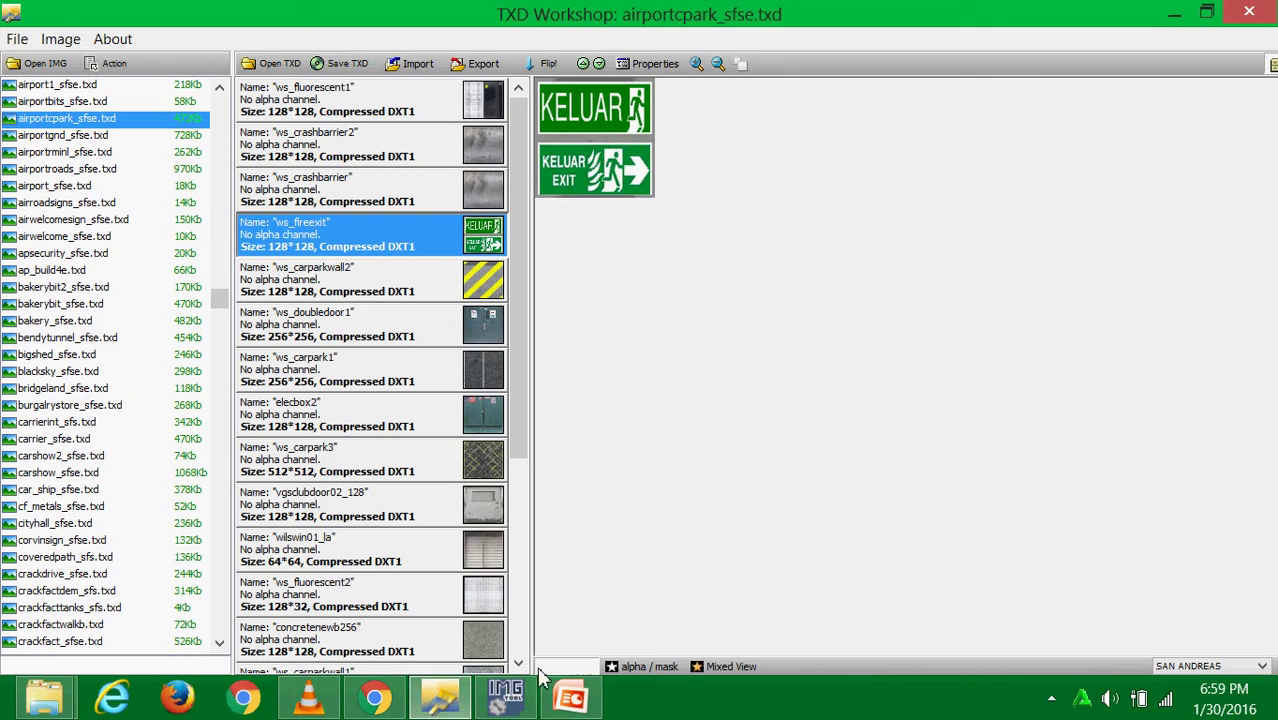
{"action": "left_click", "coordinate": [505, 697]}
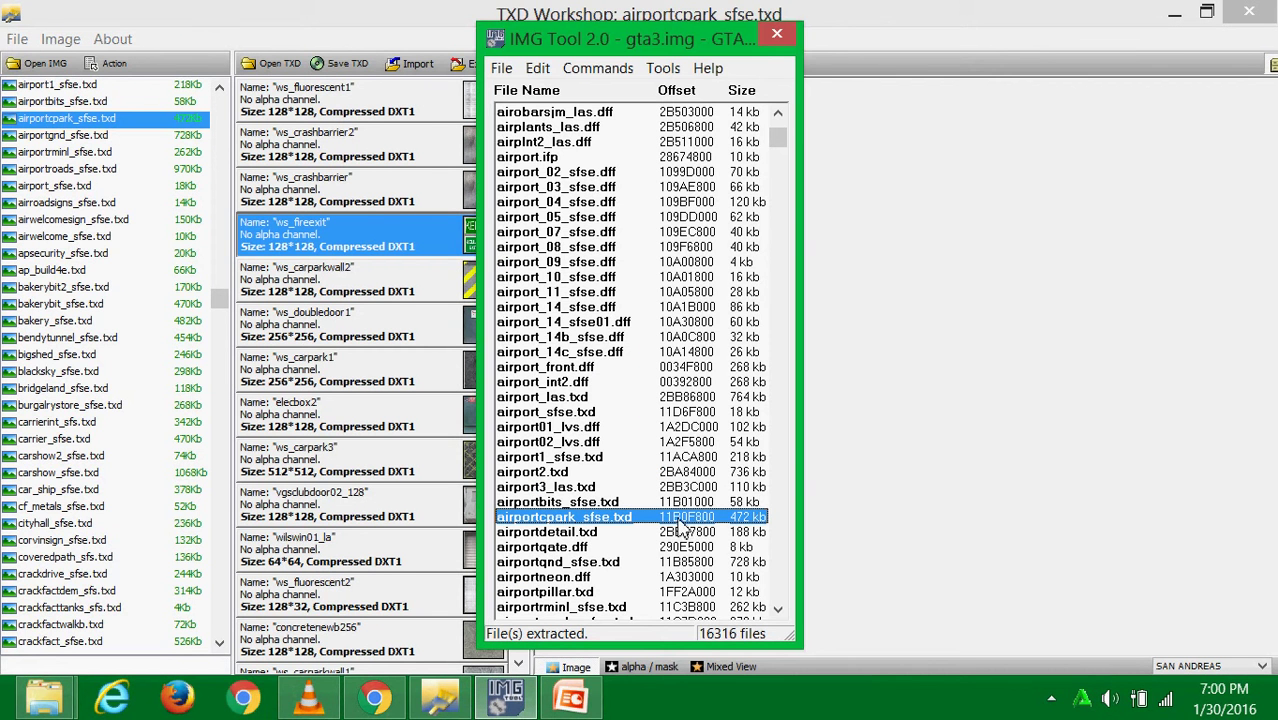